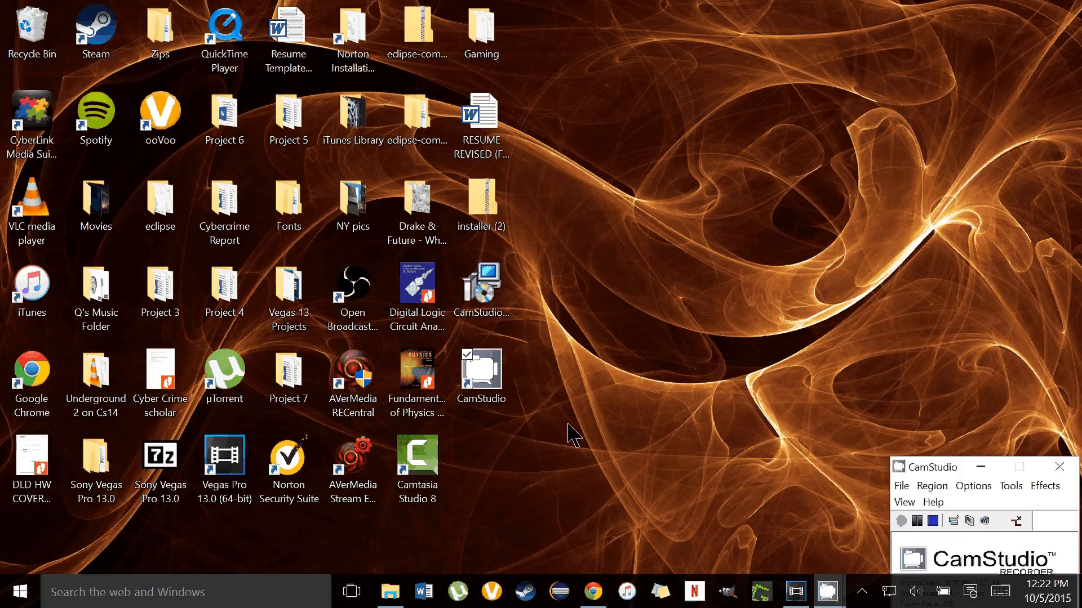
left_click(482, 375)
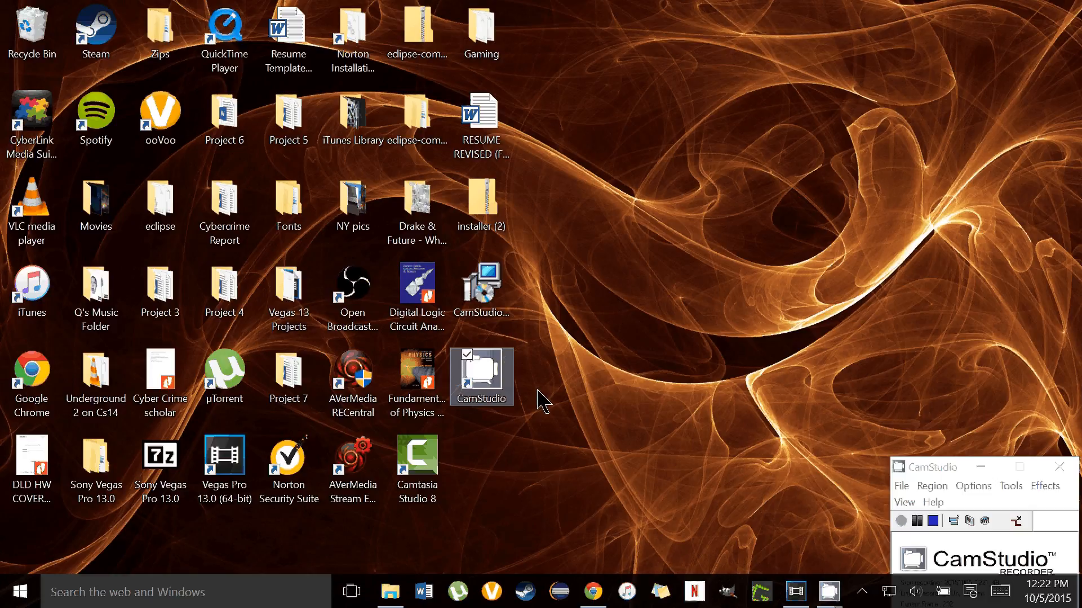
left_click(584, 475)
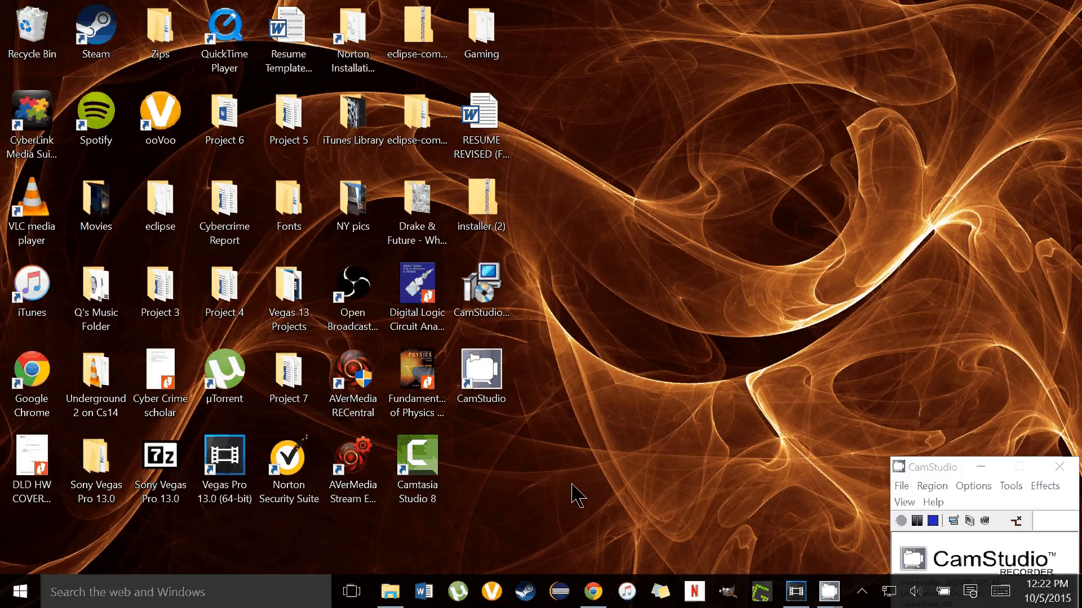
Step: Switch to Vegas Pro 13.0 and close the open untitled project without saving its changes
double_click(230, 482)
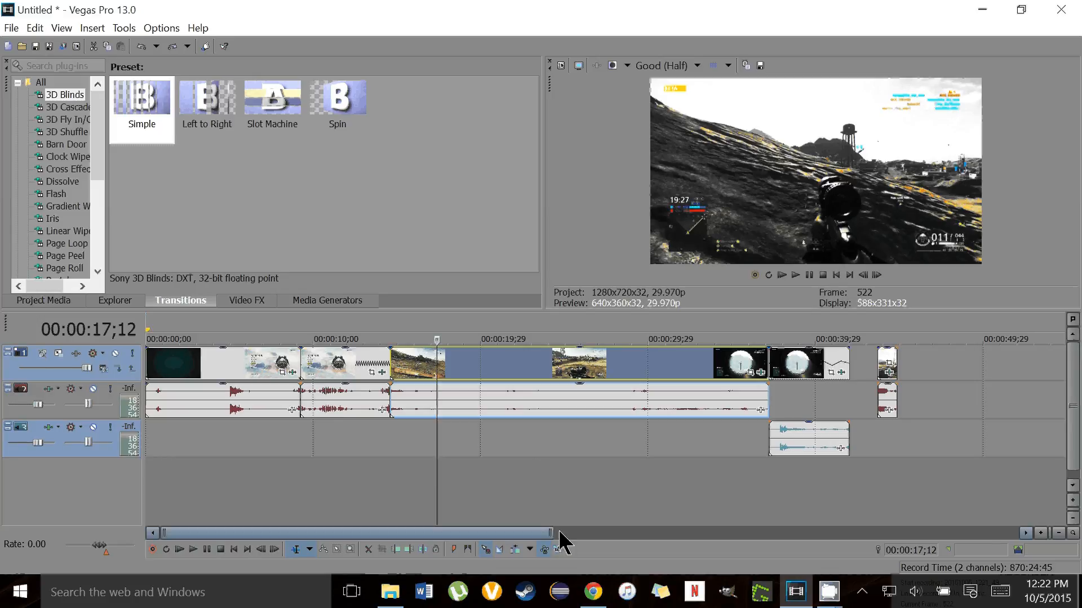
left_click_drag(555, 533, 1026, 509)
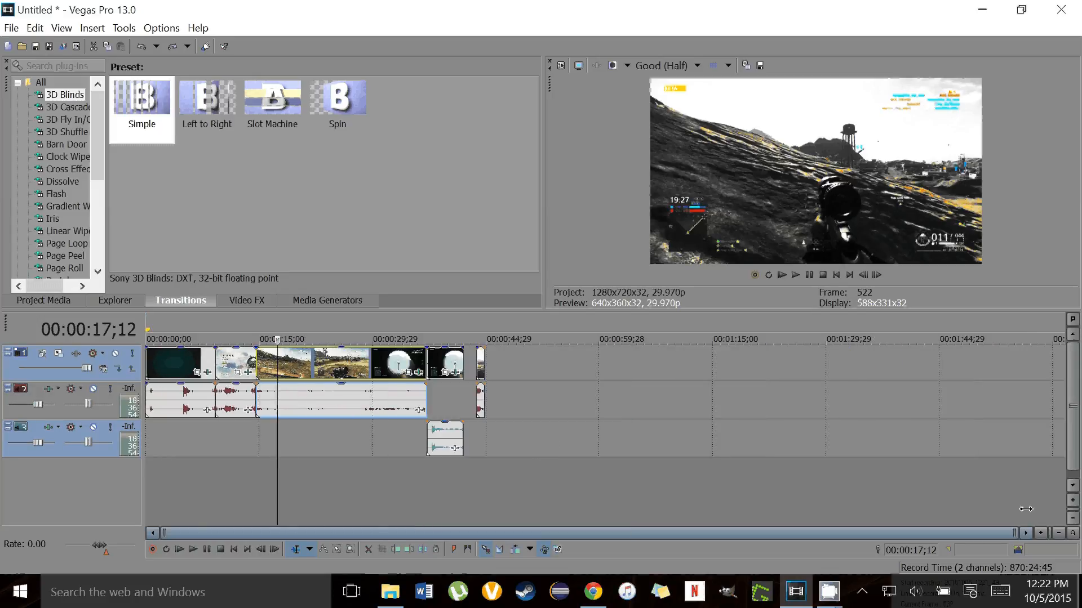
left_click(7, 28)
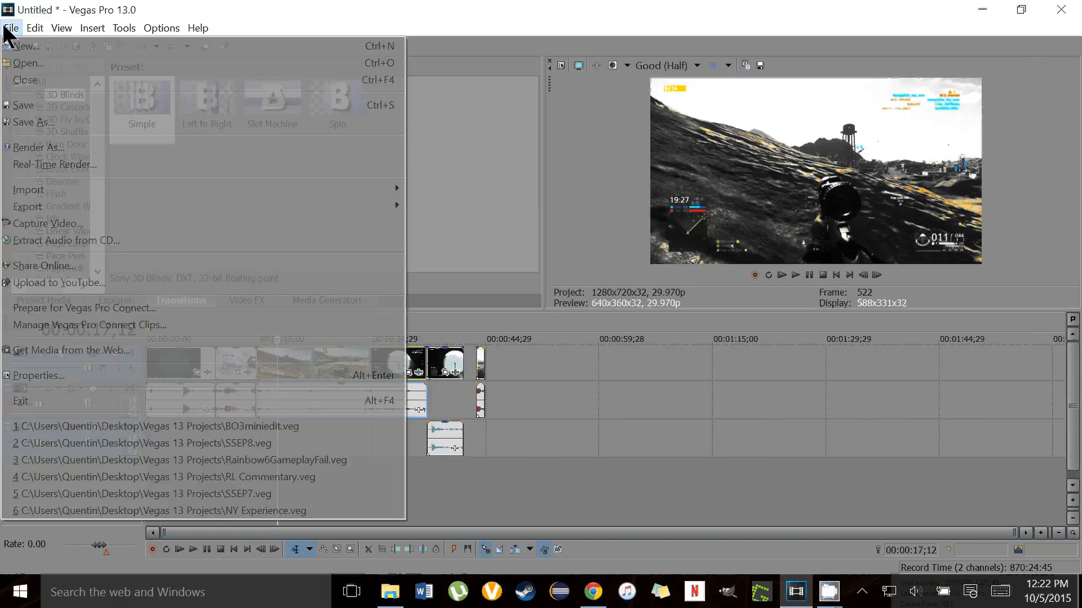
left_click(31, 80)
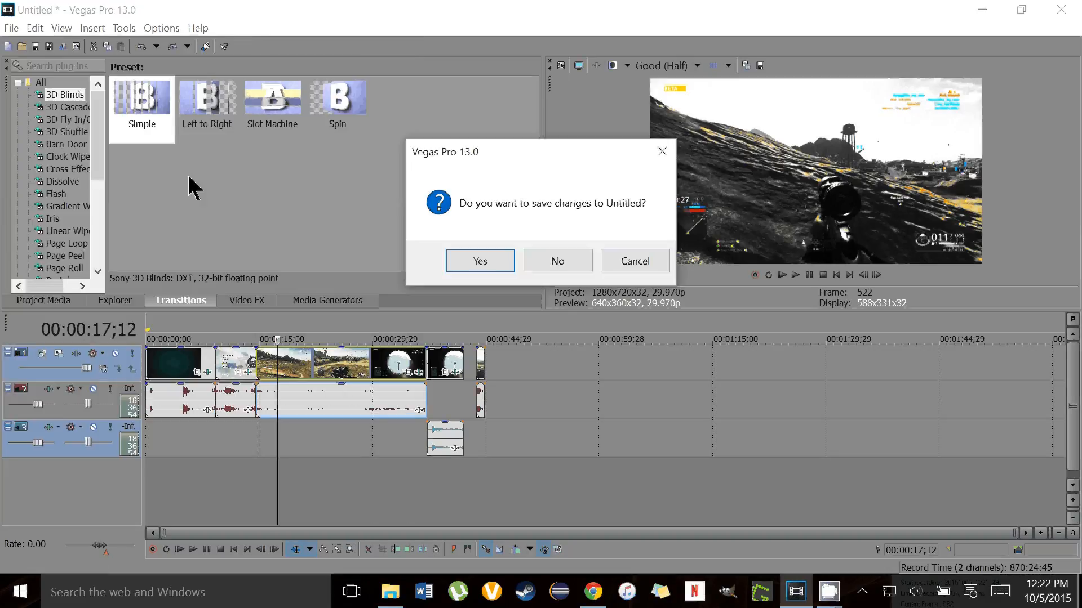
left_click(577, 270)
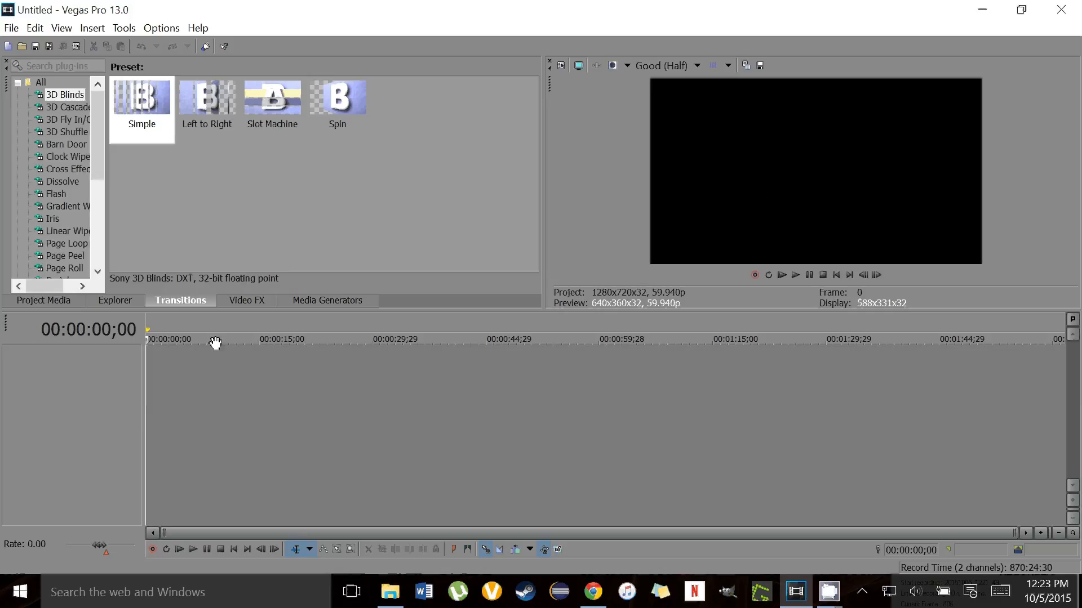
Step: View the empty project's media collection and the file explorer's folder tree
left_click_drag(169, 342, 127, 342)
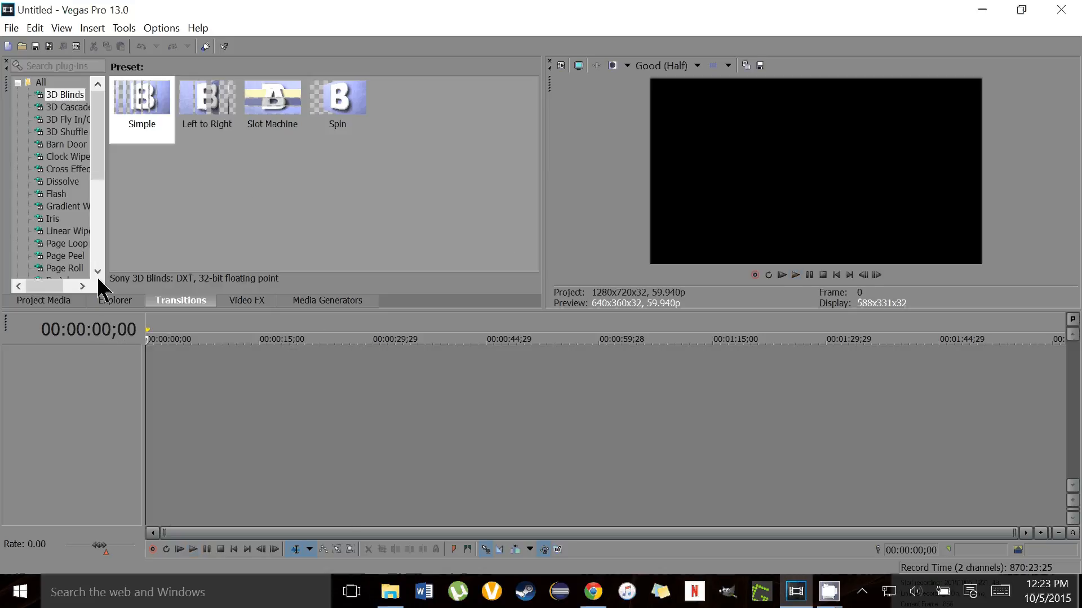
left_click(46, 298)
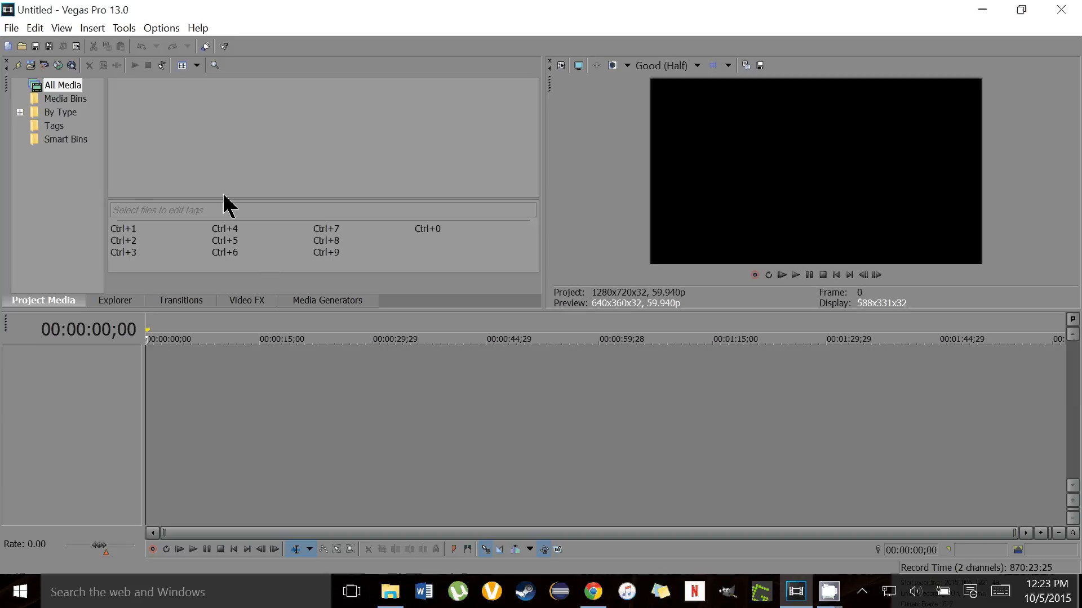
left_click(108, 300)
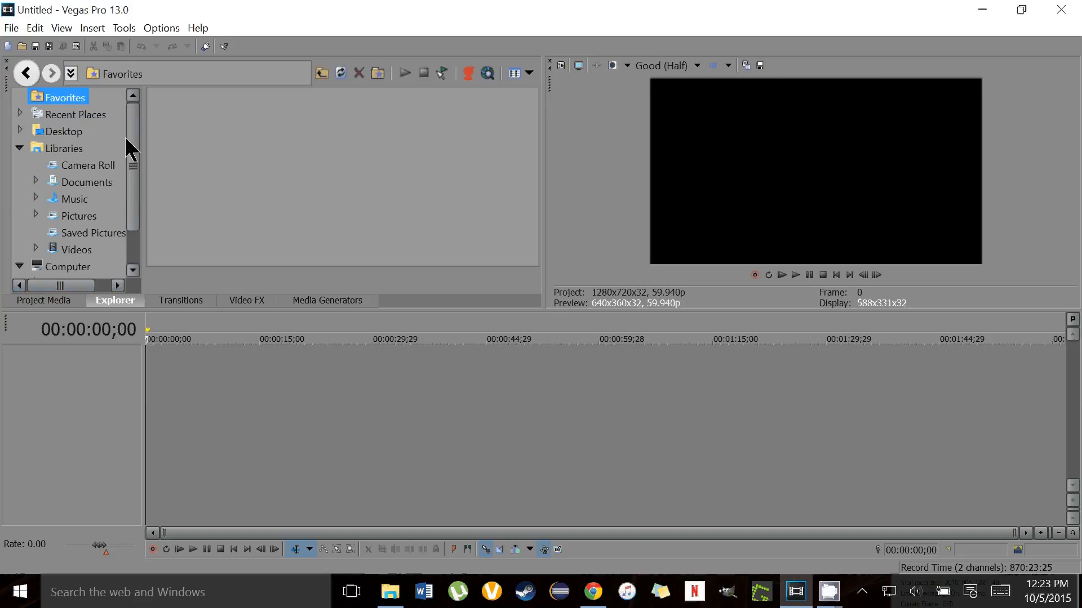
left_click_drag(131, 162, 137, 124)
Step: Examine the available transition presets, including 3D Blinds, 3D Cascade, 3D Fly In/Out, Barn Door, Linear Wipe and Flash
left_click(184, 299)
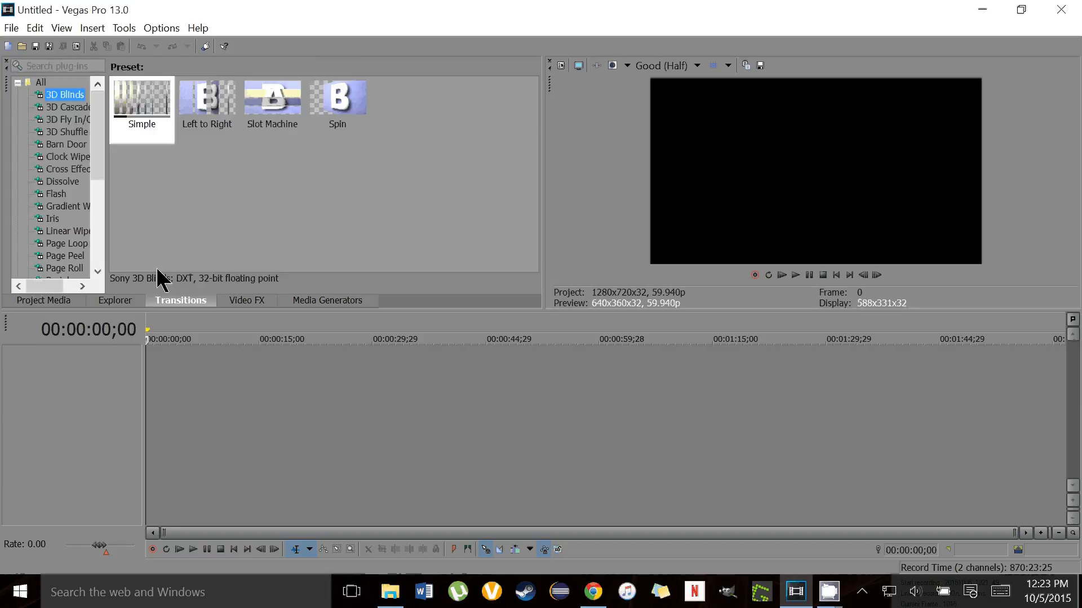
left_click(59, 107)
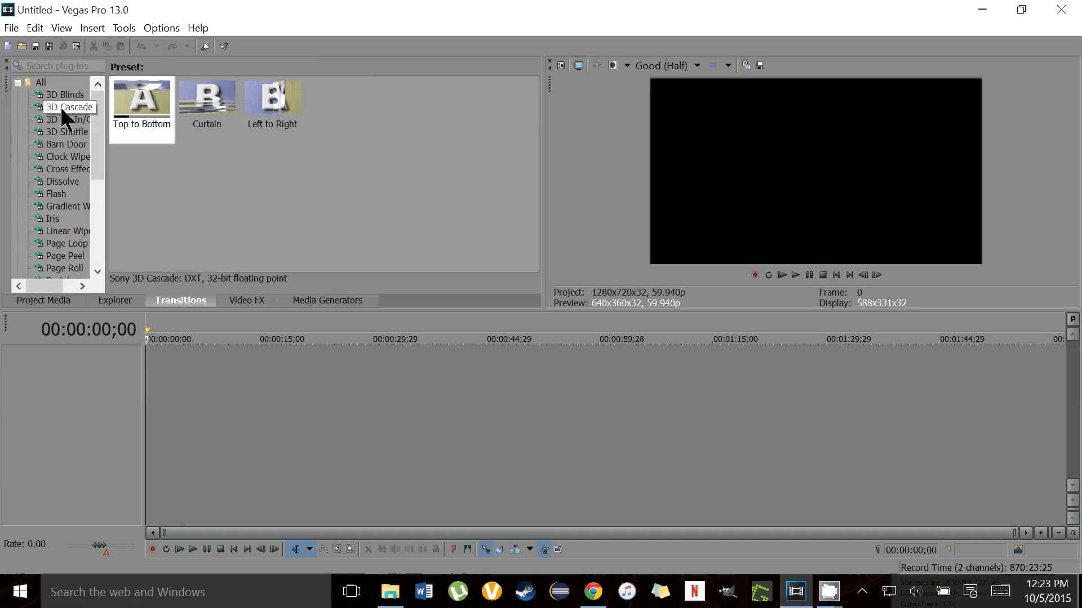
left_click(67, 119)
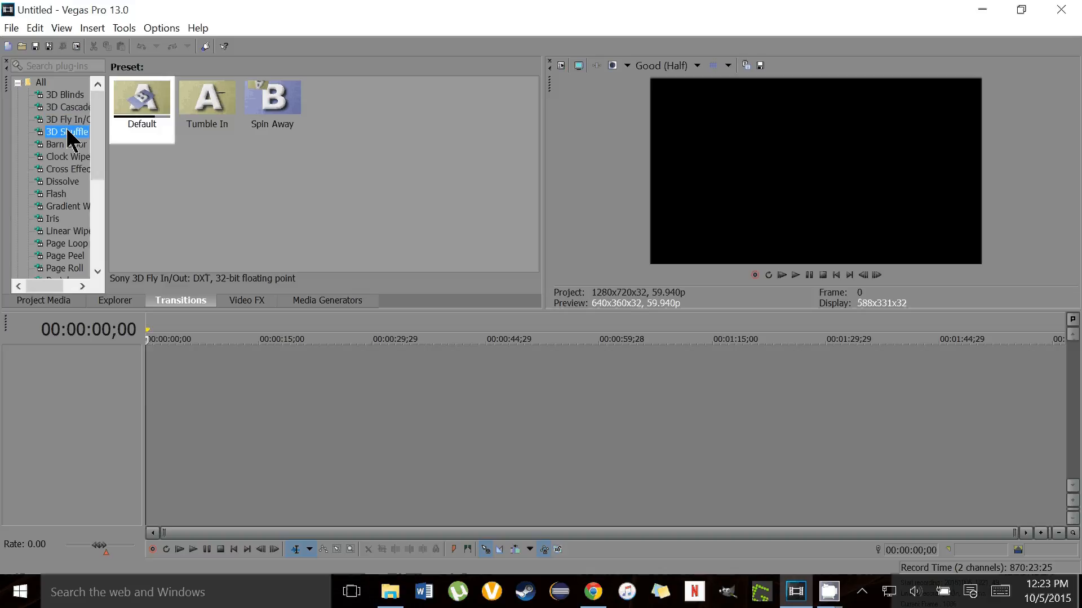
left_click(66, 133)
left_click(65, 143)
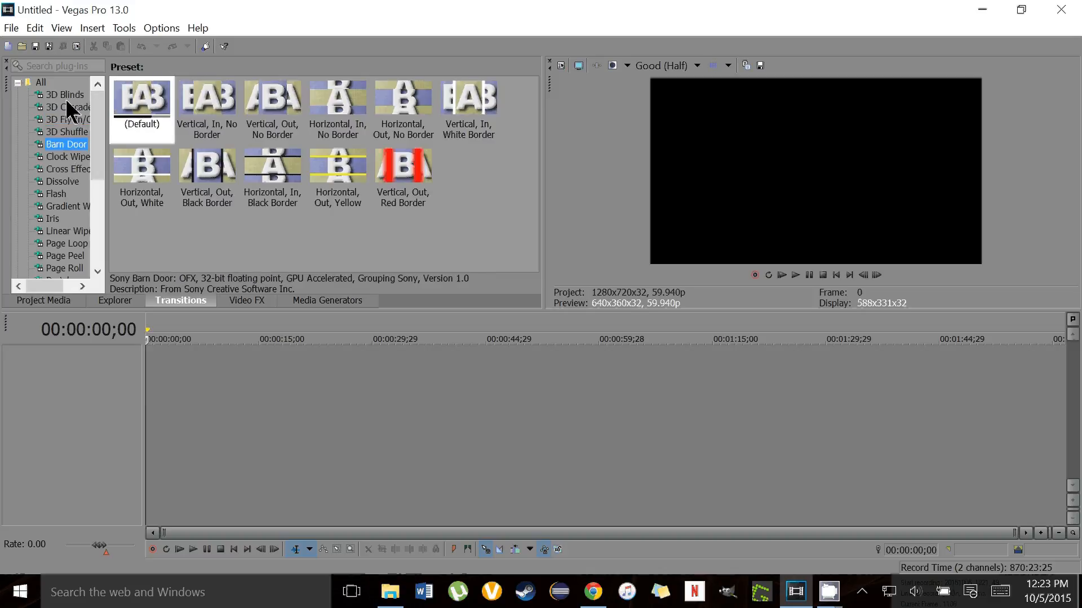
left_click(65, 95)
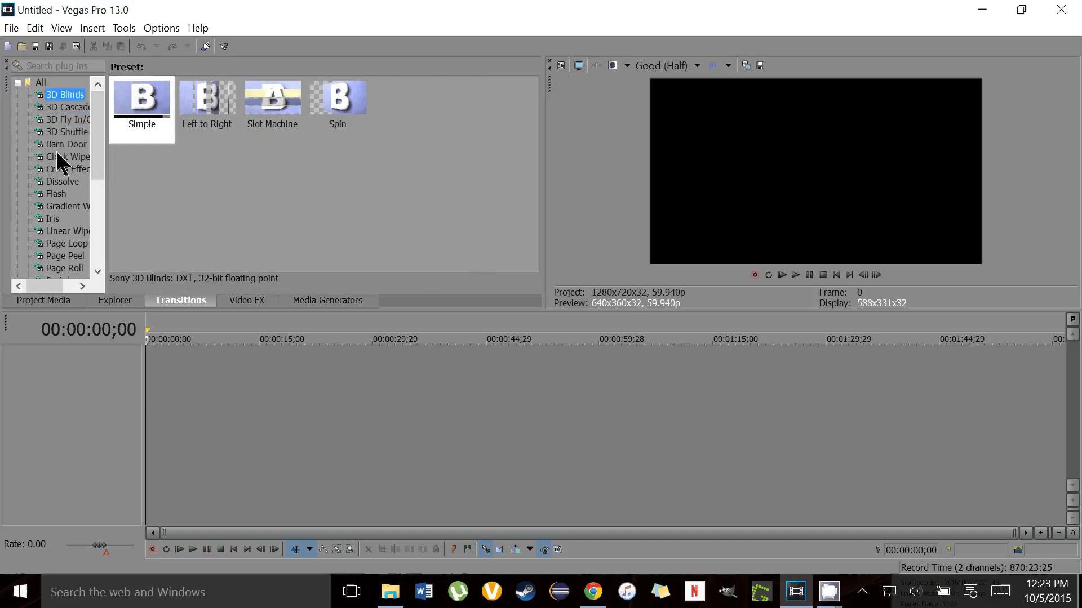
left_click(66, 231)
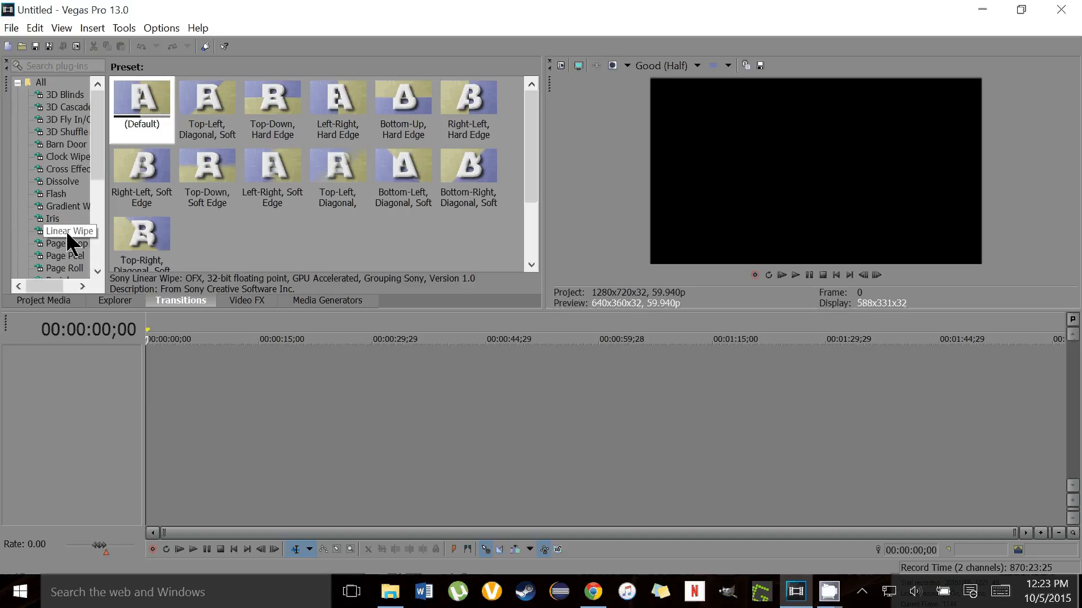
left_click(62, 182)
left_click(56, 194)
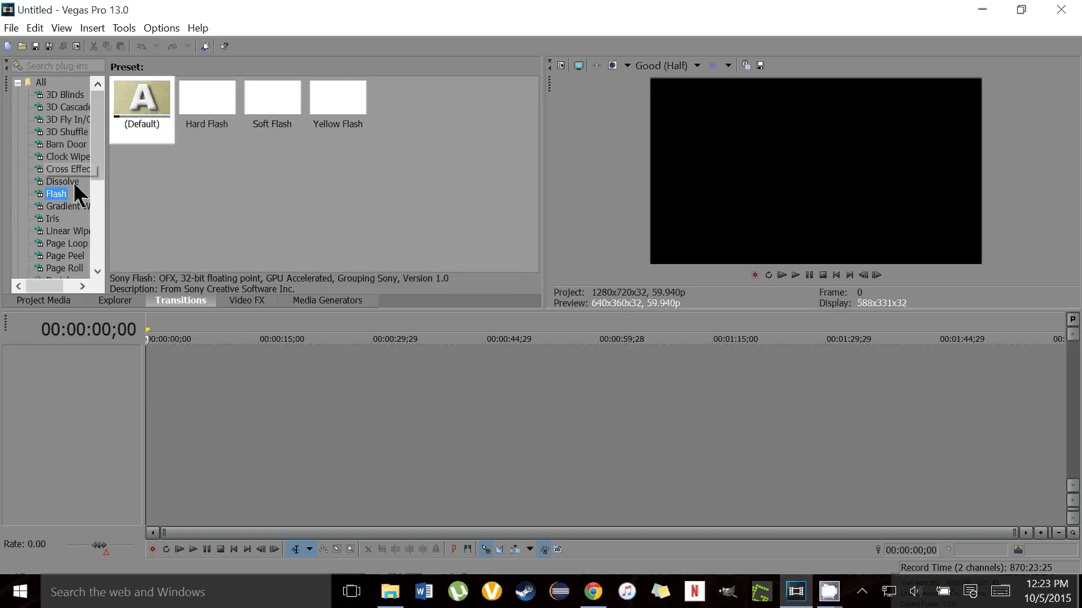
left_click(65, 95)
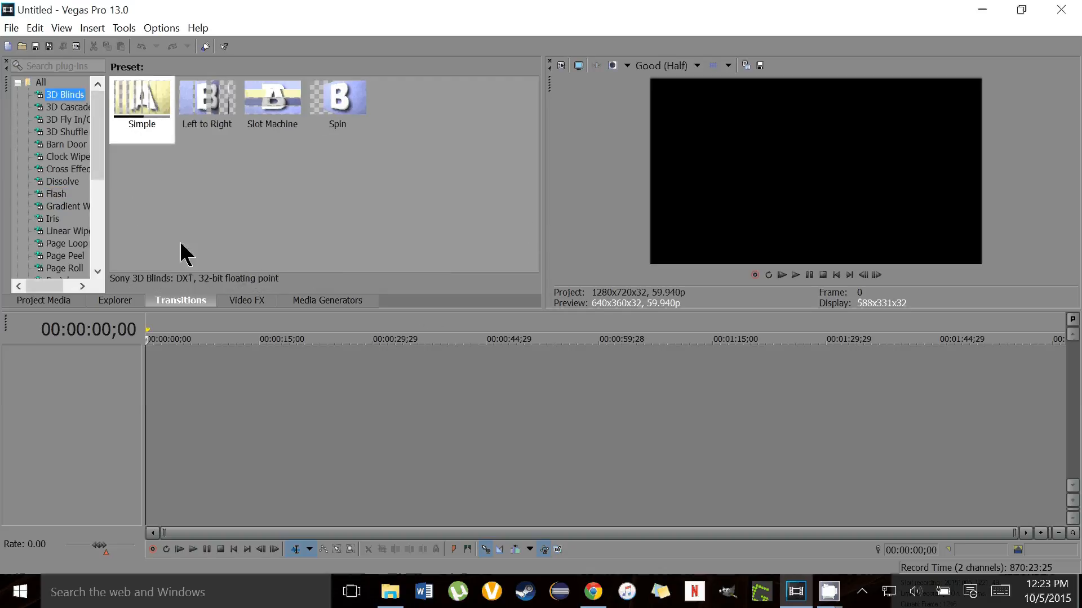
Step: View the video effects list from its beginning and slightly narrow the effects tree
left_click(254, 301)
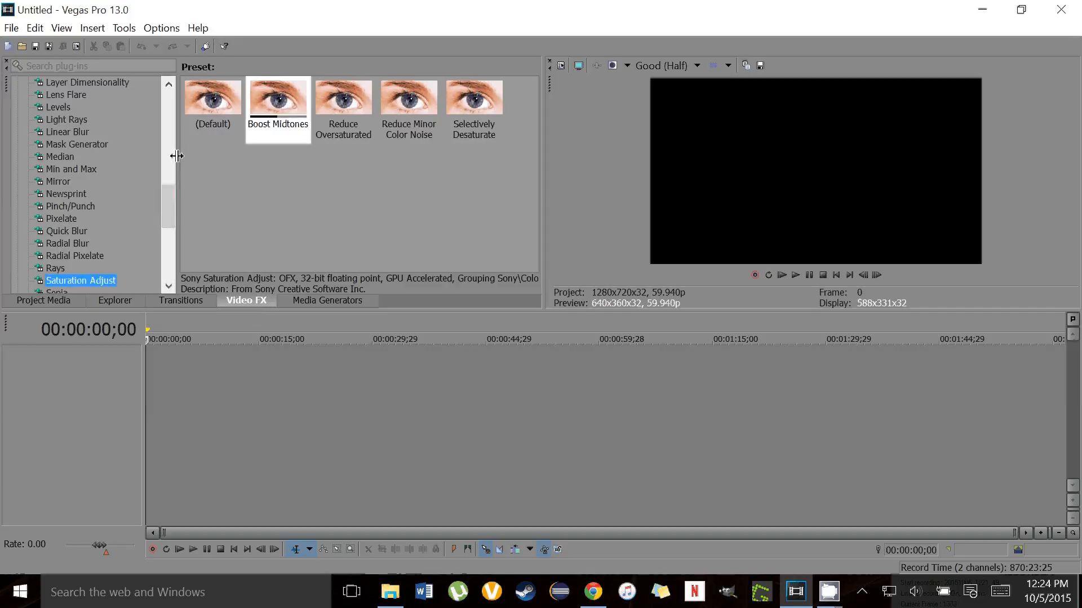
left_click_drag(177, 156, 161, 102)
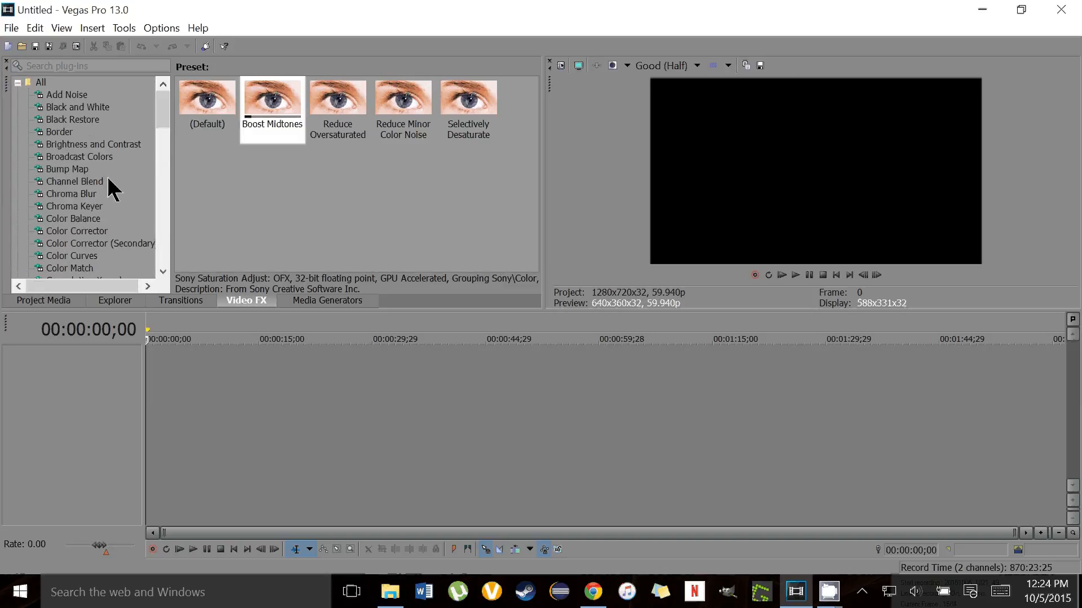
Step: Examine the media generator presets, including Titles & Text, ProType Titler, Credit Roll, Solid Color and Checkerboard
left_click(304, 300)
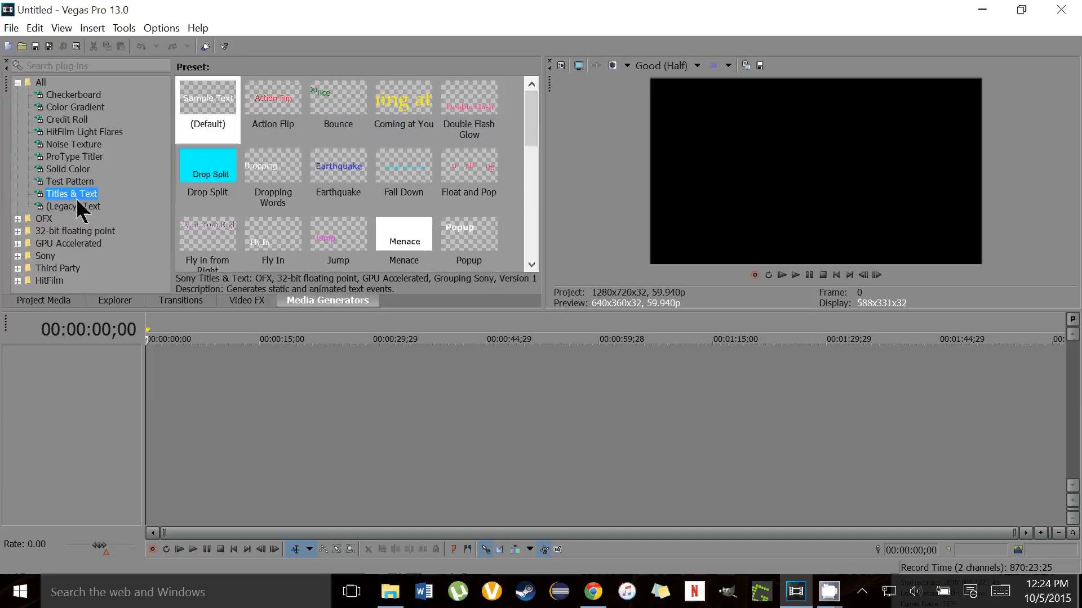
left_click(74, 157)
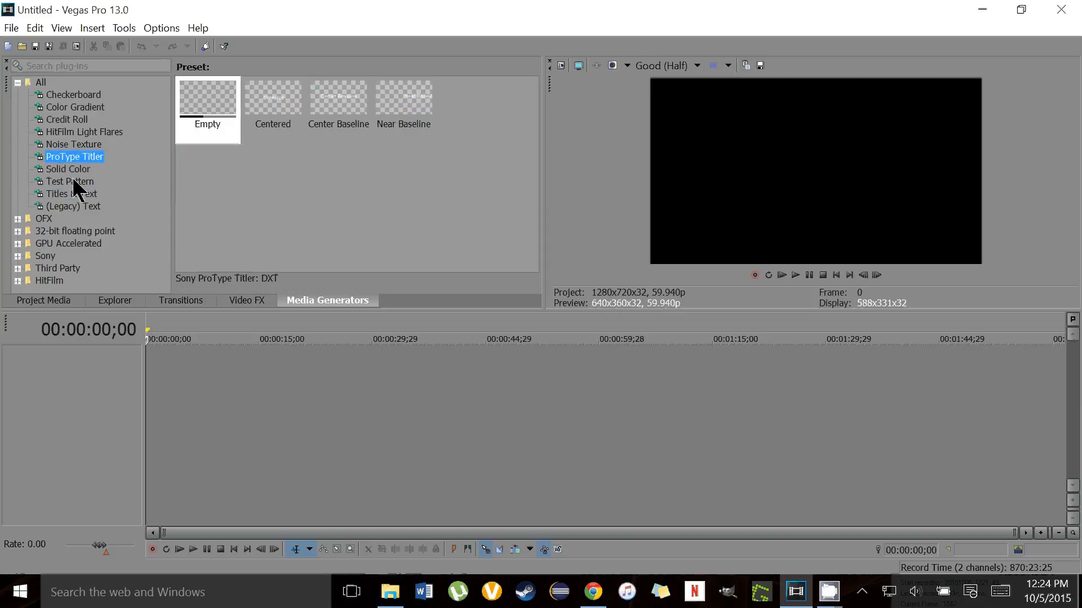
left_click(71, 119)
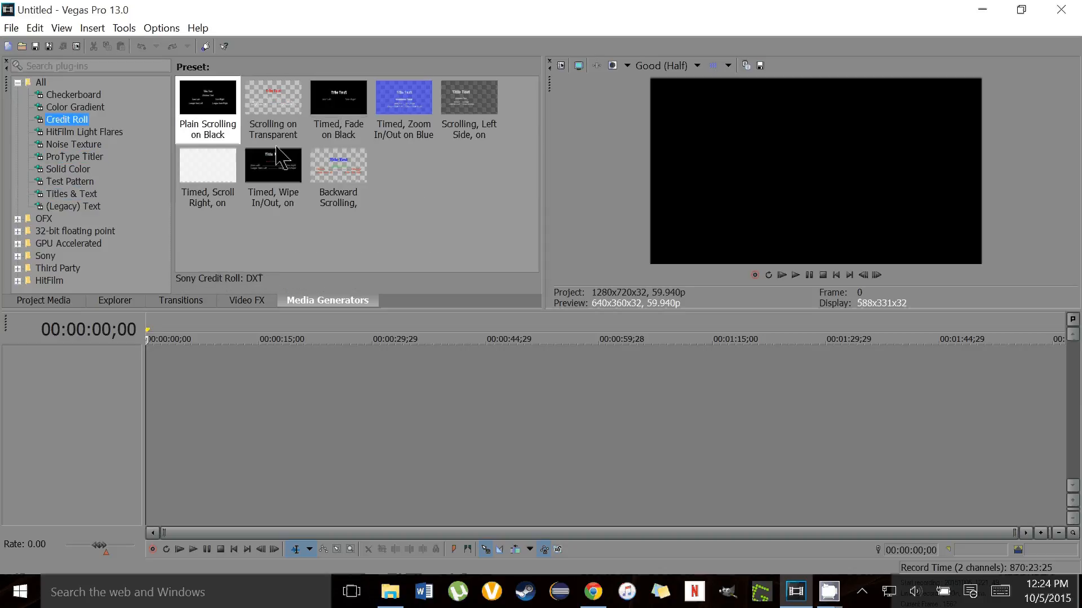
left_click(71, 96)
left_click(75, 119)
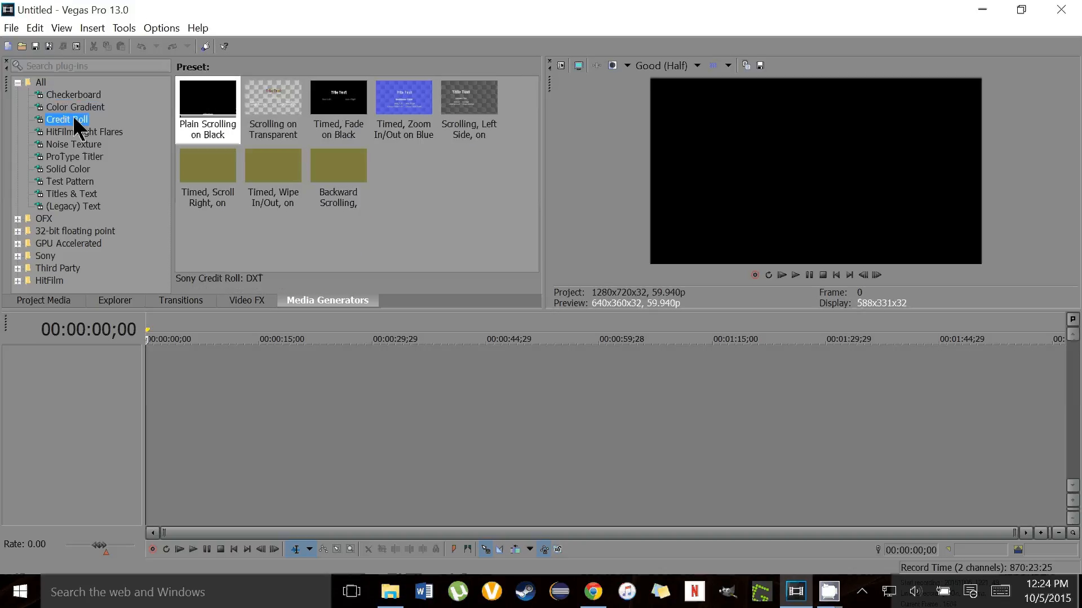
left_click(73, 181)
left_click(76, 193)
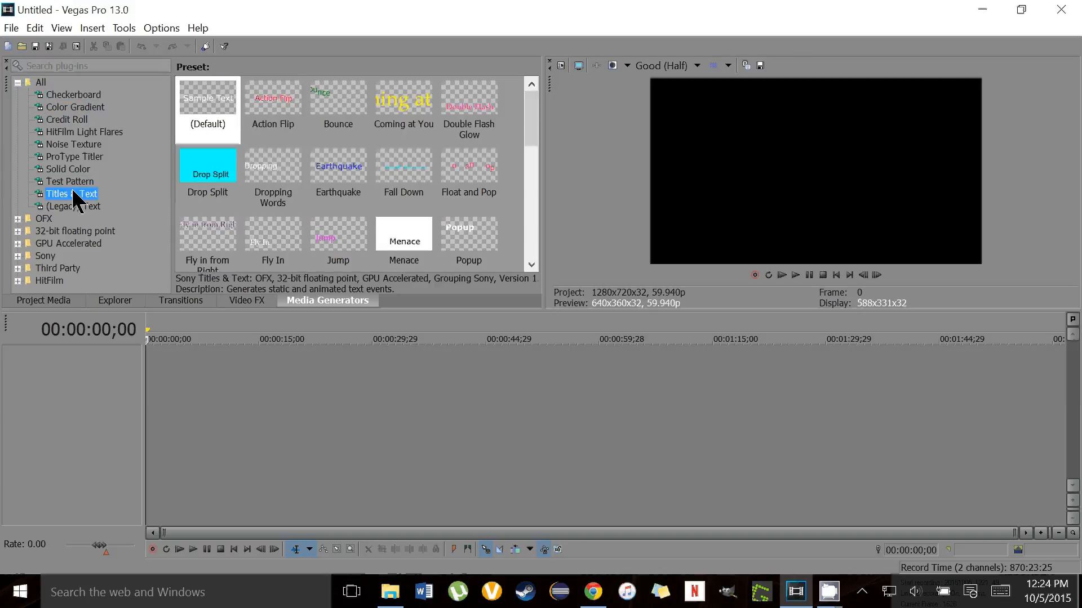
left_click(73, 169)
left_click(72, 157)
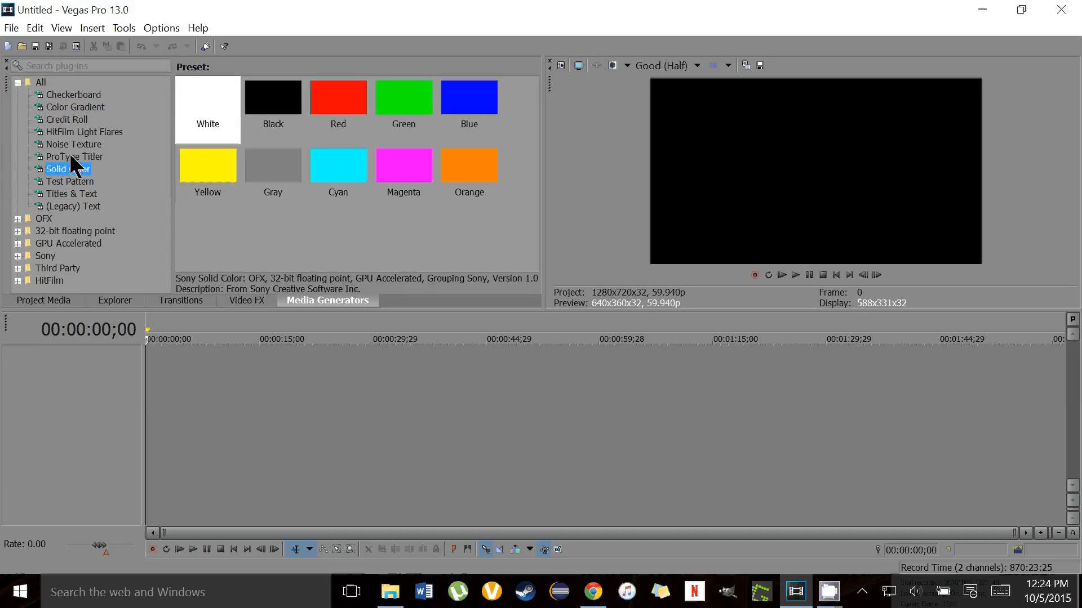
left_click(82, 207)
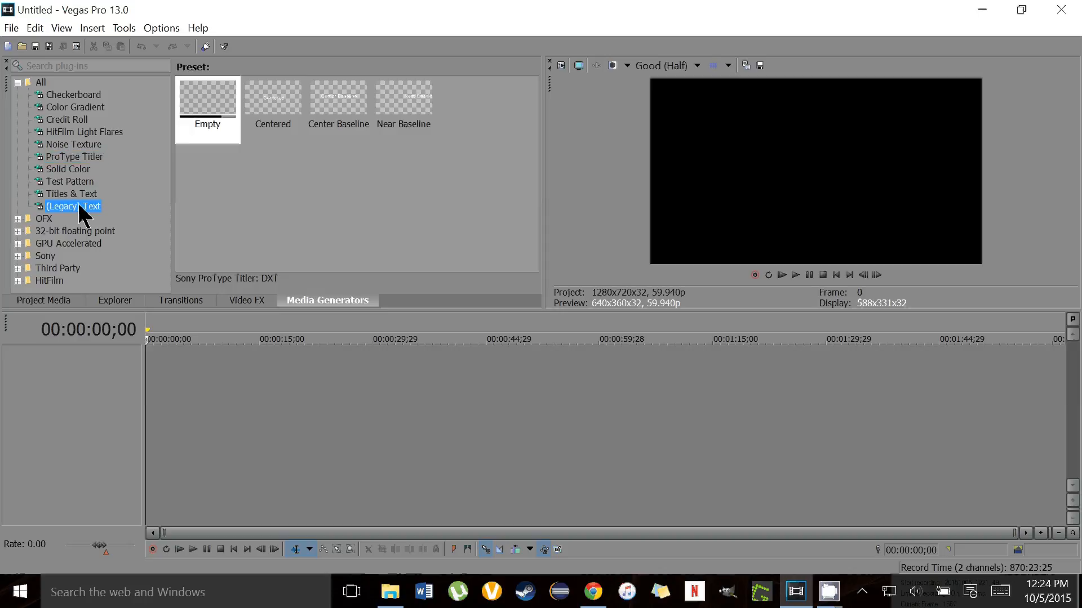
left_click(73, 193)
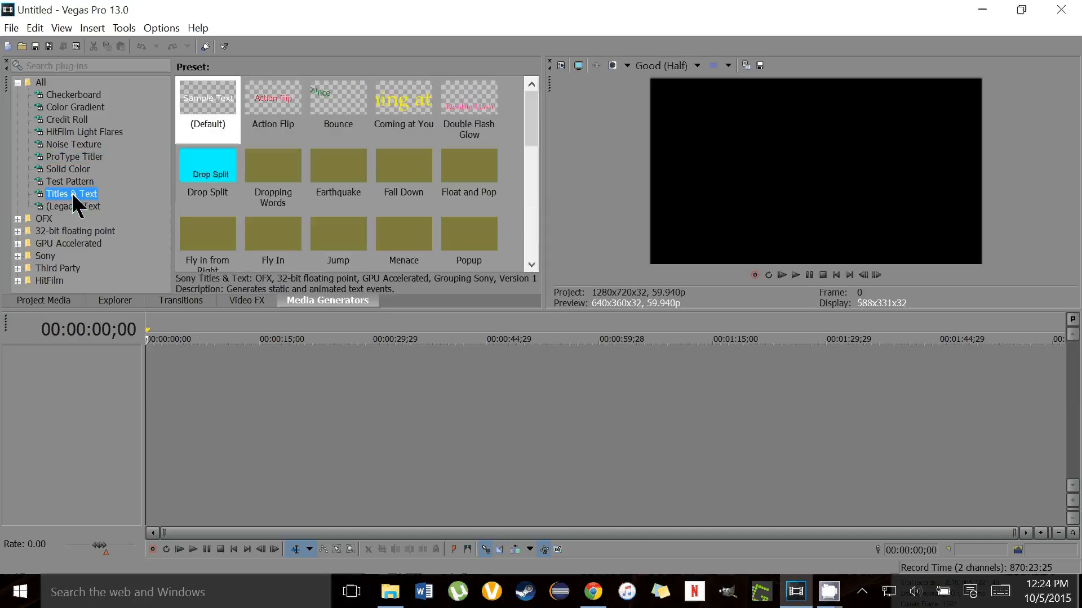
left_click(70, 181)
left_click(67, 169)
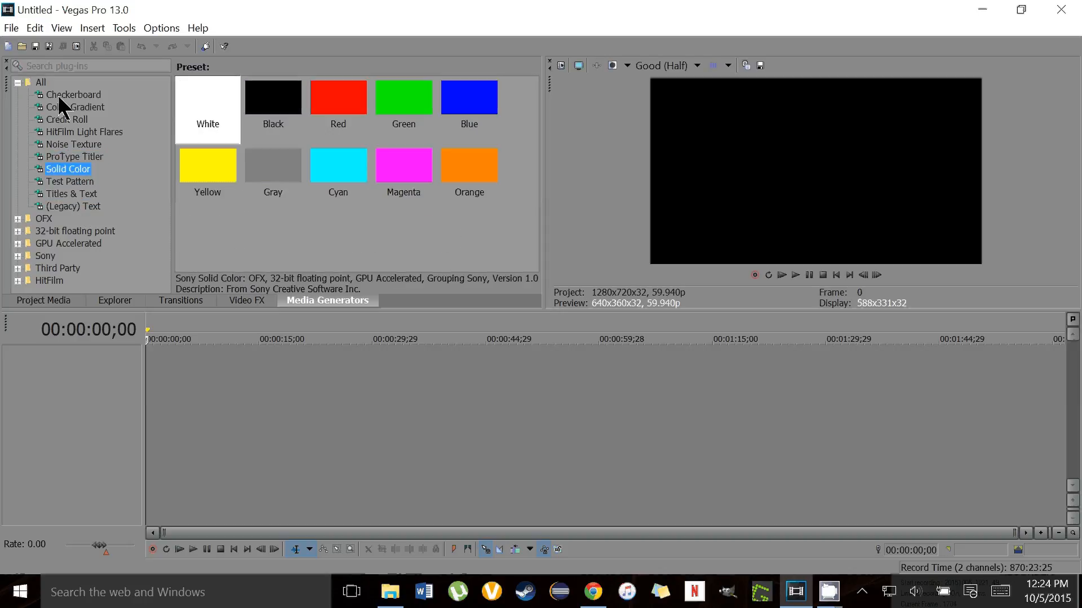
left_click(79, 95)
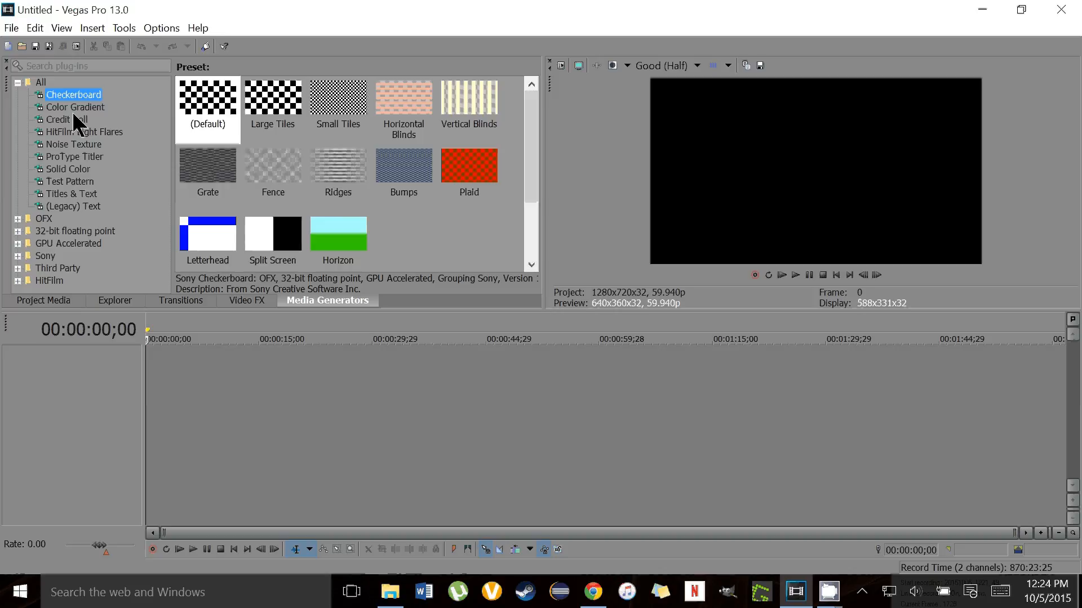
left_click(255, 304)
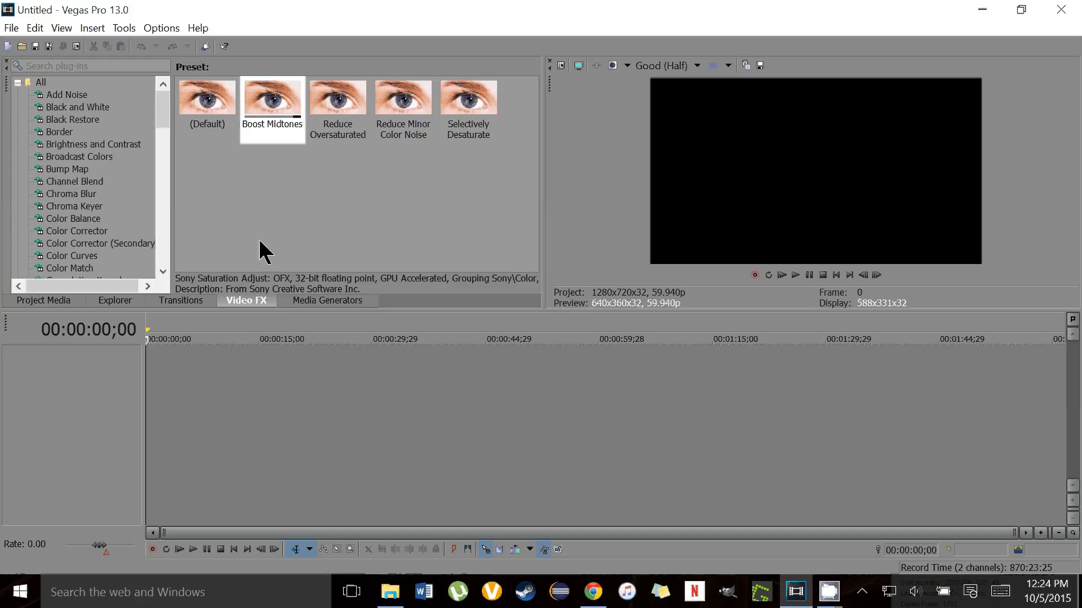
left_click(44, 302)
left_click(245, 301)
Step: Open a gameplay video from the Videos folder so it is placed on the timeline
left_click(21, 45)
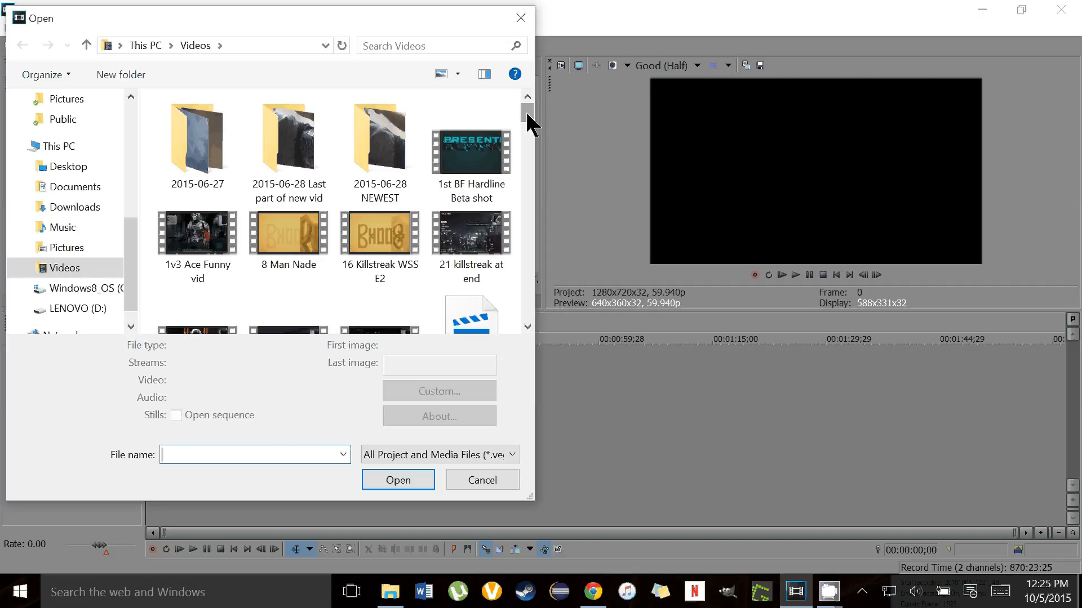
mouse_move(526, 113)
left_mouse_down()
mouse_move(525, 151)
mouse_move(519, 108)
left_mouse_up()
mouse_move(524, 113)
left_mouse_down()
mouse_move(526, 124)
mouse_move(525, 110)
left_mouse_up()
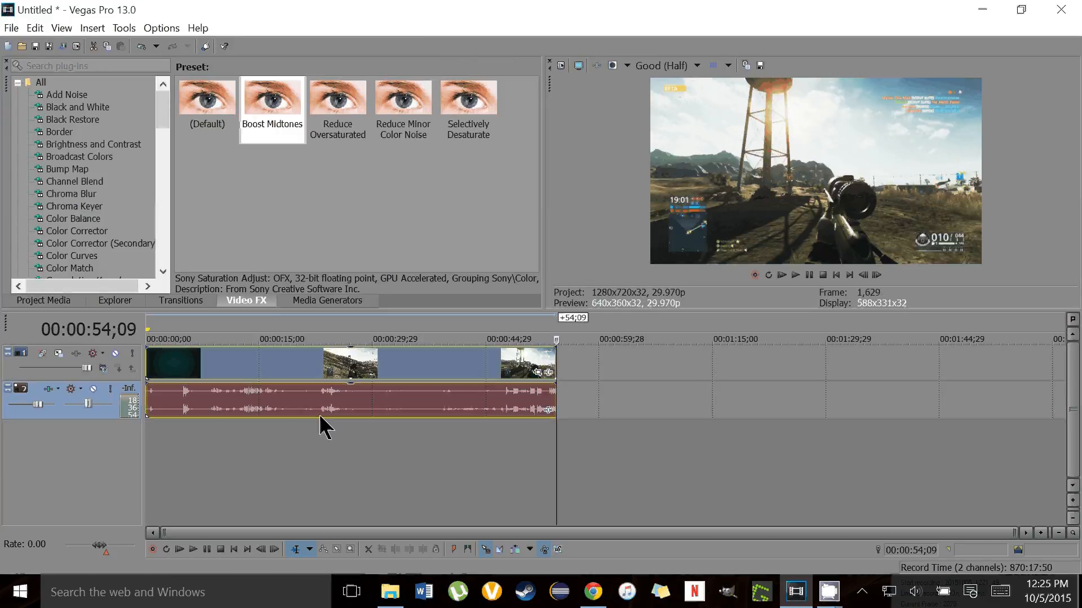
Step: Preview several moments of the imported clip, including the frames at 00:00:24;11 and 00:00:44;28
left_click(330, 366)
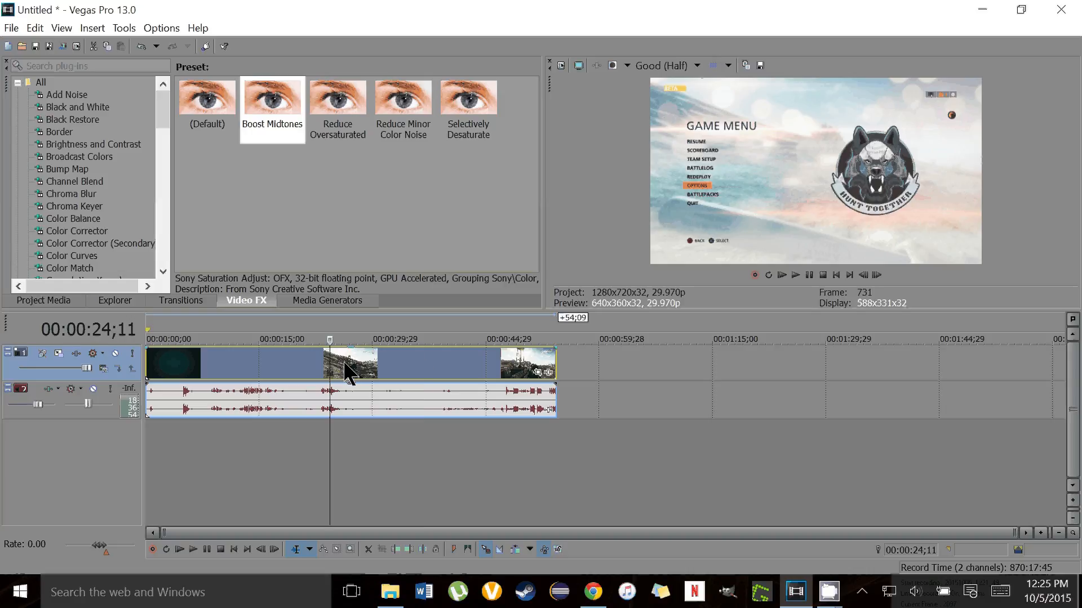
left_click(423, 366)
left_click(486, 363)
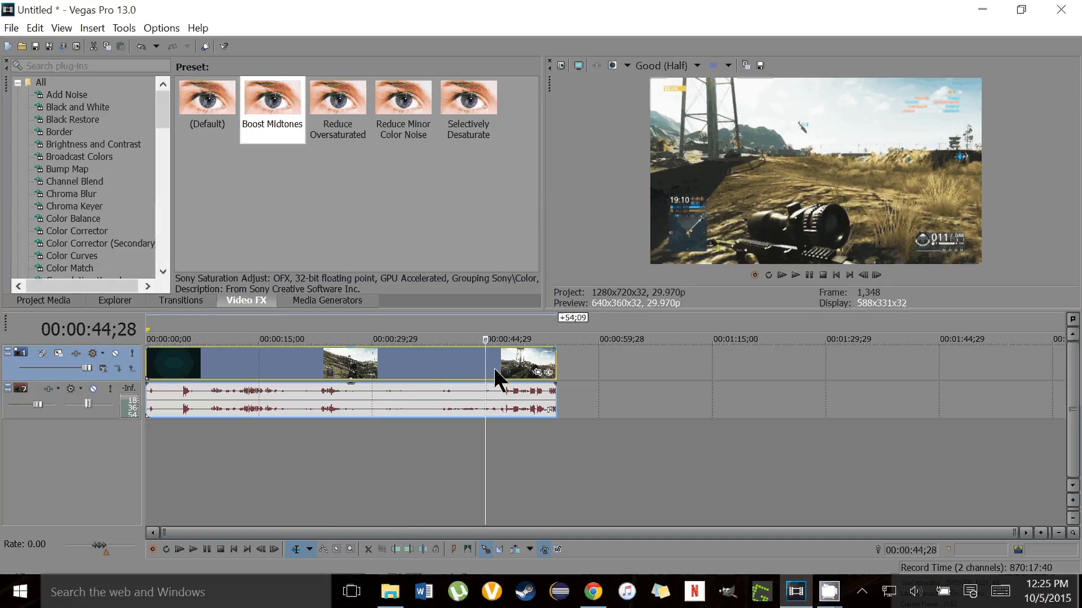
Step: Play the imported clip from 00:00:45;07 and pause playback at 00:00:50;00
left_click(494, 370)
left_click(505, 366)
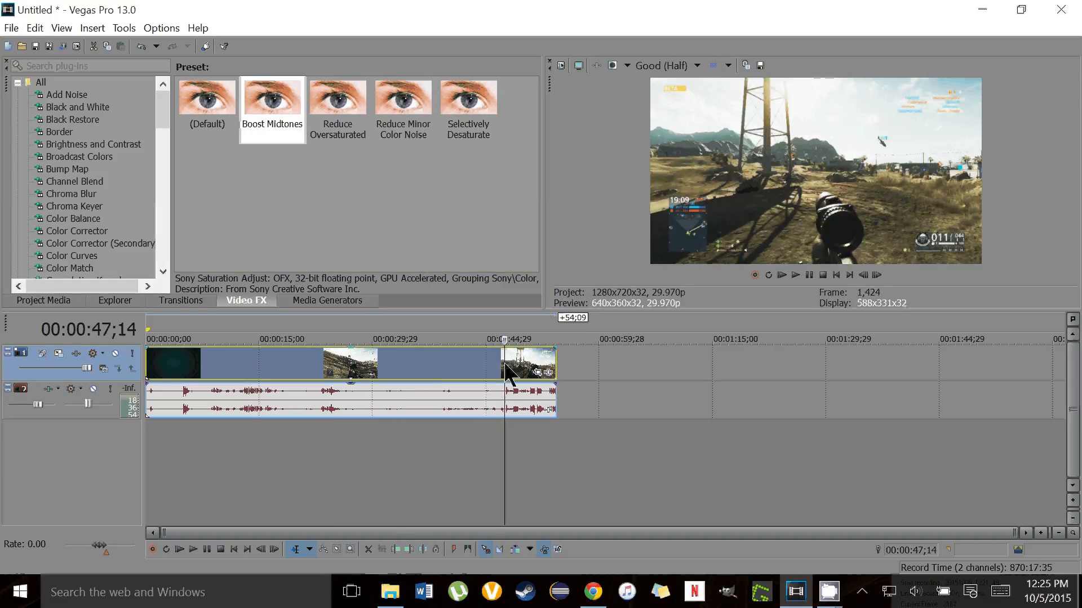
left_click(488, 369)
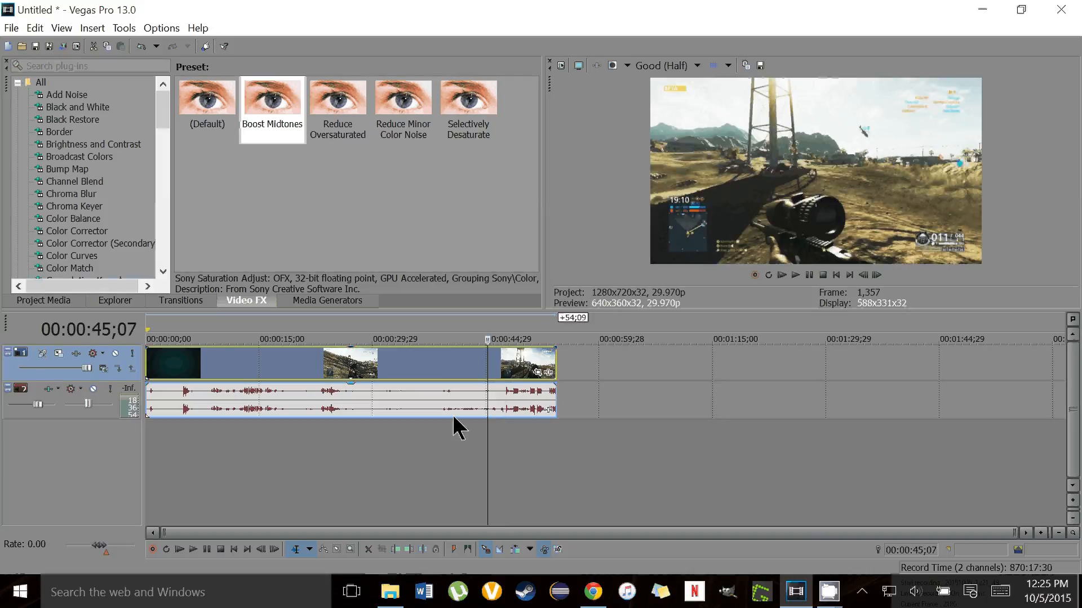
left_click(208, 550)
left_click(208, 550)
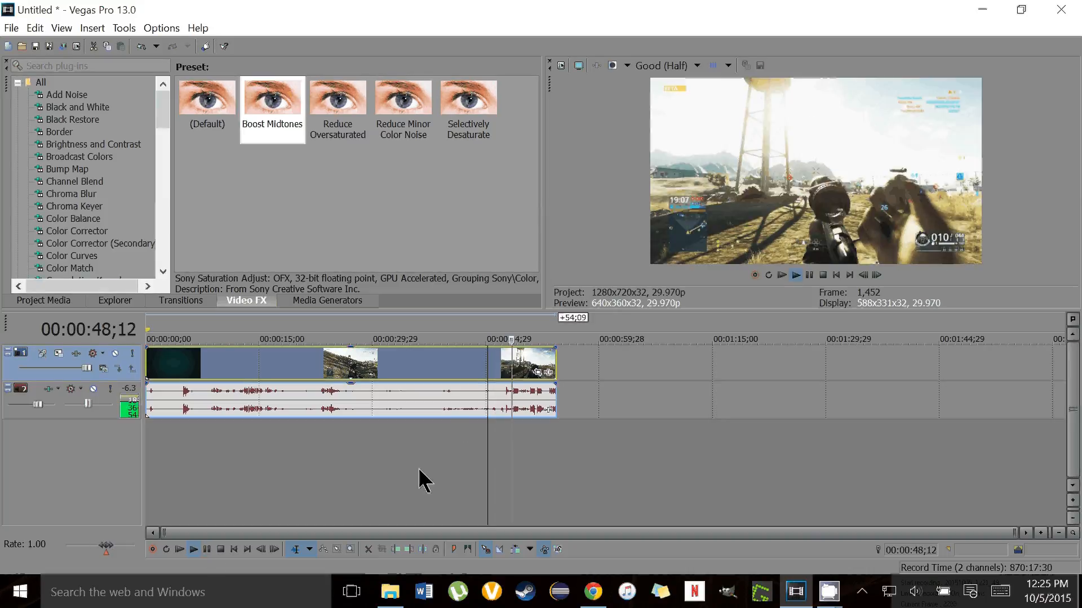
left_click(208, 548)
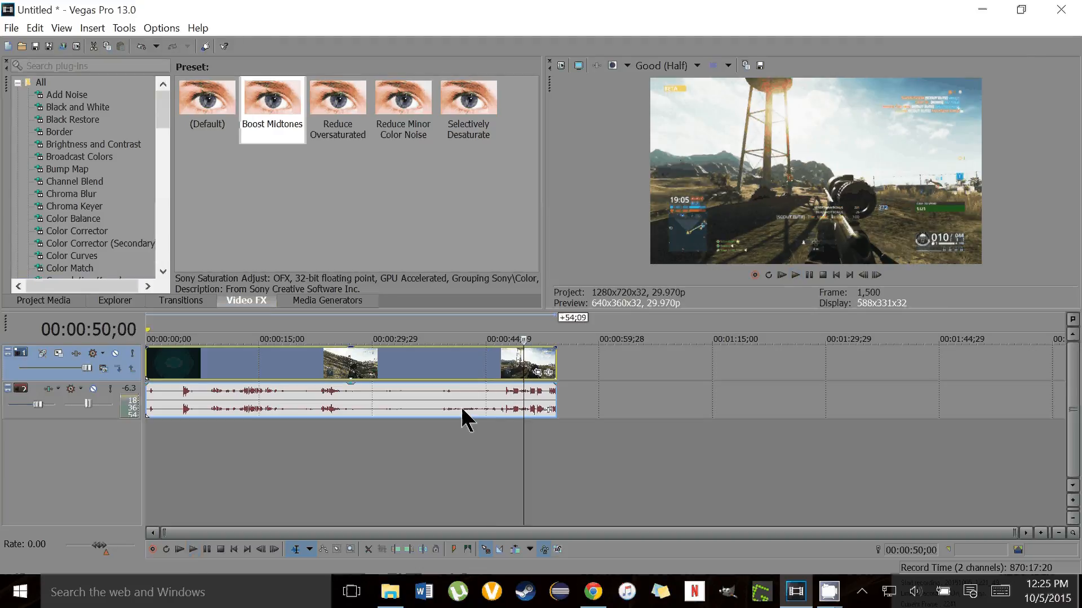
Step: Preview frames across the video clip, including 00:00:30;10, 00:00:15;22, 00:00:04;25 and 00:00:26;22
left_click(374, 379)
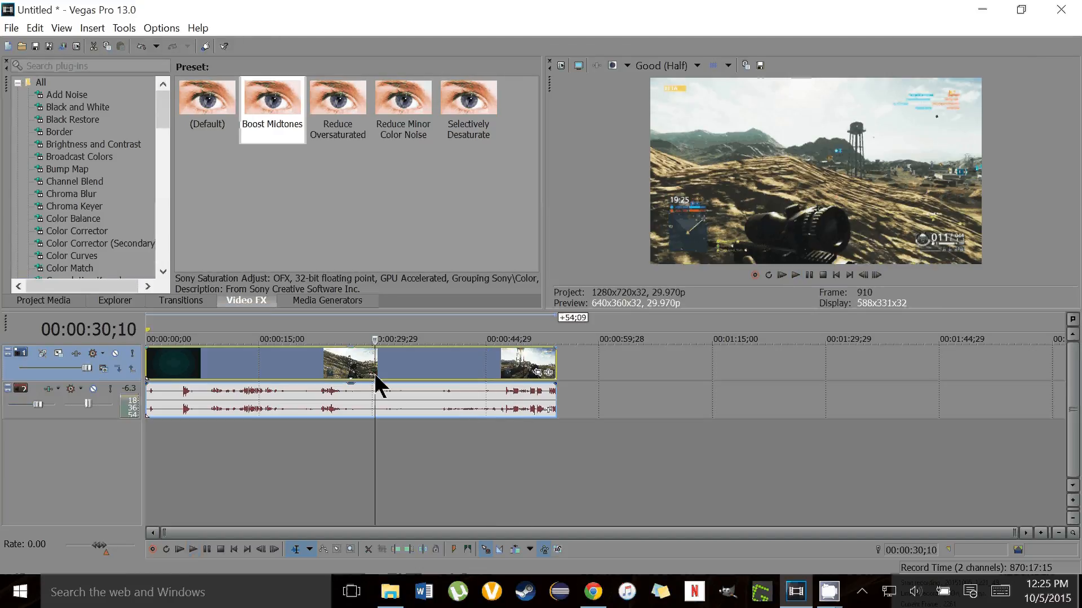
left_click(265, 367)
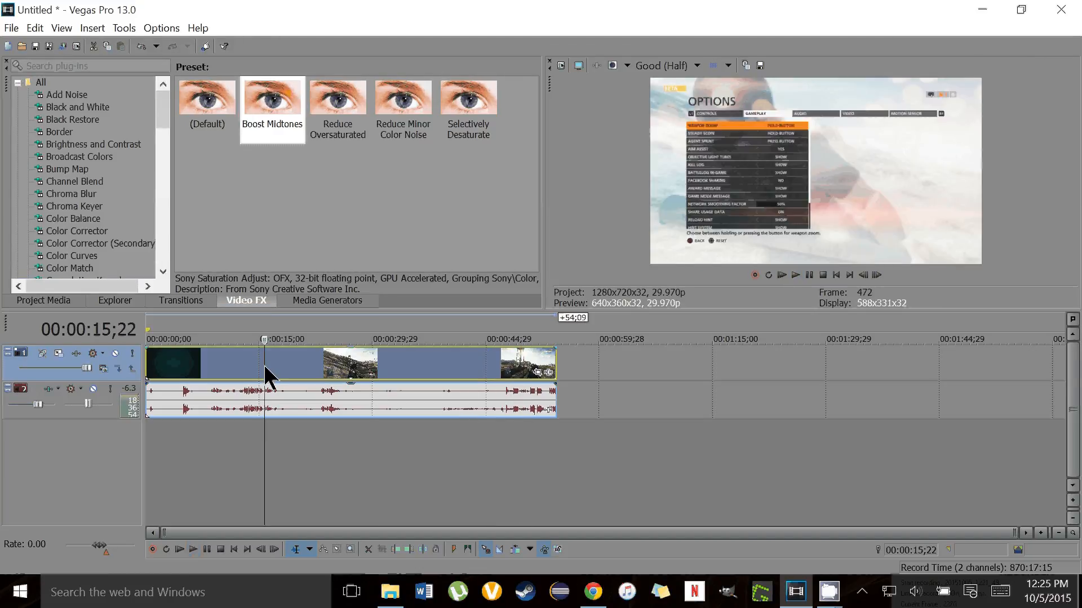
left_click(181, 379)
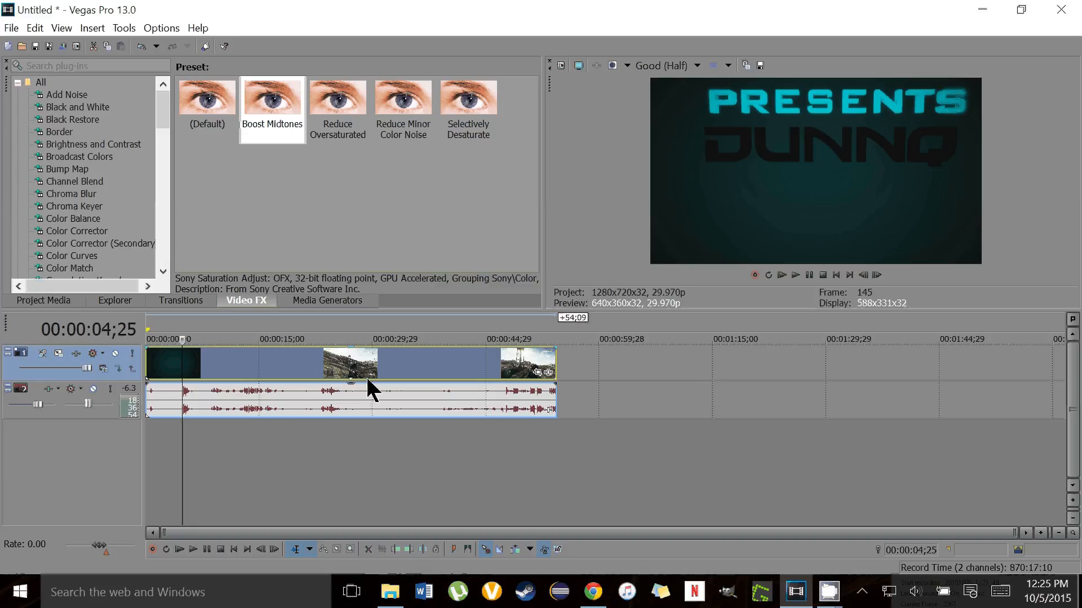
mouse_move(39, 364)
left_click(407, 367)
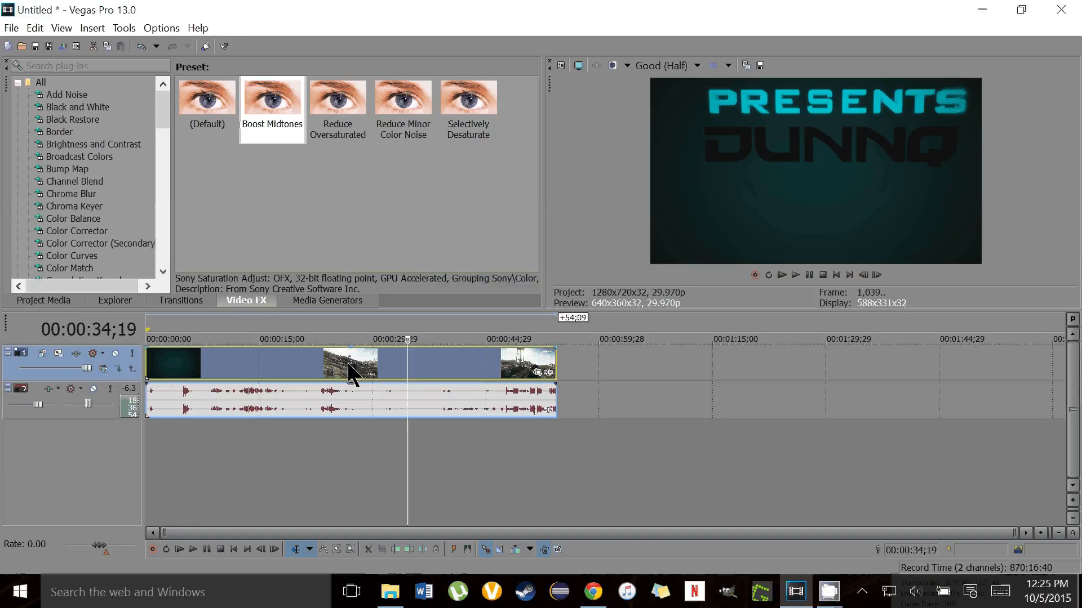
left_click(348, 366)
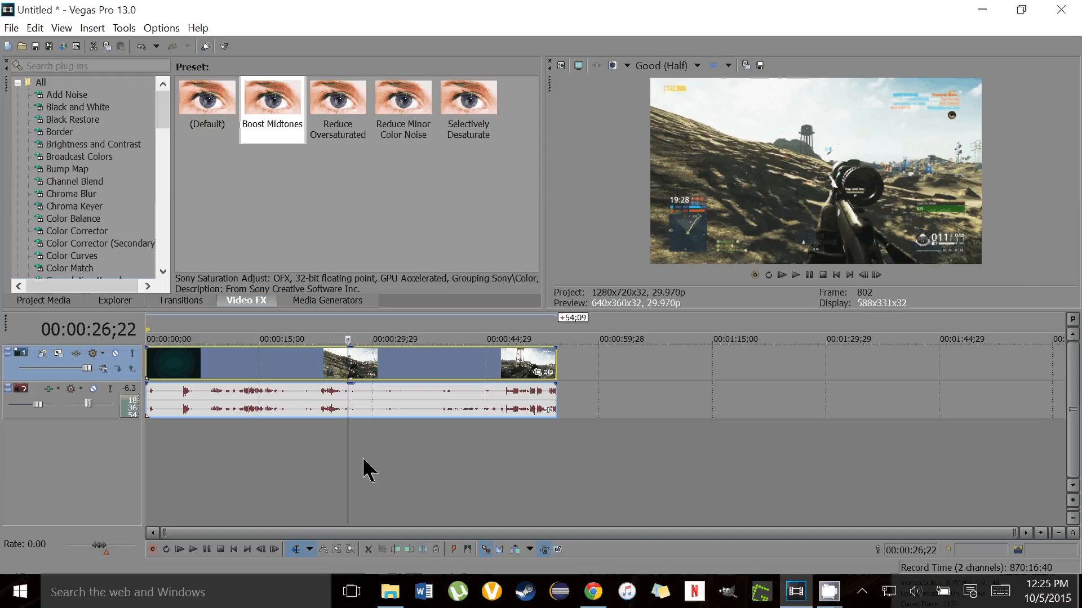
Step: Select the clip's audio event and examine its waveform at several points between 00:00:04;19 and 00:00:50;13
left_click(310, 409)
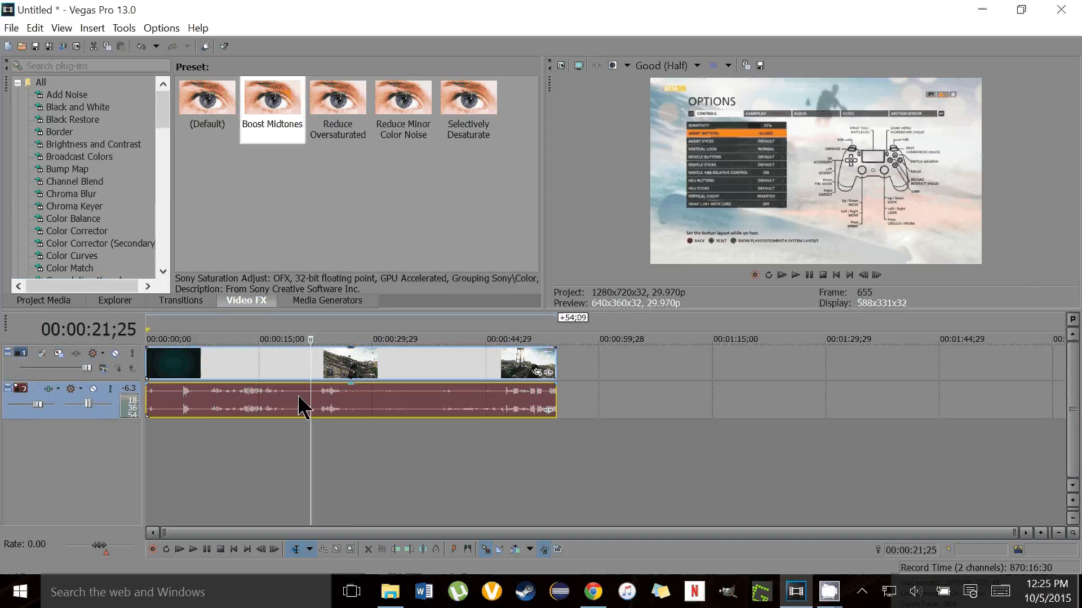
left_click(181, 401)
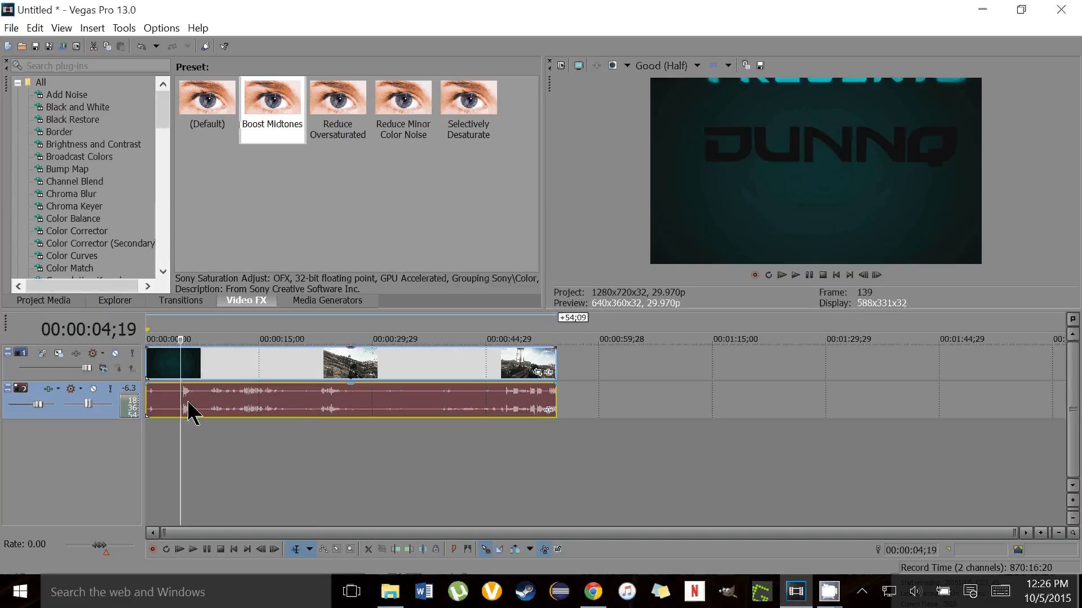
left_click(192, 401)
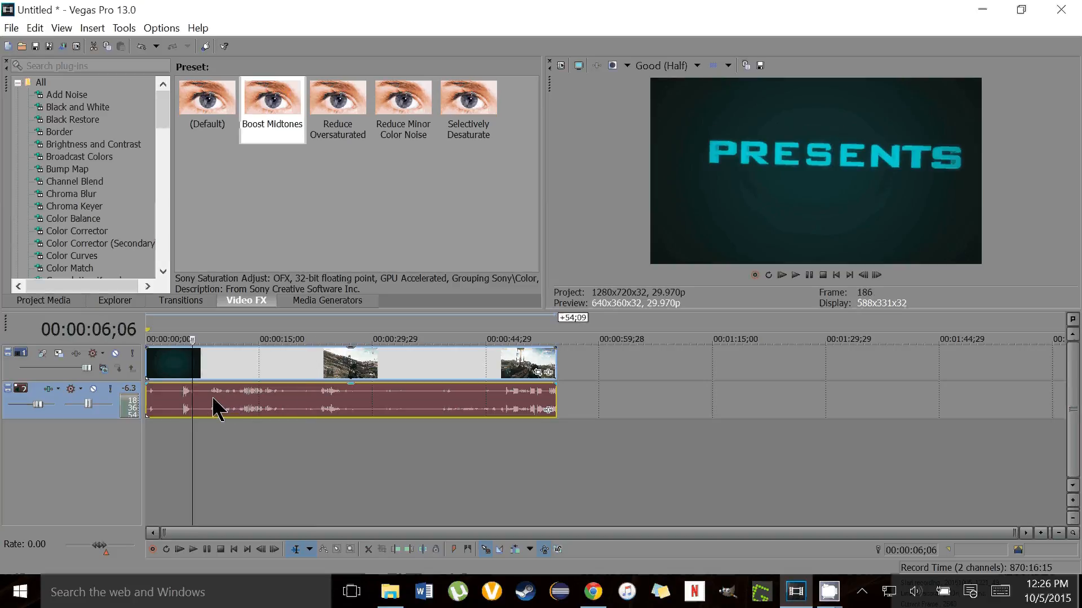
left_click(212, 401)
left_click(240, 401)
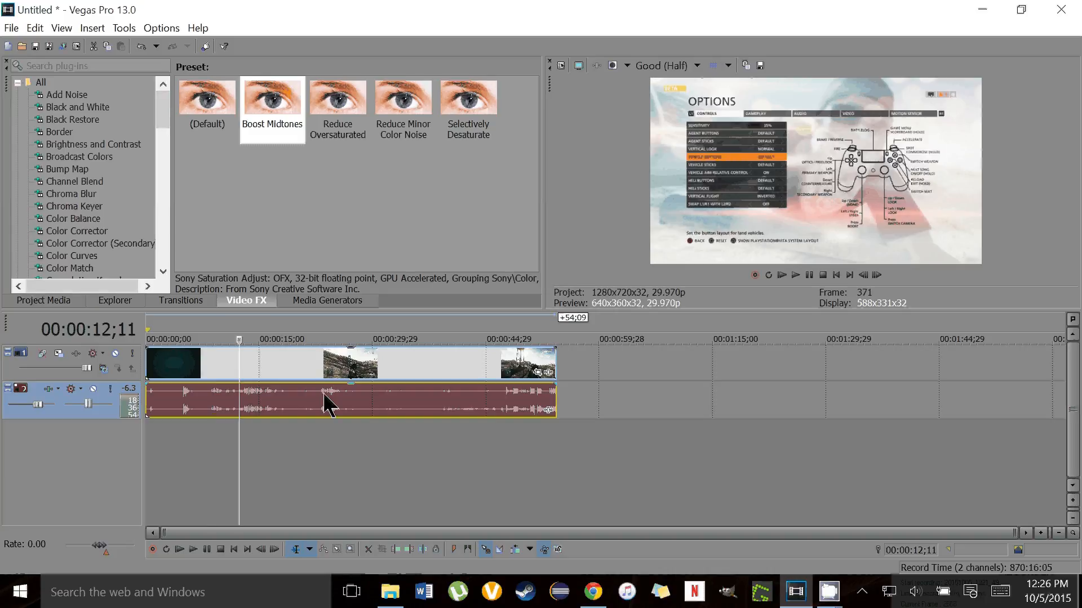
left_click(330, 403)
left_click(533, 401)
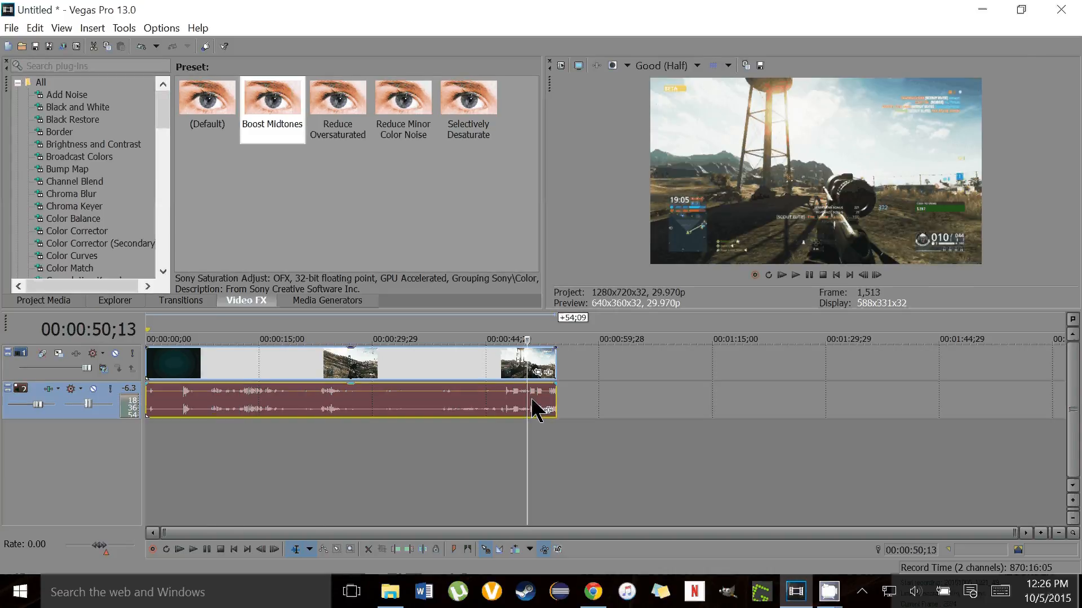
left_click(368, 403)
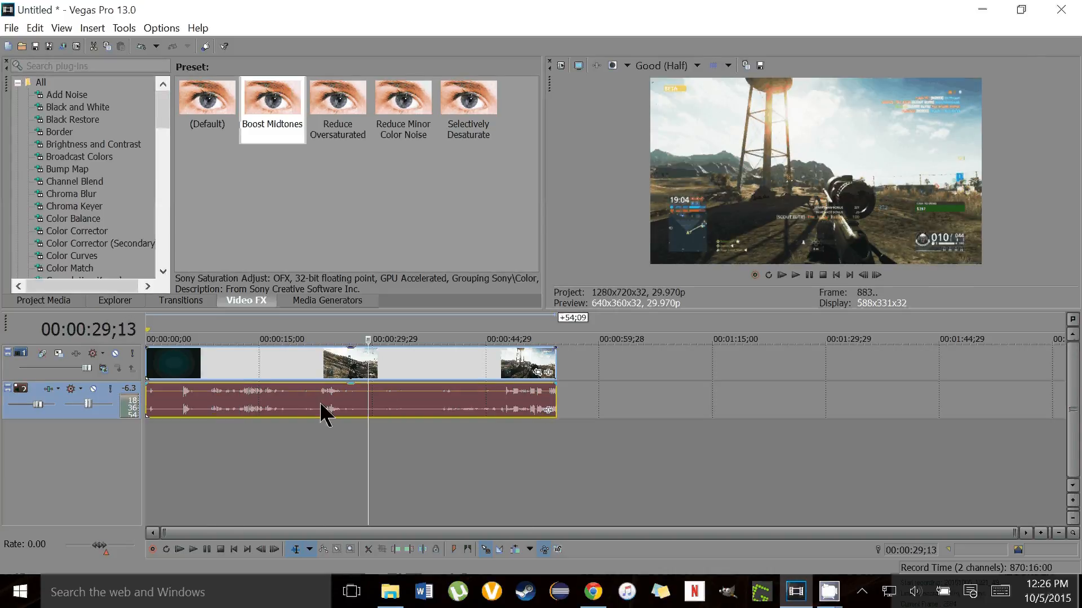
Step: Compare the clip's video and audio events by selecting each, ending on the video event at 00:00:19;18
left_click(257, 367)
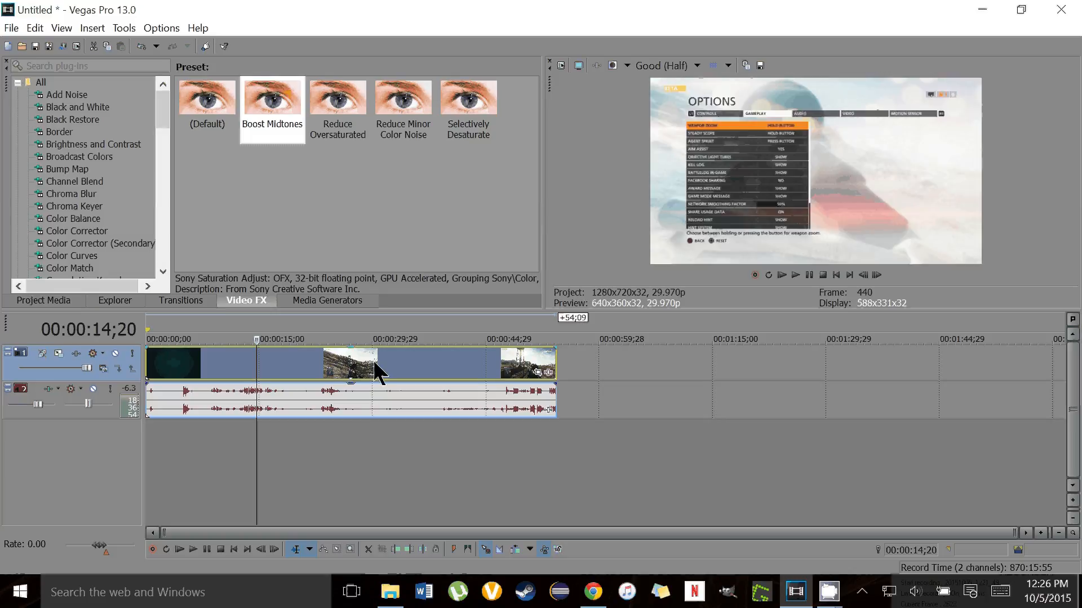
left_click(402, 410)
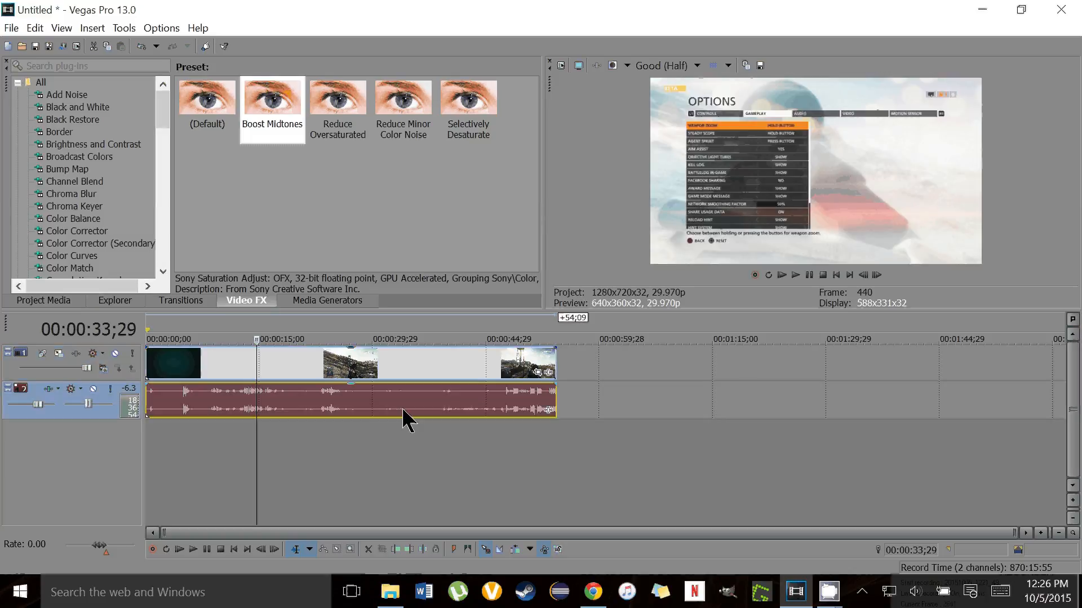
left_click(443, 357)
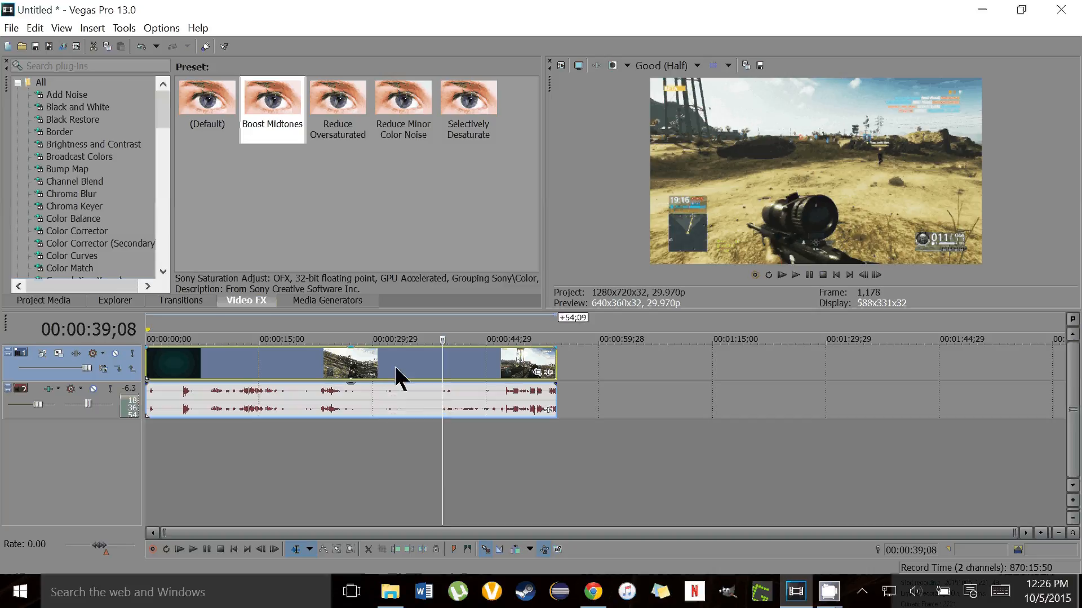
left_click(412, 362)
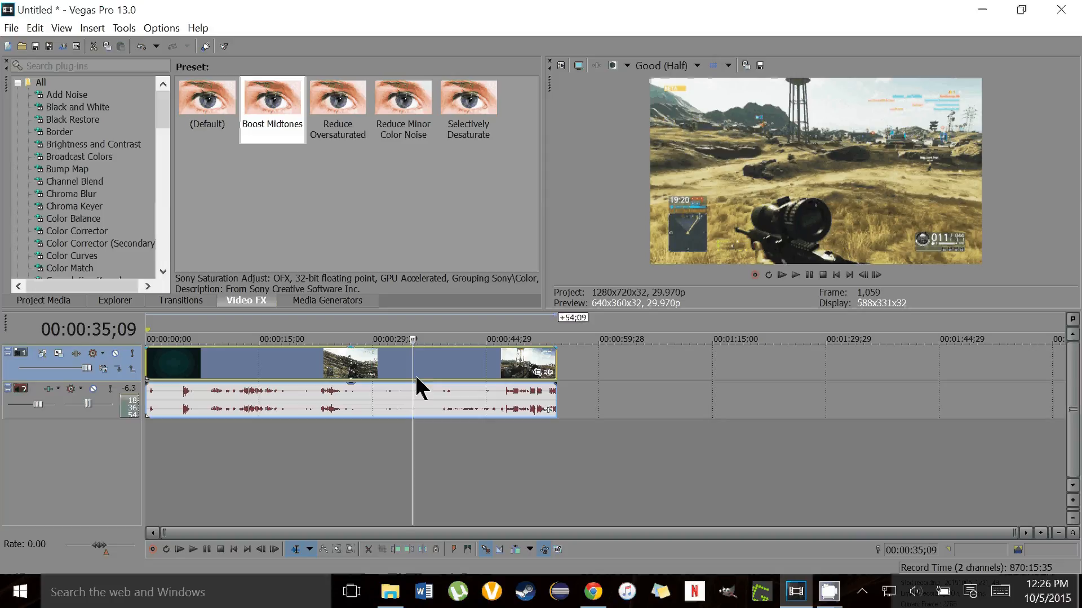
left_click(295, 372)
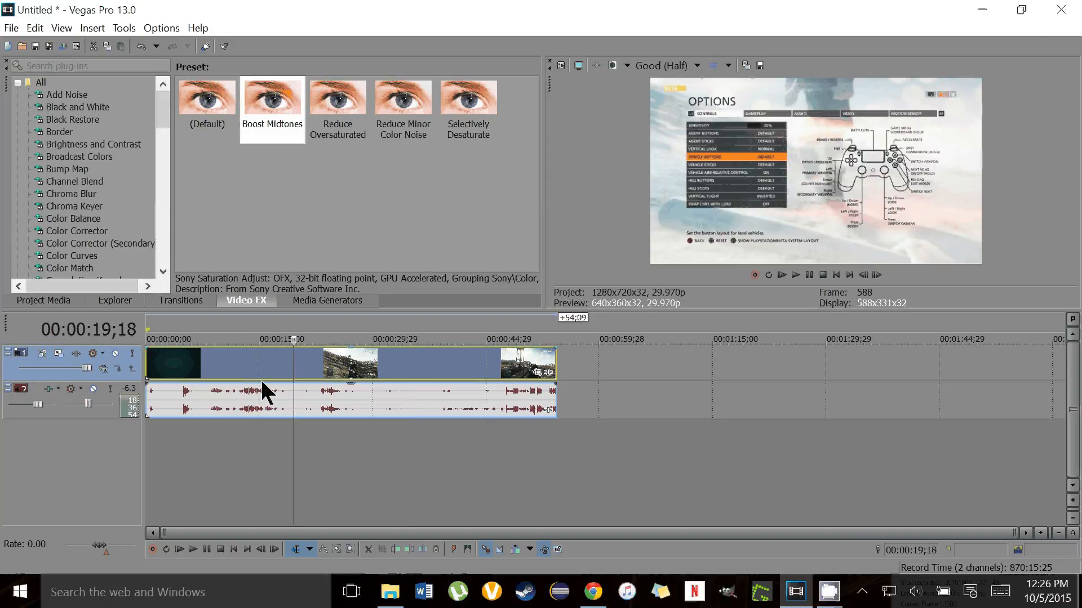
Step: In the video event's properties, choose Disable resample and turn off Maintain aspect ratio
right_click(431, 369)
left_click(461, 565)
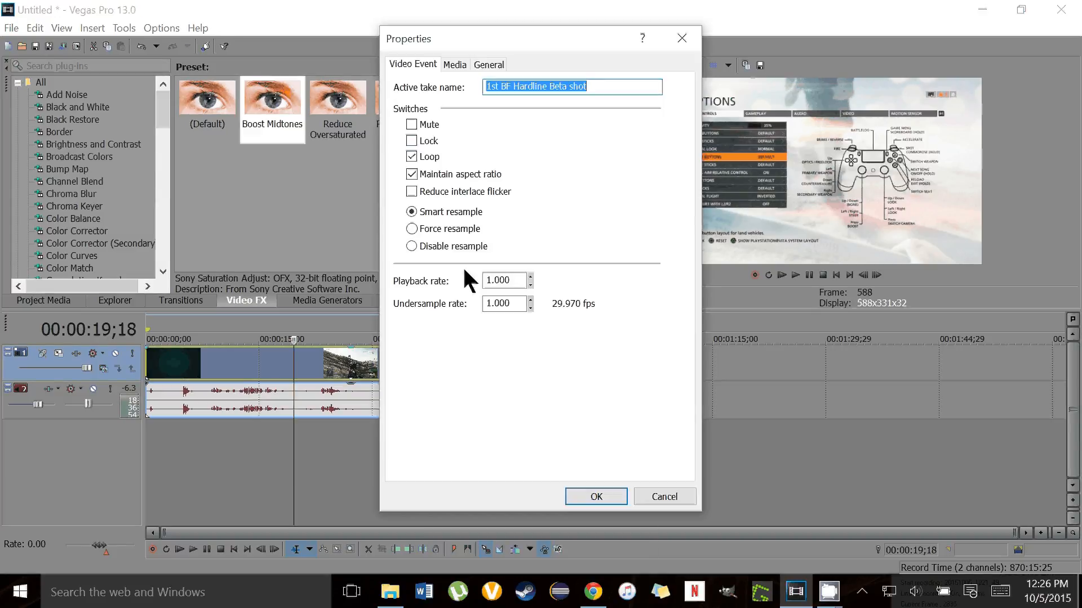
left_click(411, 246)
left_click(439, 178)
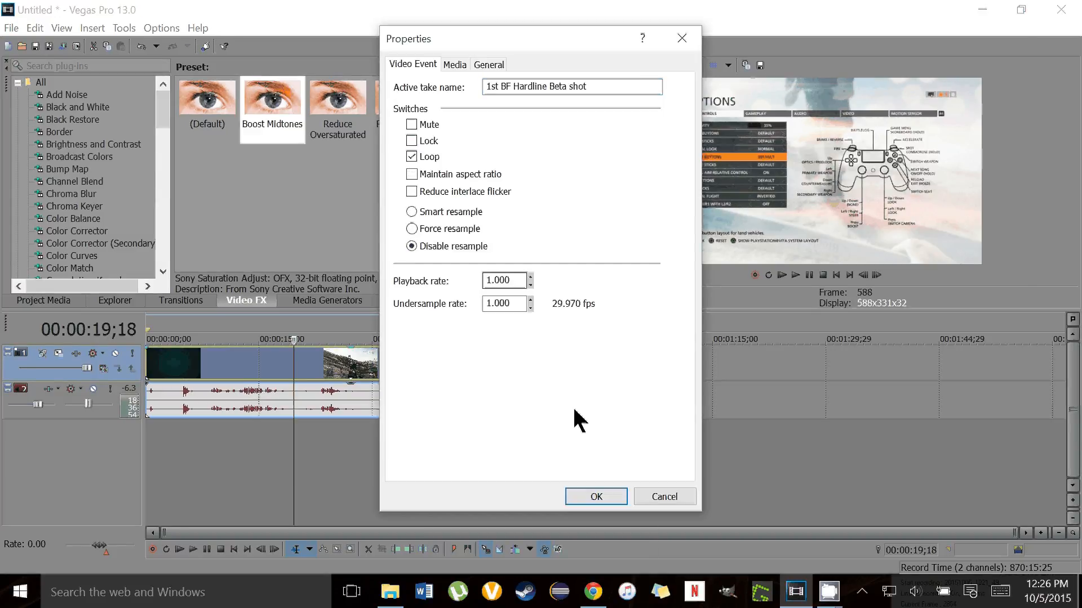
left_click(596, 497)
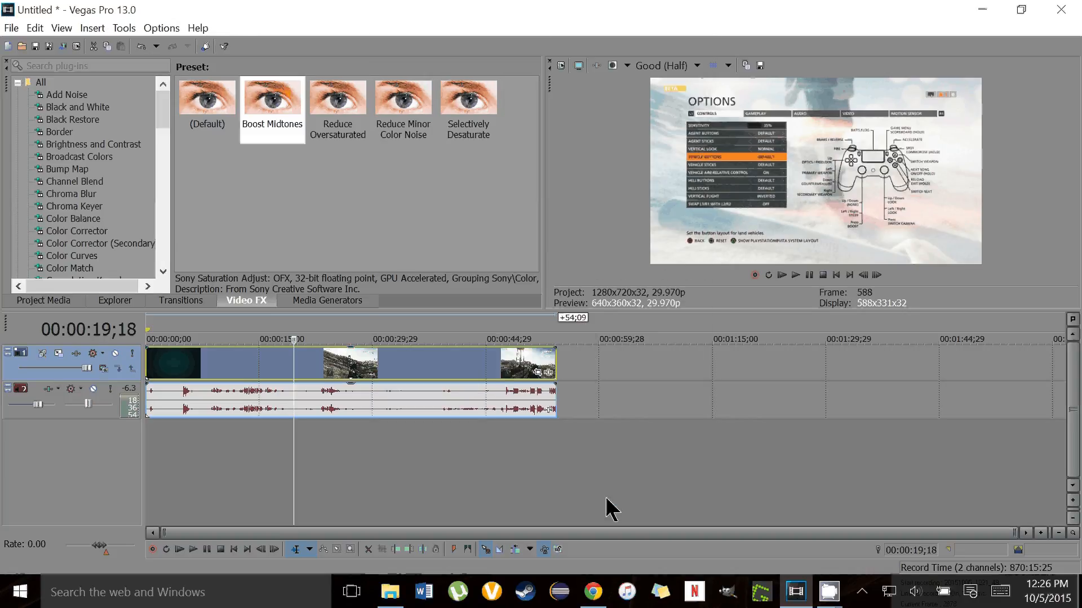
Step: Review gameplay frames throughout the video event, including 00:00:37;05, 00:00:17;20, 00:00:41;17, 00:00:46;10 and 00:00:34;10
left_click(402, 363)
left_click(427, 372)
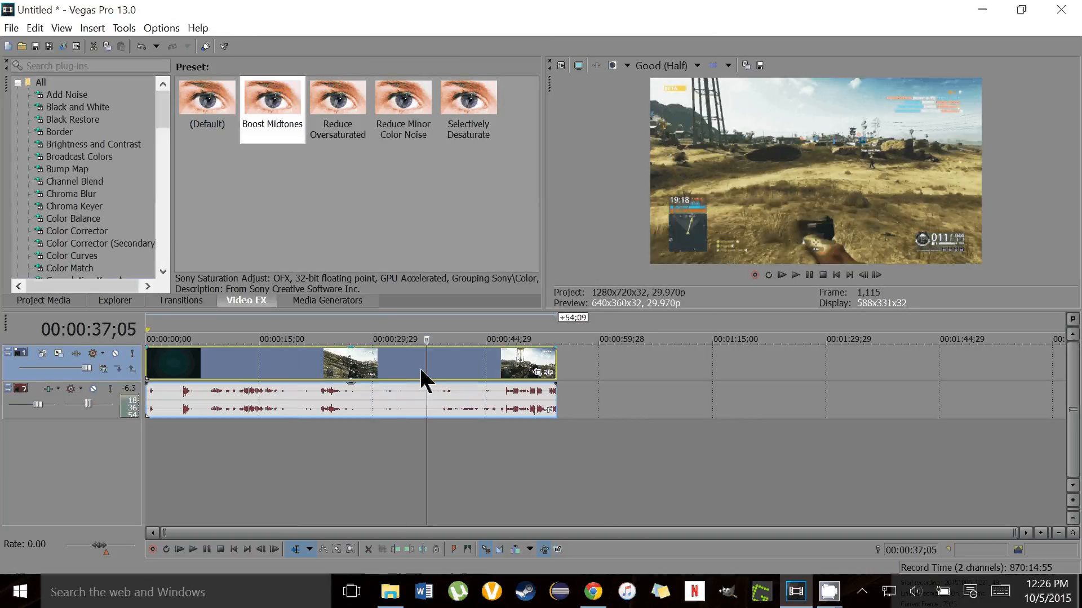
left_click(413, 368)
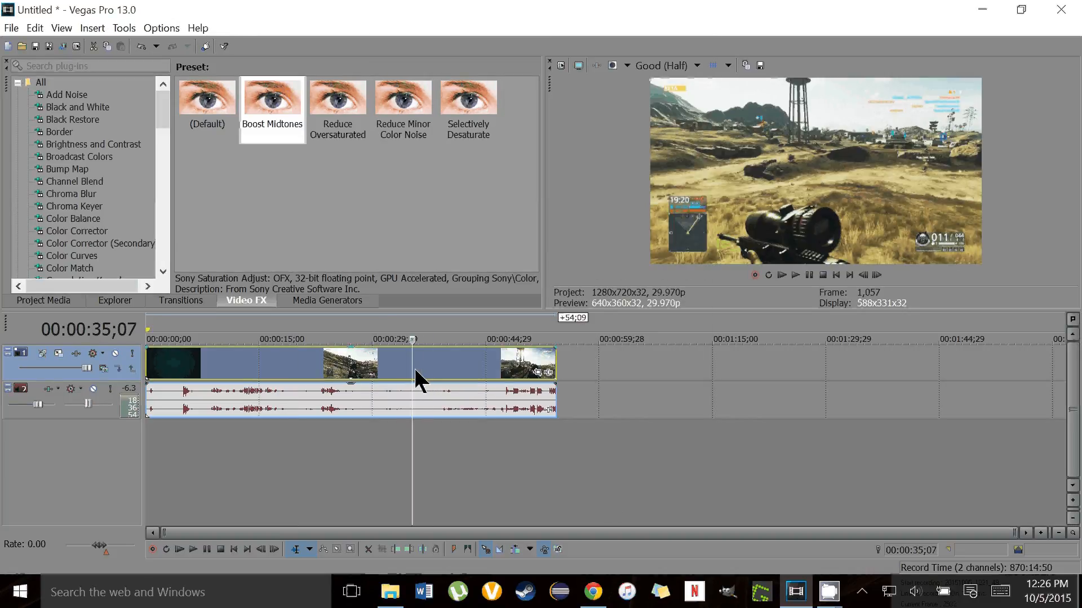
left_click(302, 369)
left_click(279, 374)
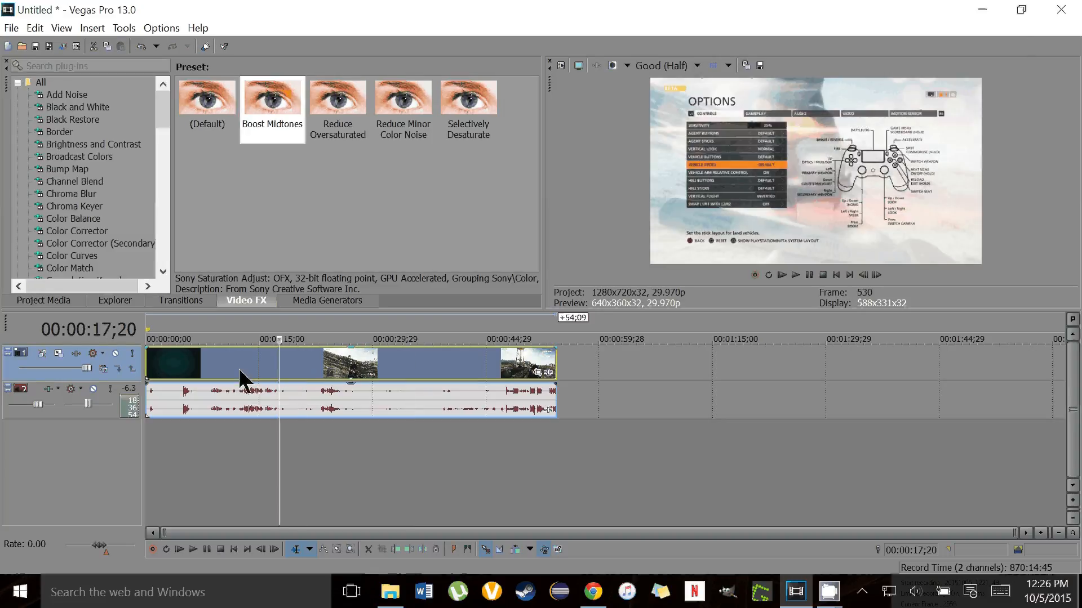
left_click(239, 375)
left_click(420, 368)
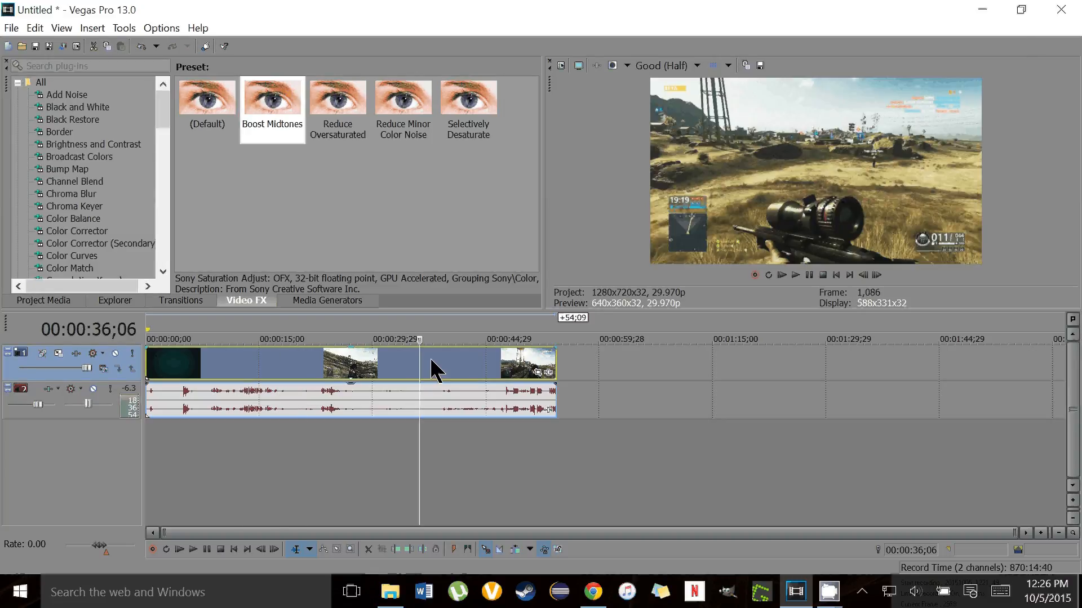
left_click(436, 363)
left_click(460, 365)
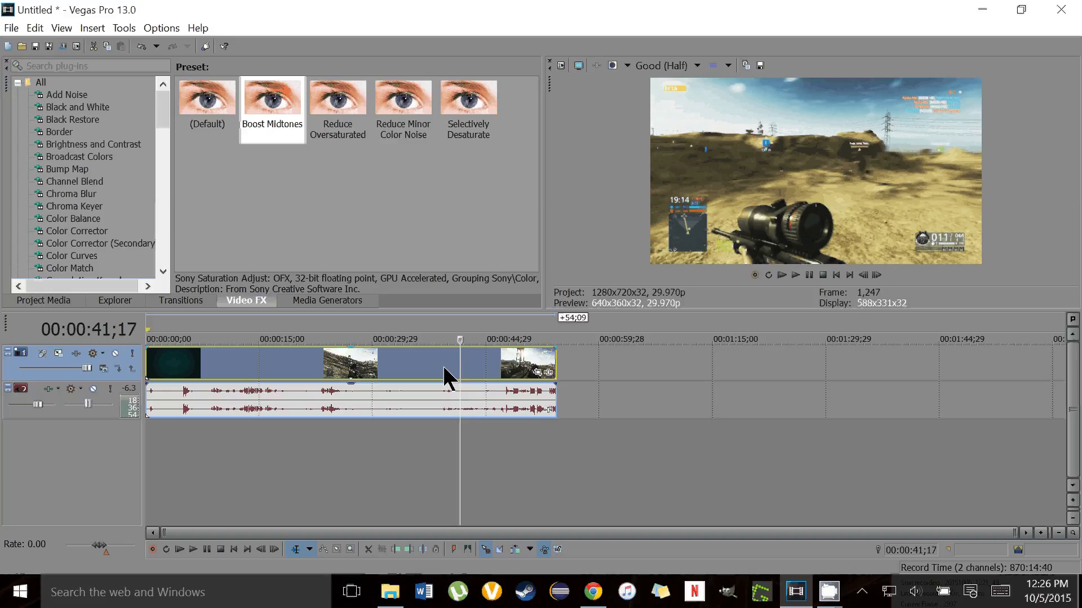
left_click(448, 370)
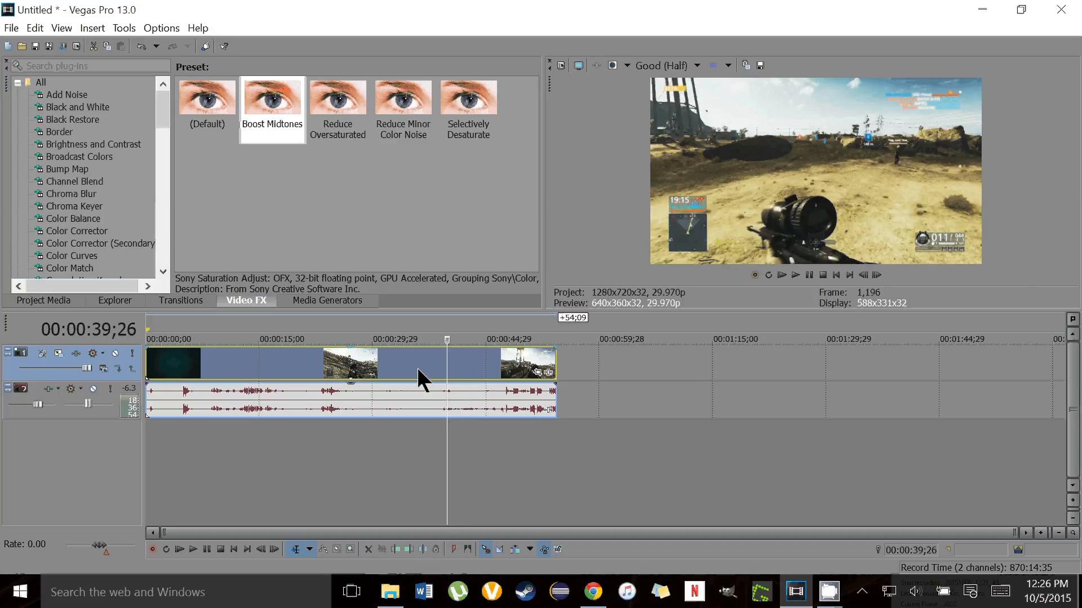
left_click(457, 369)
left_click(475, 373)
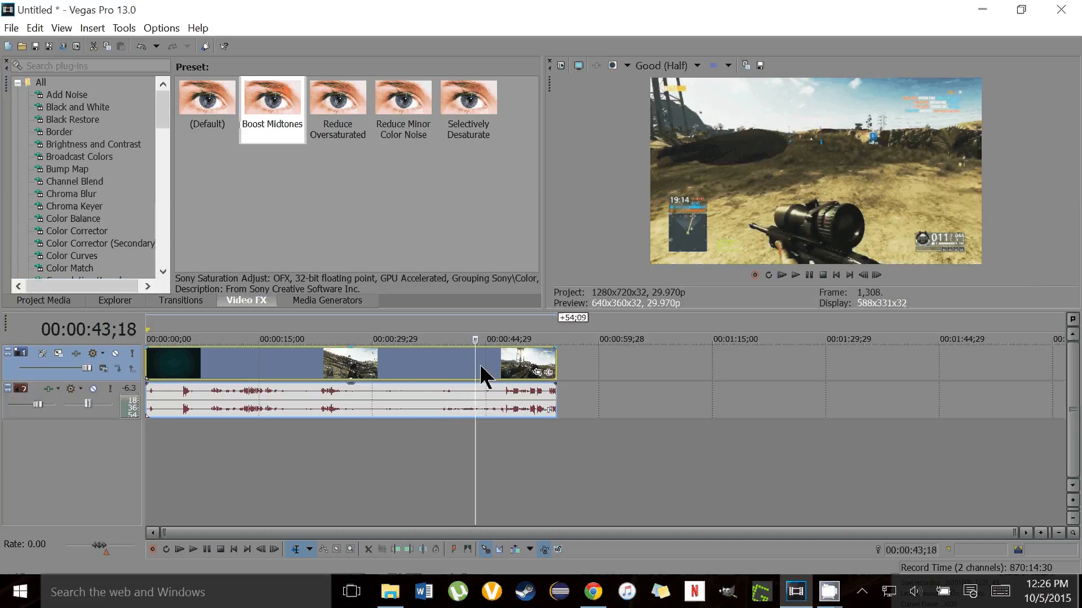
left_click(497, 370)
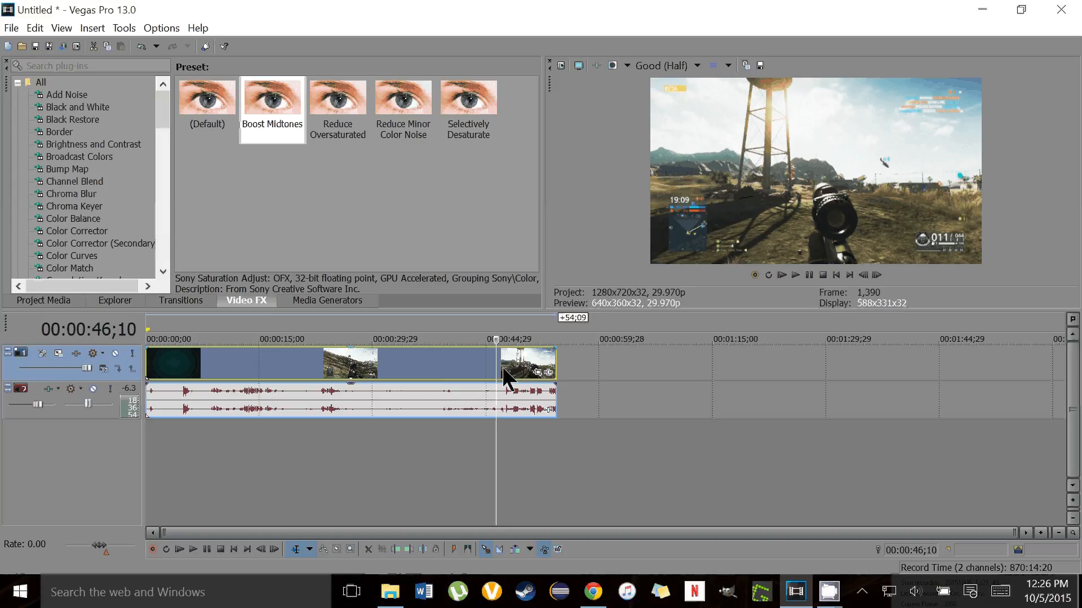
left_click(422, 372)
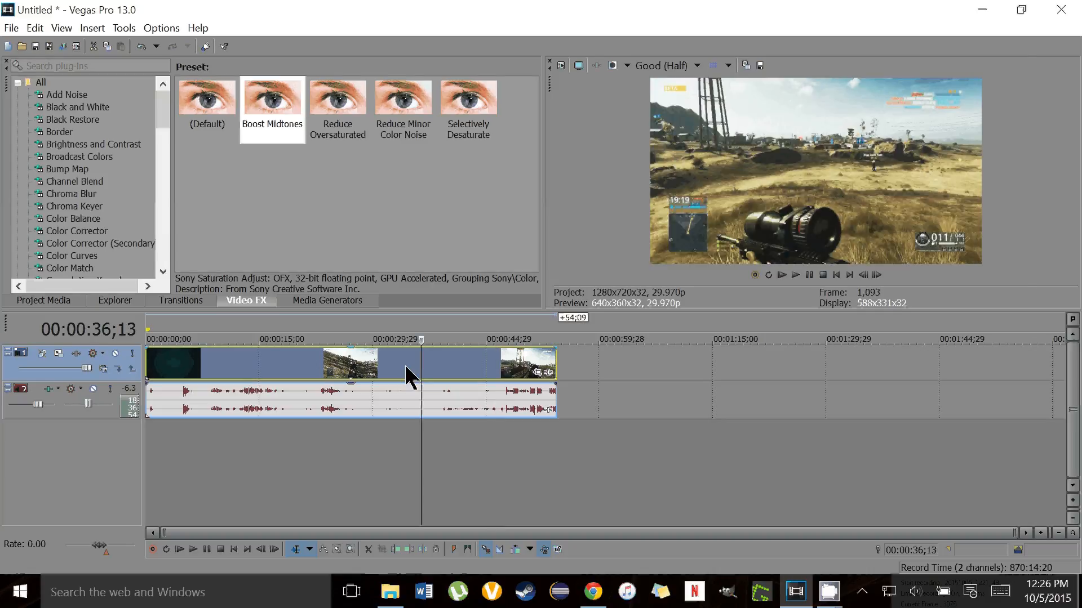
left_click(405, 378)
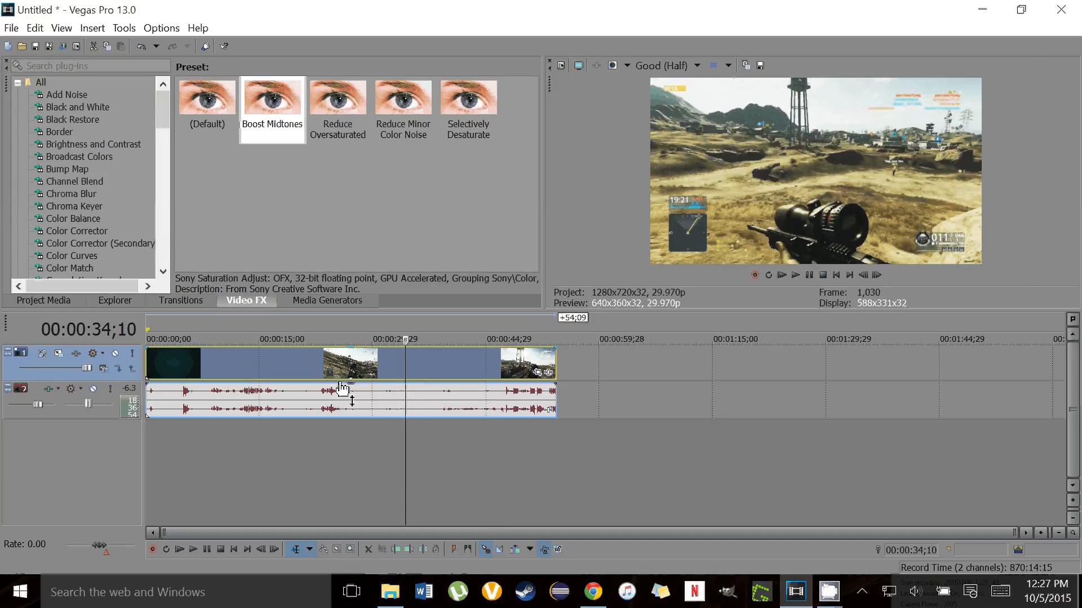
Step: Add a fade-in of 00:00:01;12 to the start of the video event
left_click(156, 365)
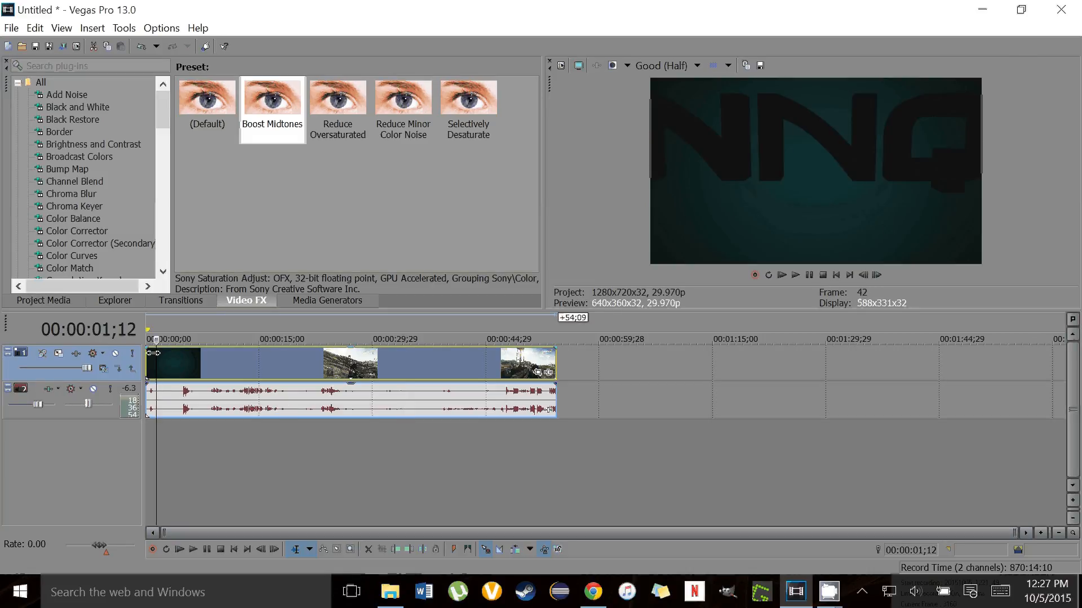
left_click_drag(146, 350, 156, 348)
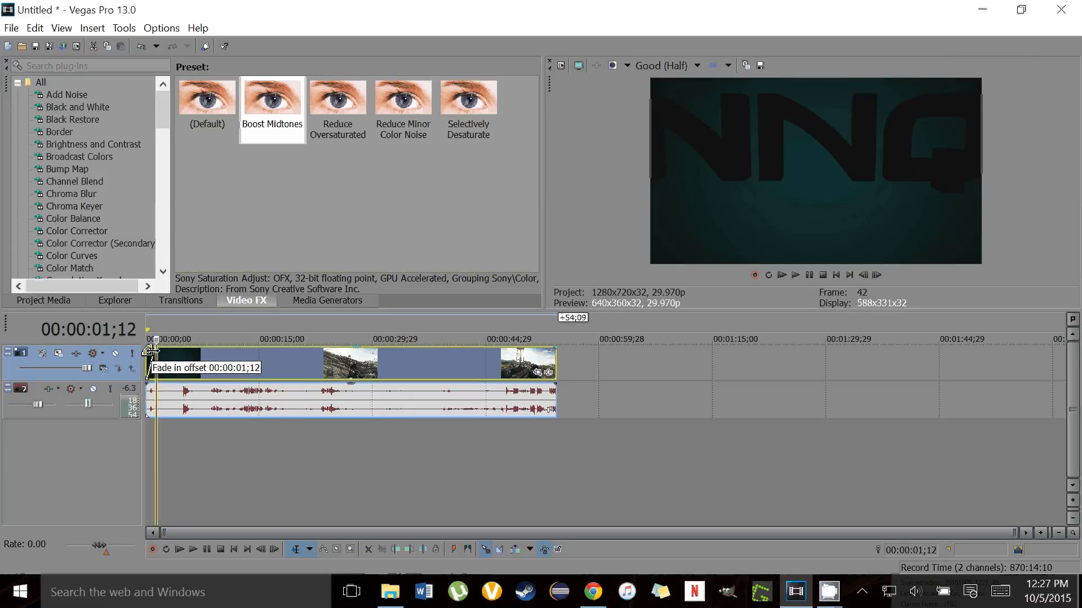
Step: Play the video event from the start to preview its fade-in, and pause playback
left_click(181, 545)
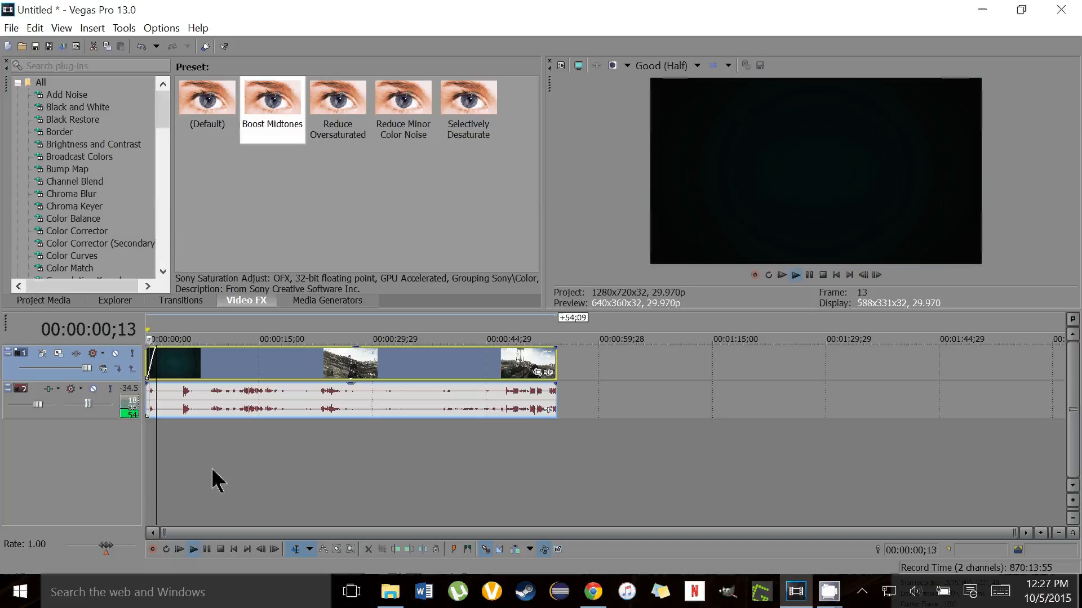
left_click(208, 549)
Step: Try a fade-out on the video event from about 00:00:49;07 to its end, and remove it after previewing
left_click(518, 364)
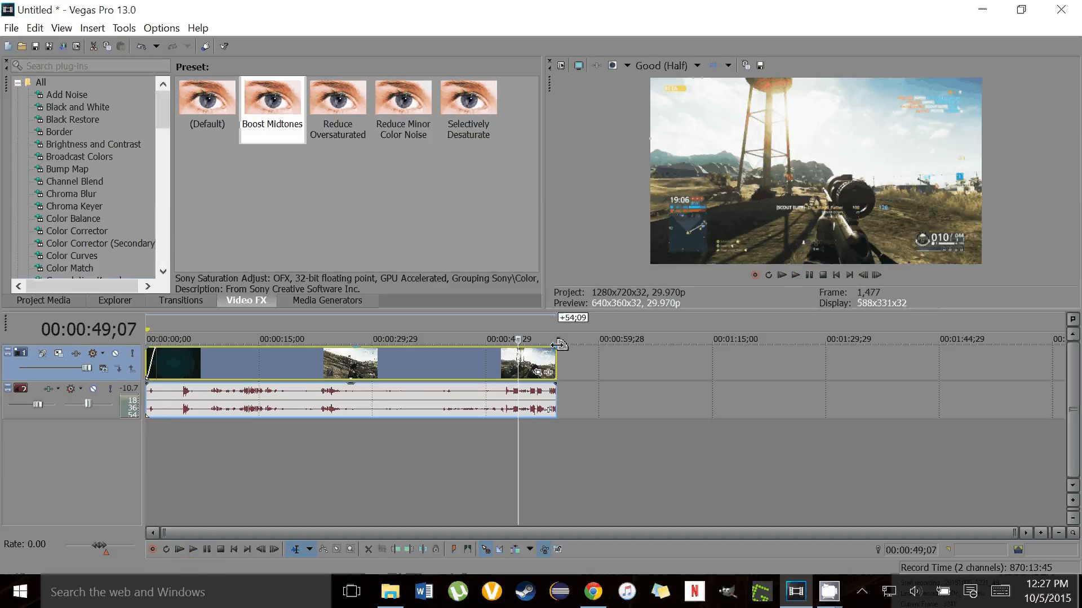
left_click_drag(558, 345, 518, 350)
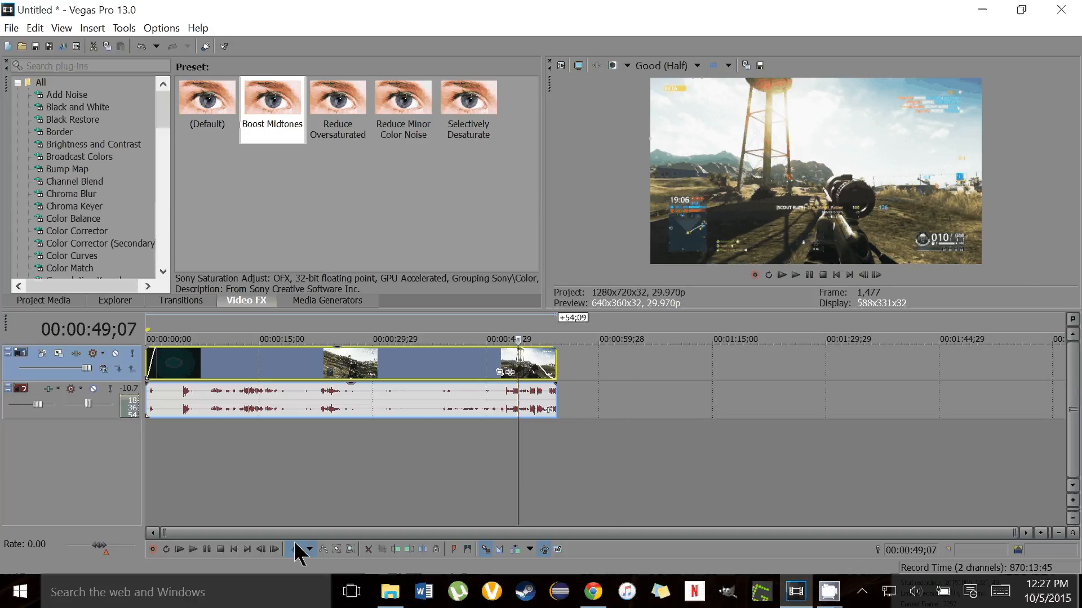
key("space")
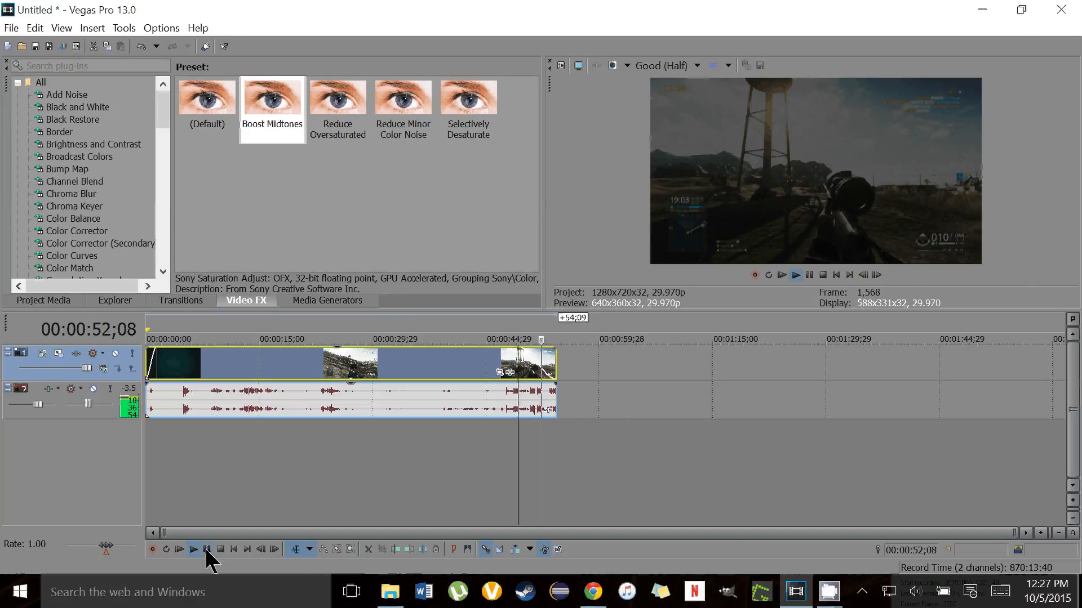
left_click(207, 550)
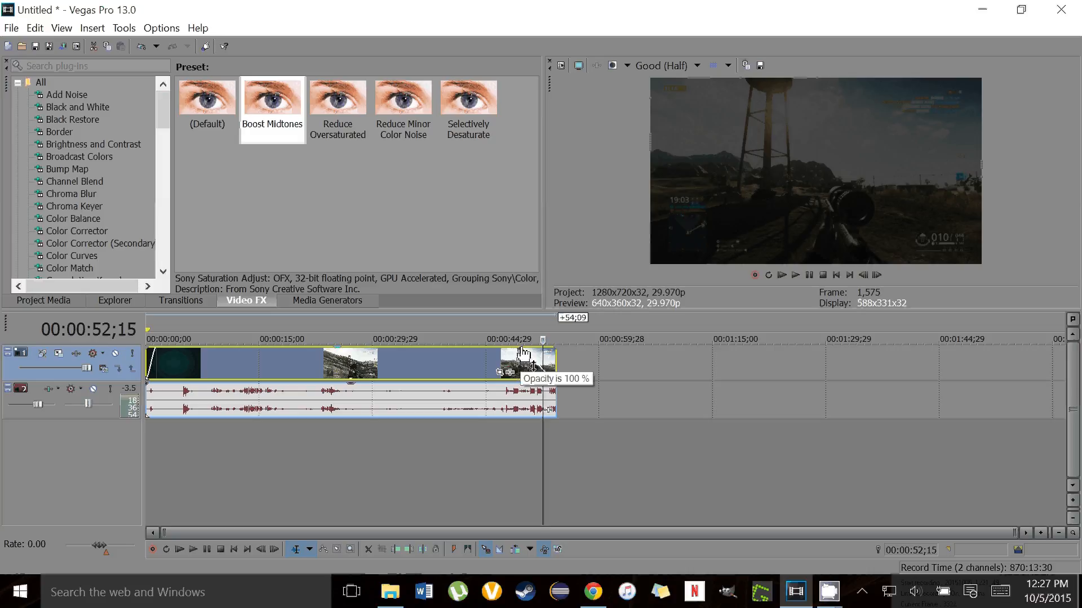
left_click_drag(523, 345, 563, 352)
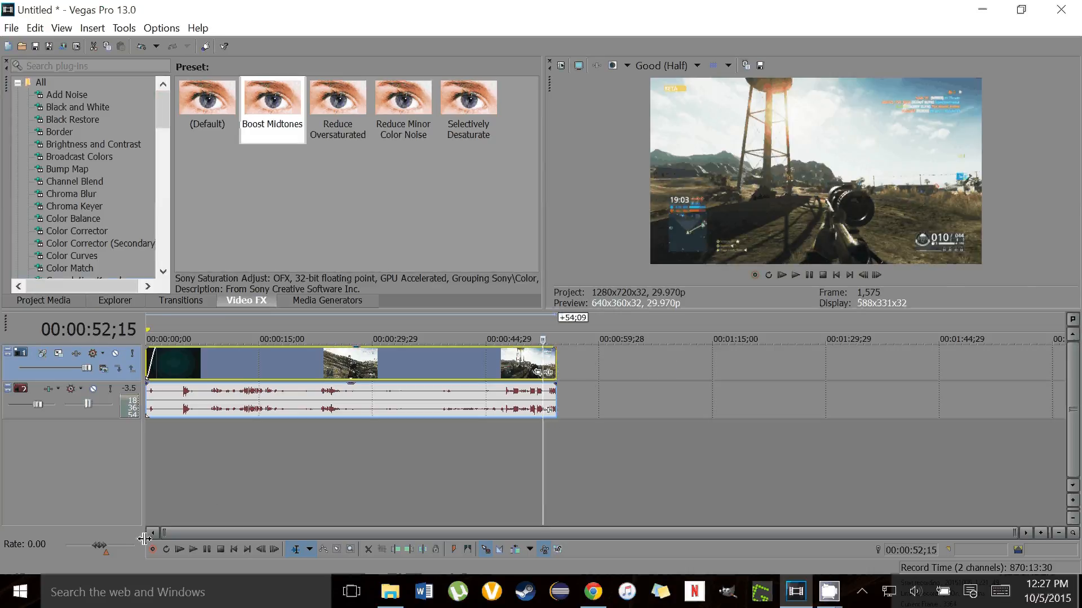
Step: Try the transport controls from 00:00:10;17: go to the start and end, step backward frame by frame, and return to the start
left_click(226, 372)
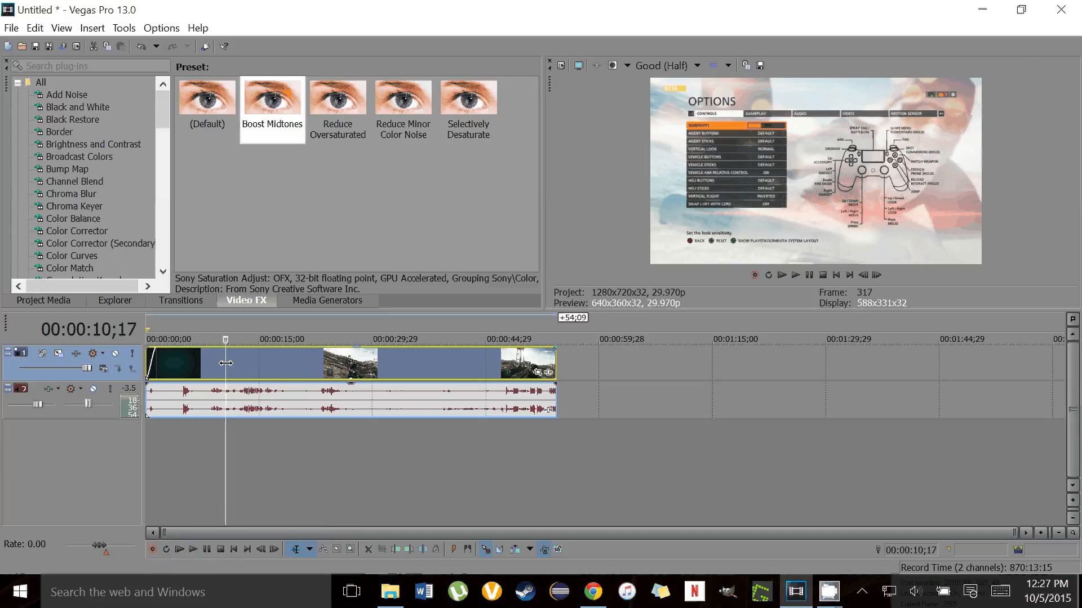
left_click(234, 550)
left_click(247, 550)
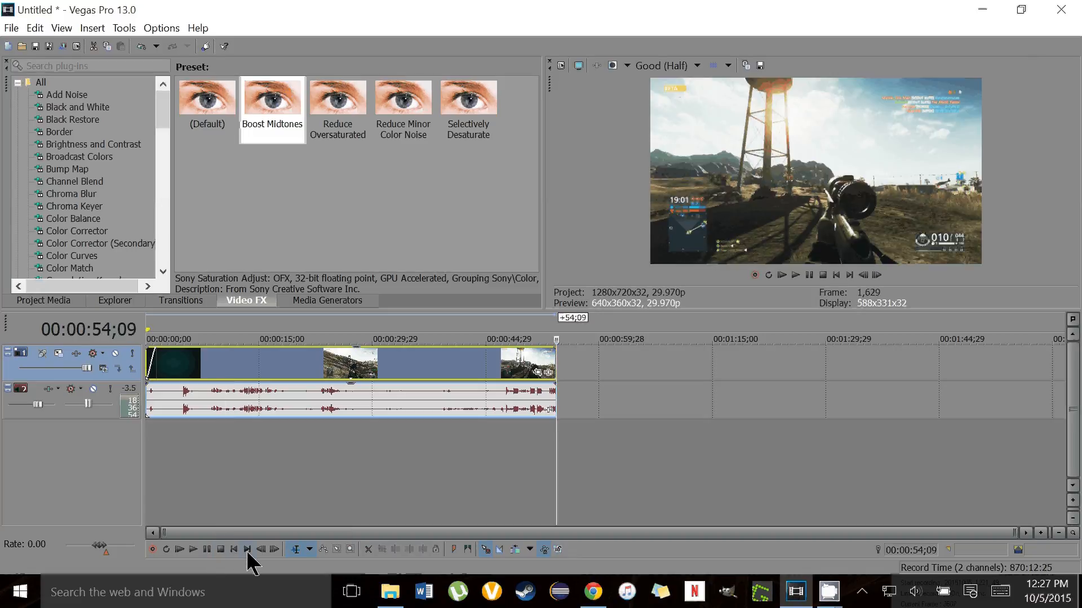
left_click(261, 550)
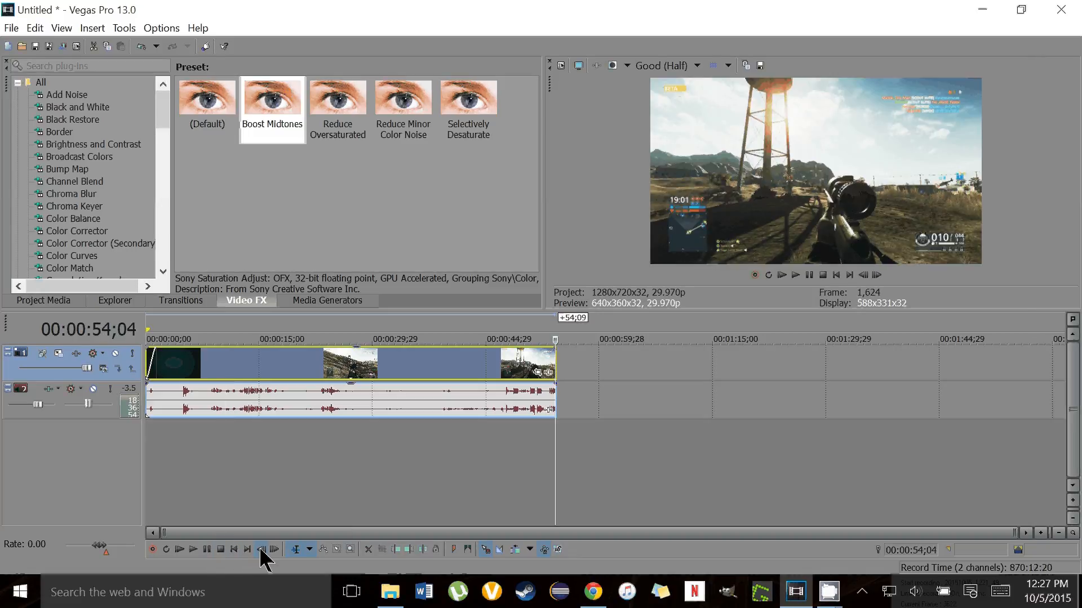
double_click(261, 550)
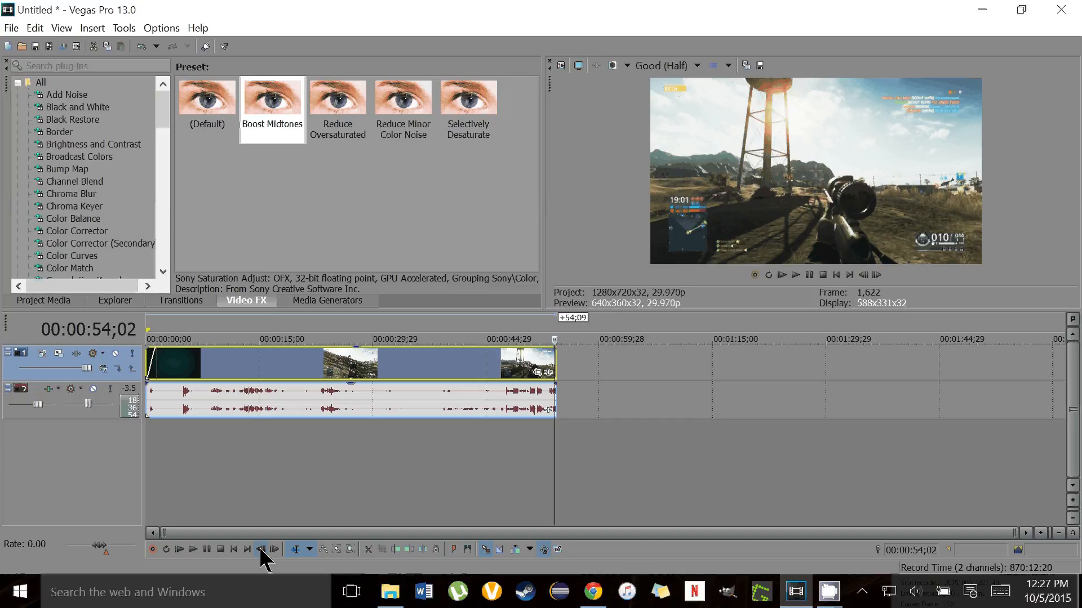
triple_click(863, 275)
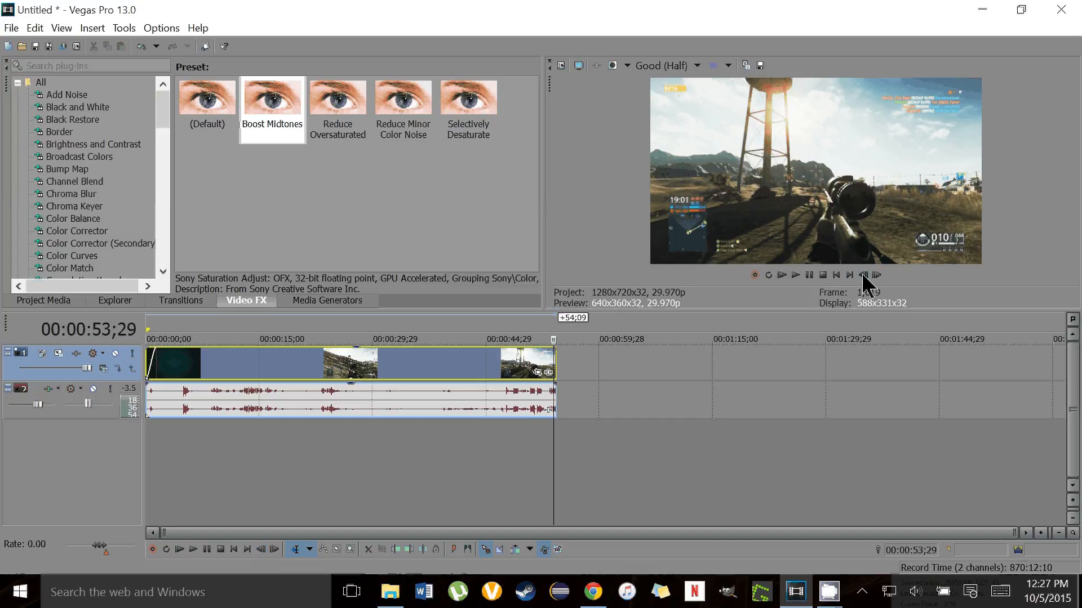
double_click(863, 275)
double_click(260, 550)
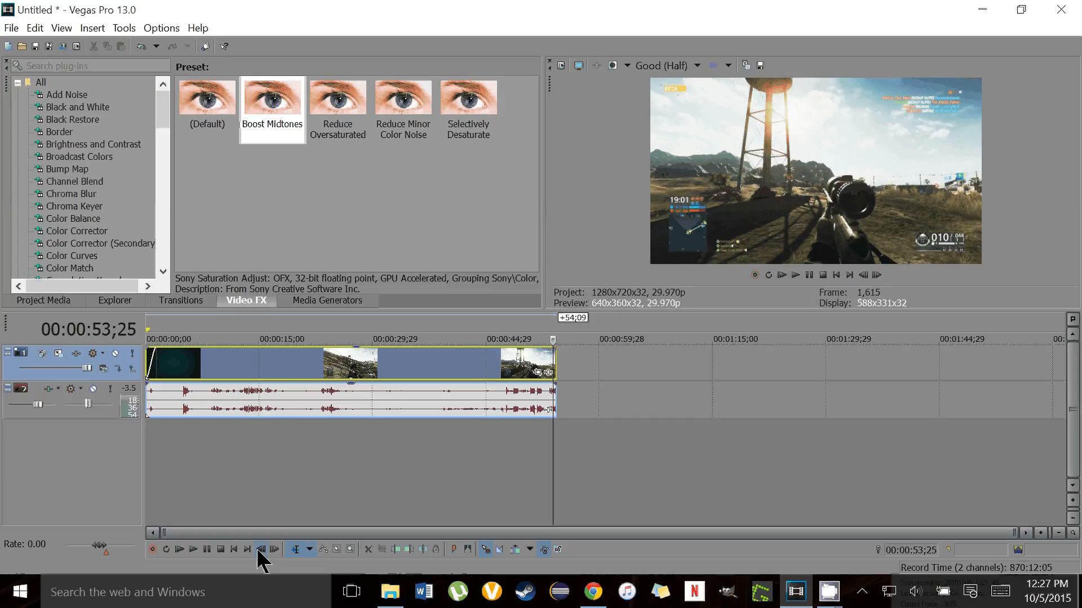
double_click(261, 550)
left_click(234, 550)
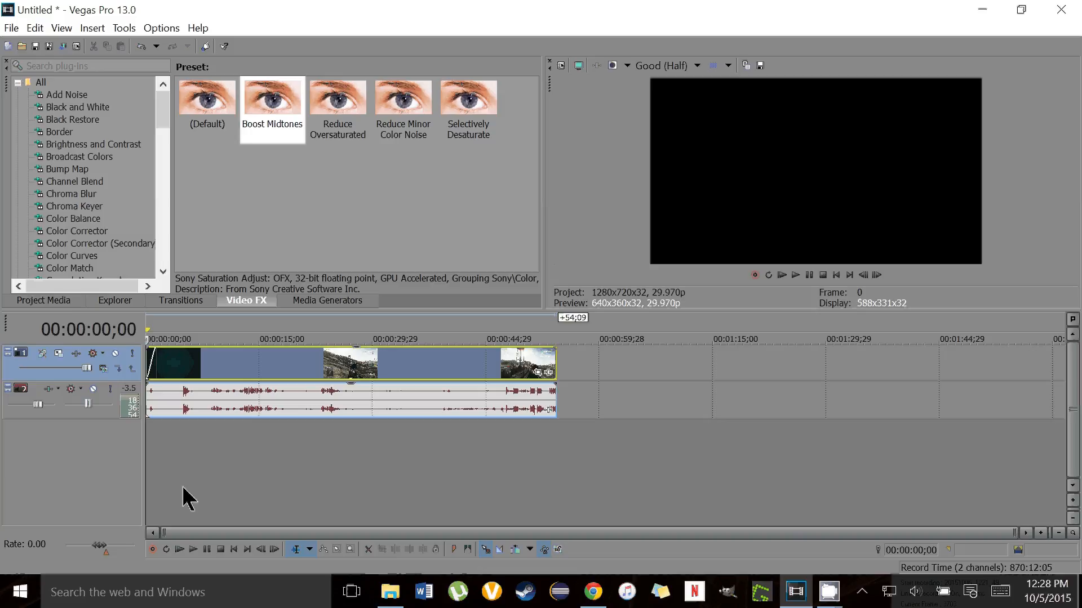
Step: Find the sniper scope shot near the end of the clip and insert a marker at 00:00:47;24
left_click(217, 373)
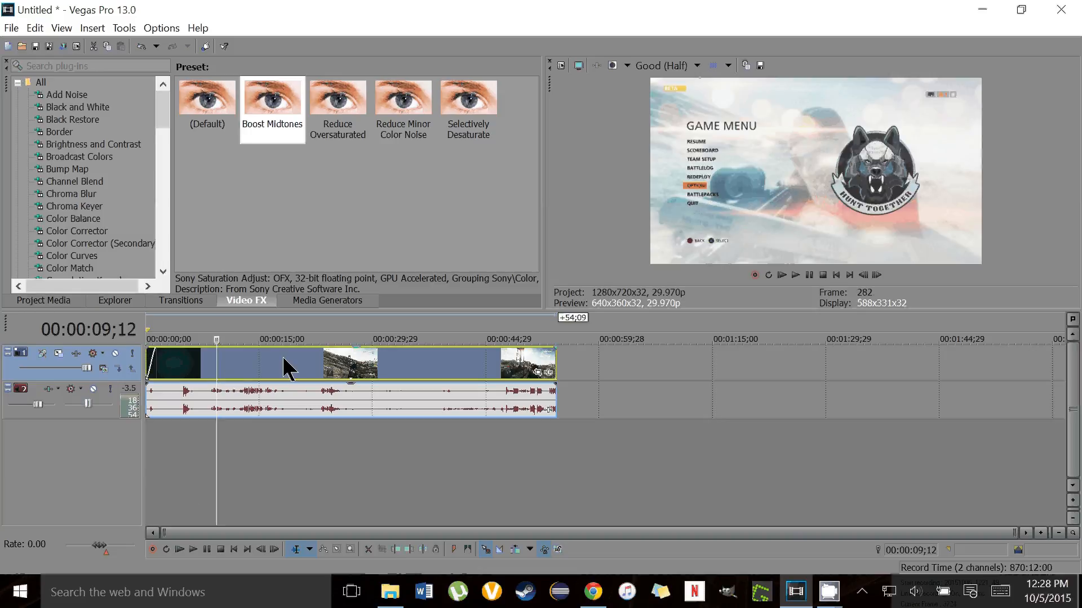
left_click(343, 364)
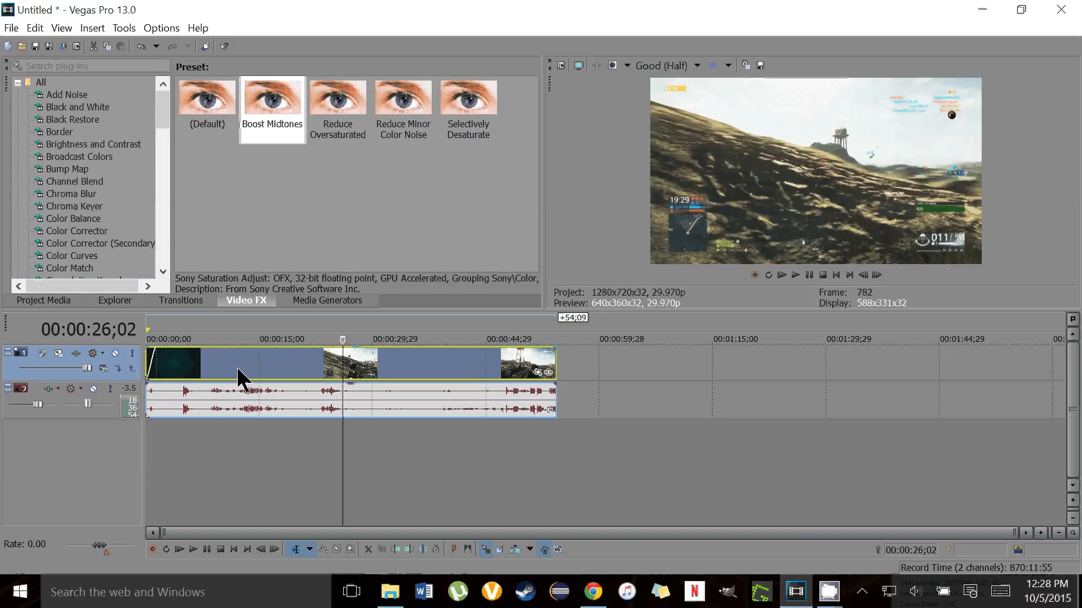
left_click(218, 365)
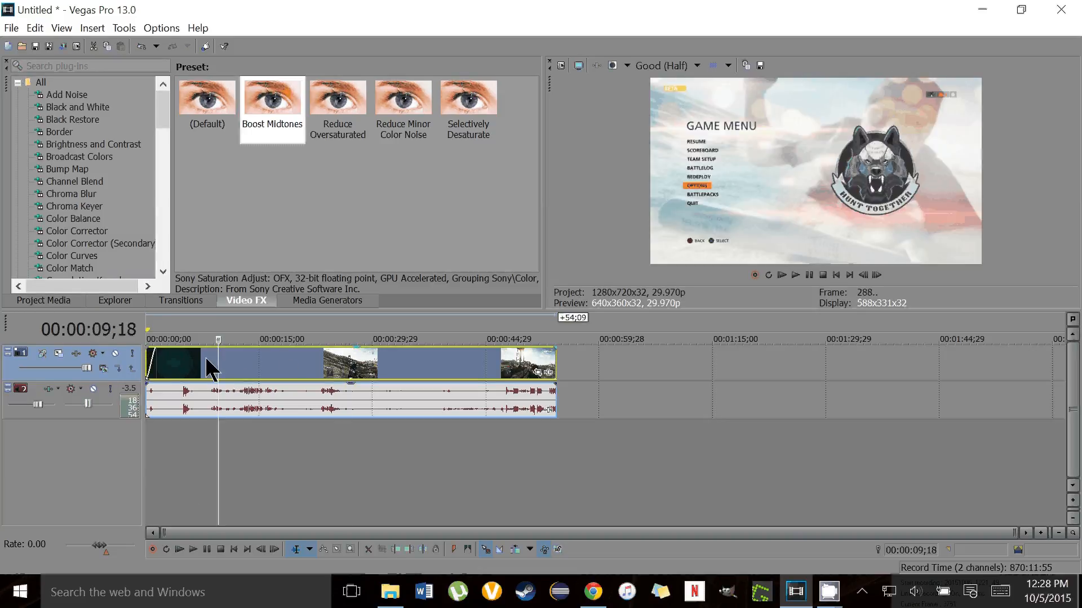
left_click(506, 367)
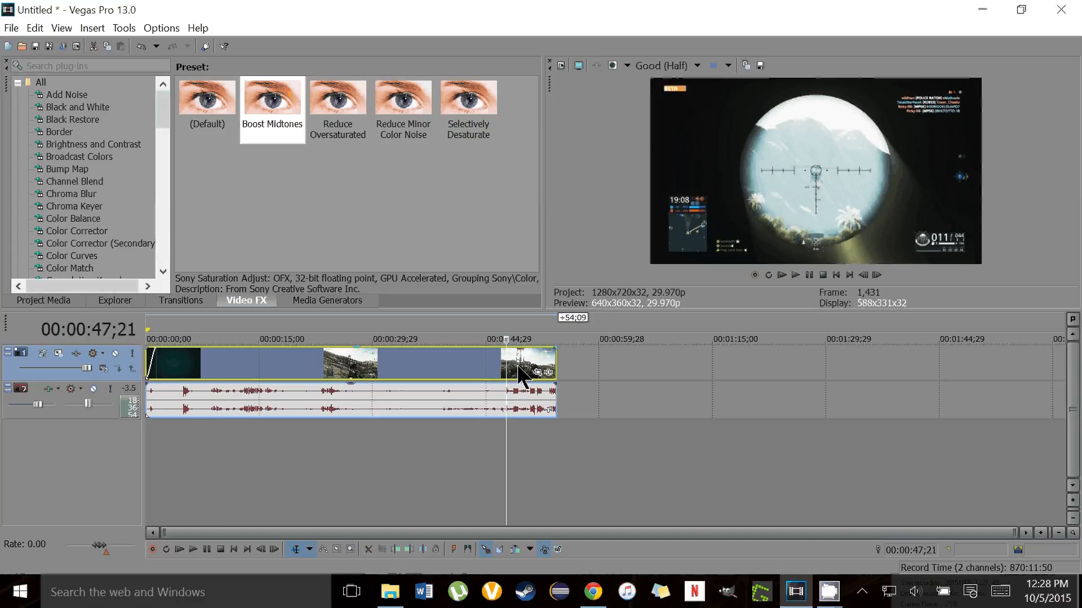
left_click(518, 367)
left_click(506, 369)
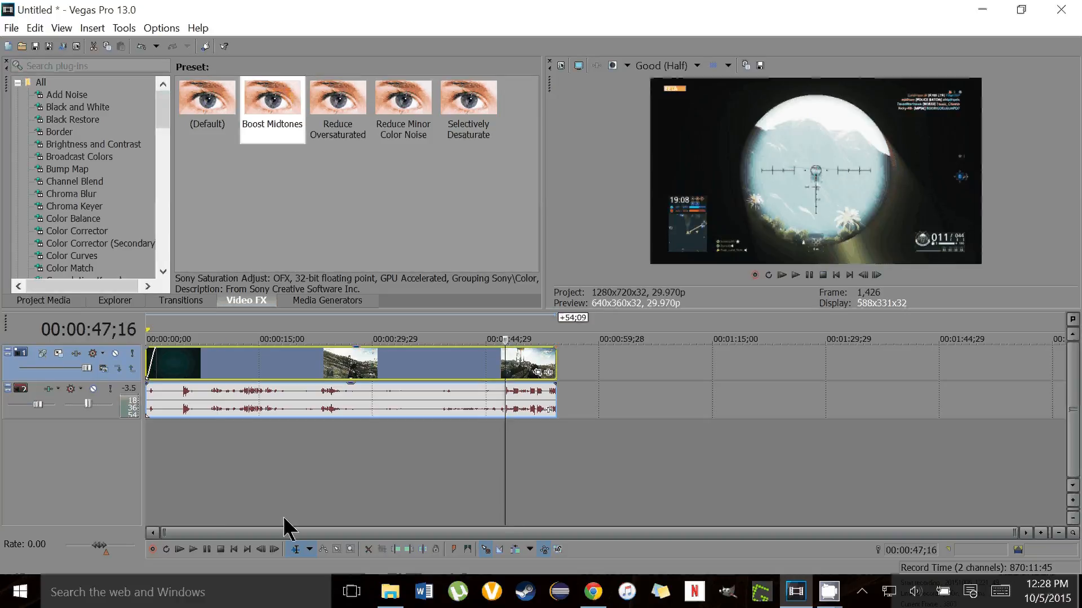
left_click(208, 549)
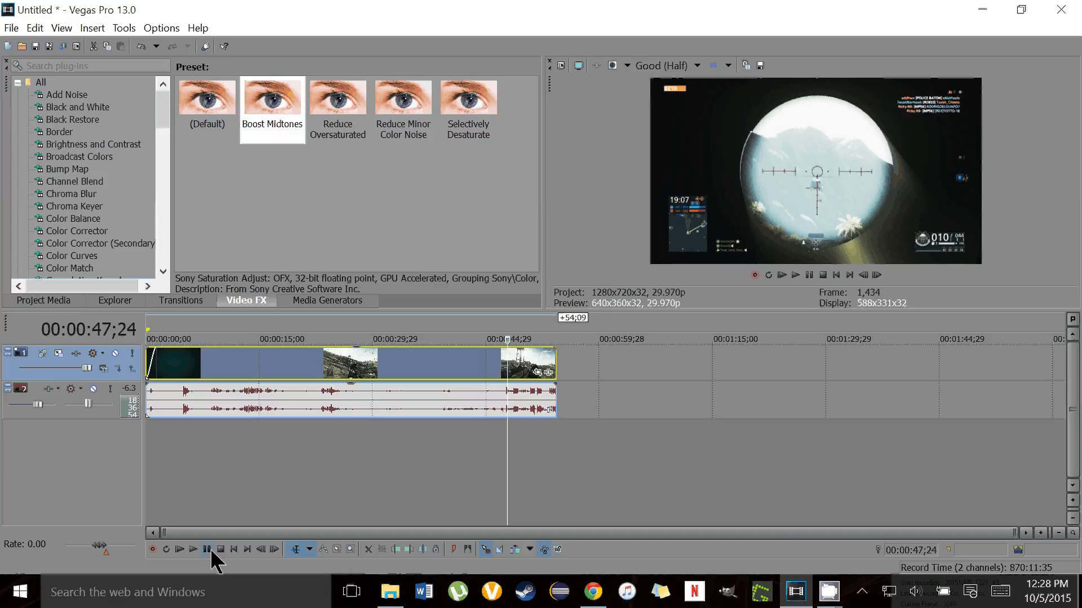
key("m")
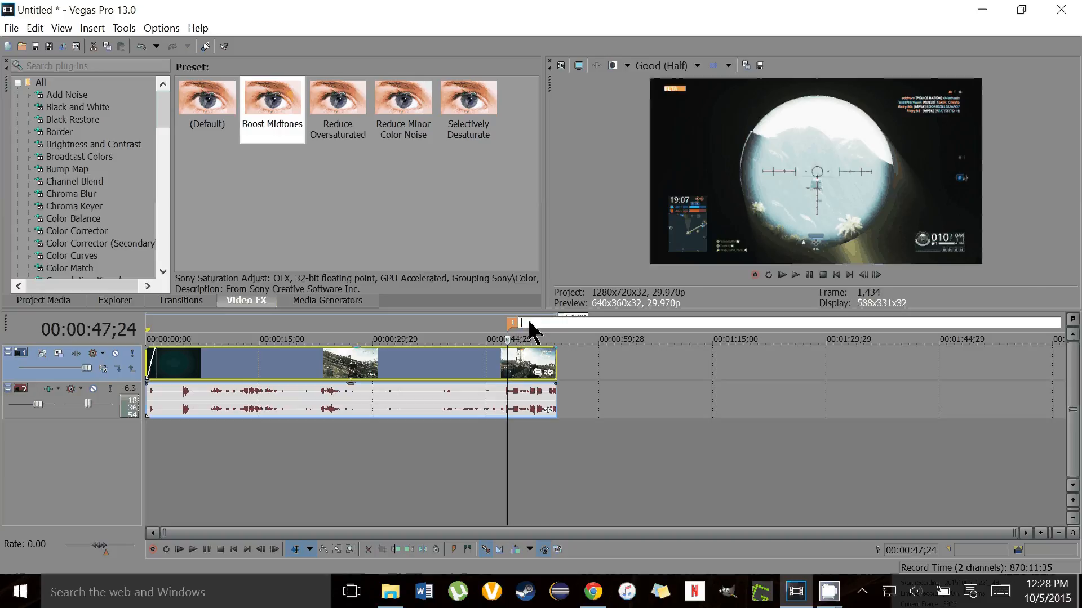
Step: Place the playhead earlier in the clip and jump back to marker 1
left_click(436, 359)
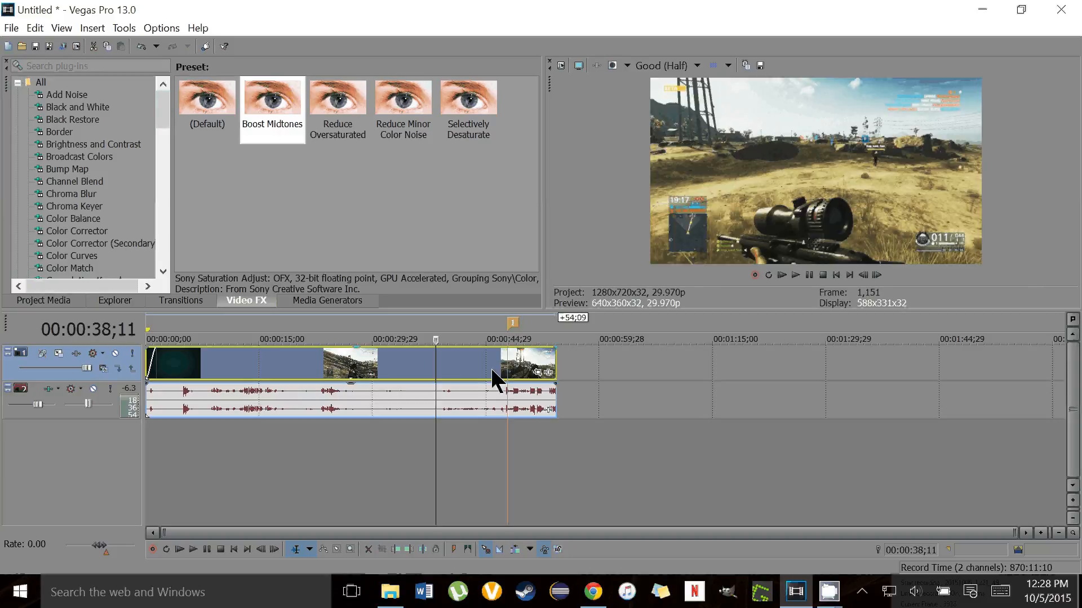
left_click(481, 368)
key("1")
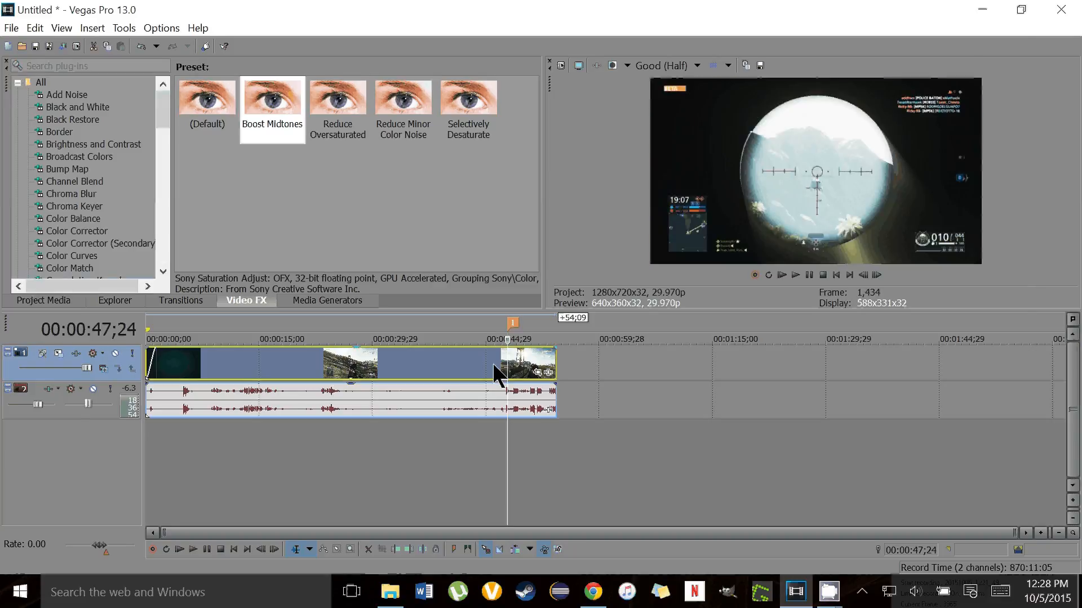
Step: Split the video and audio events at 00:00:08;15, where the intro gives way to the game menu
left_click(488, 367)
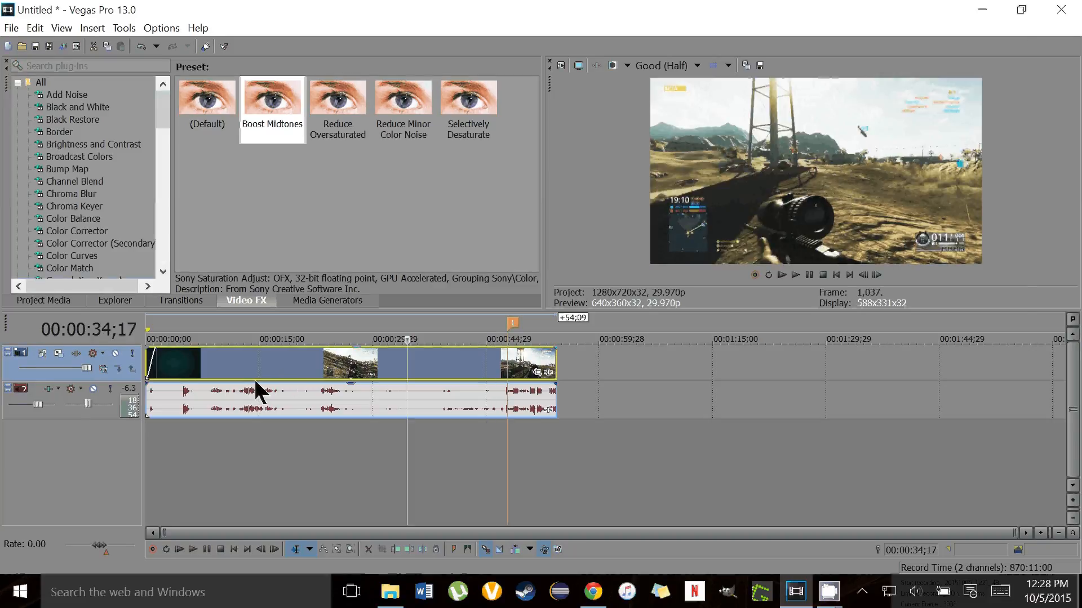
left_click(277, 372)
left_click(214, 368)
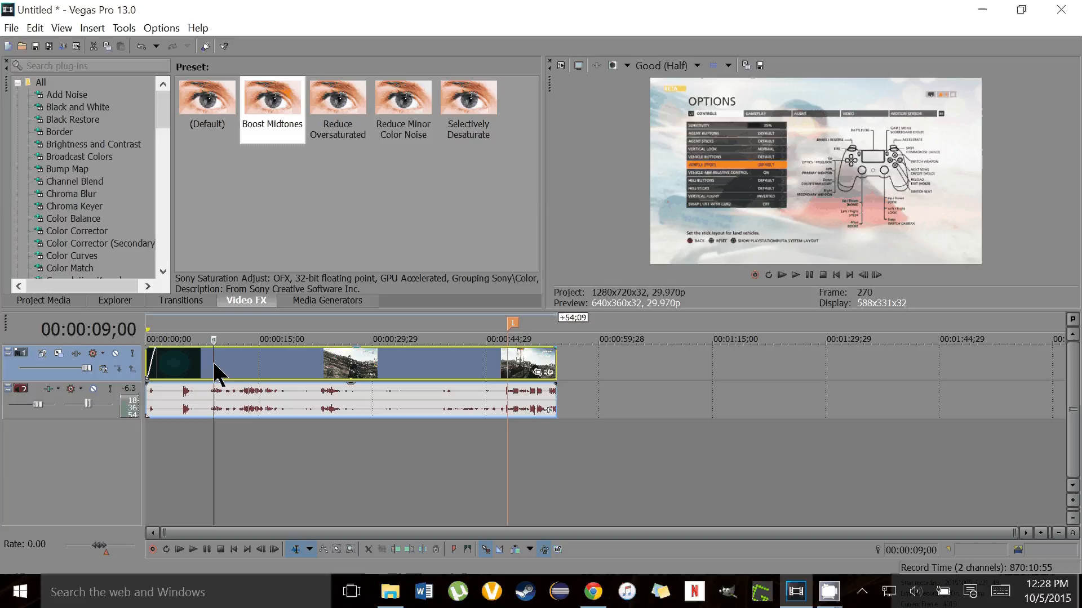
left_click(200, 376)
left_click(210, 376)
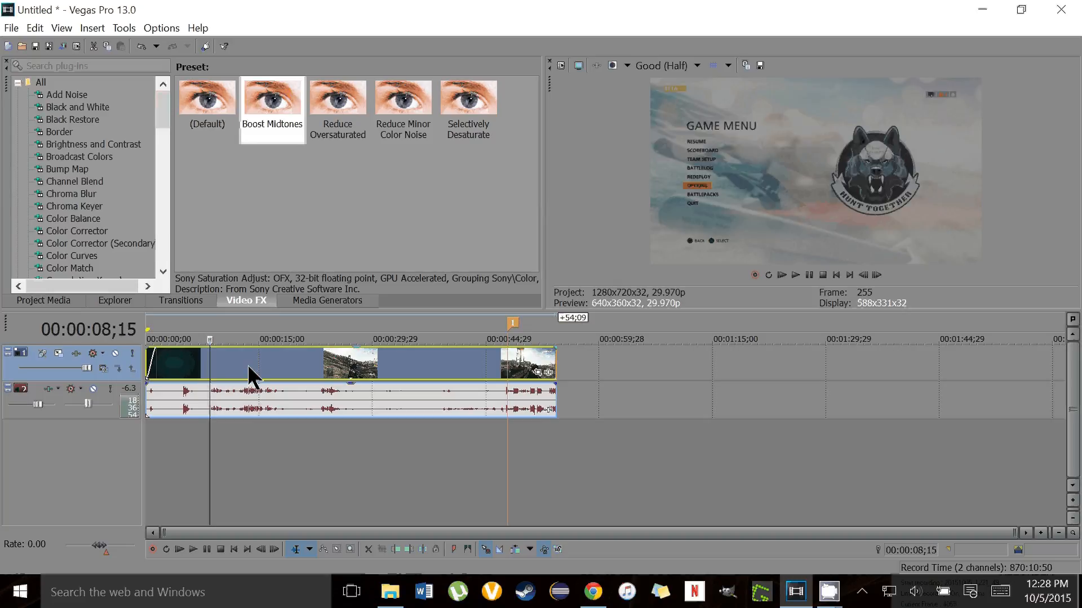
key("s")
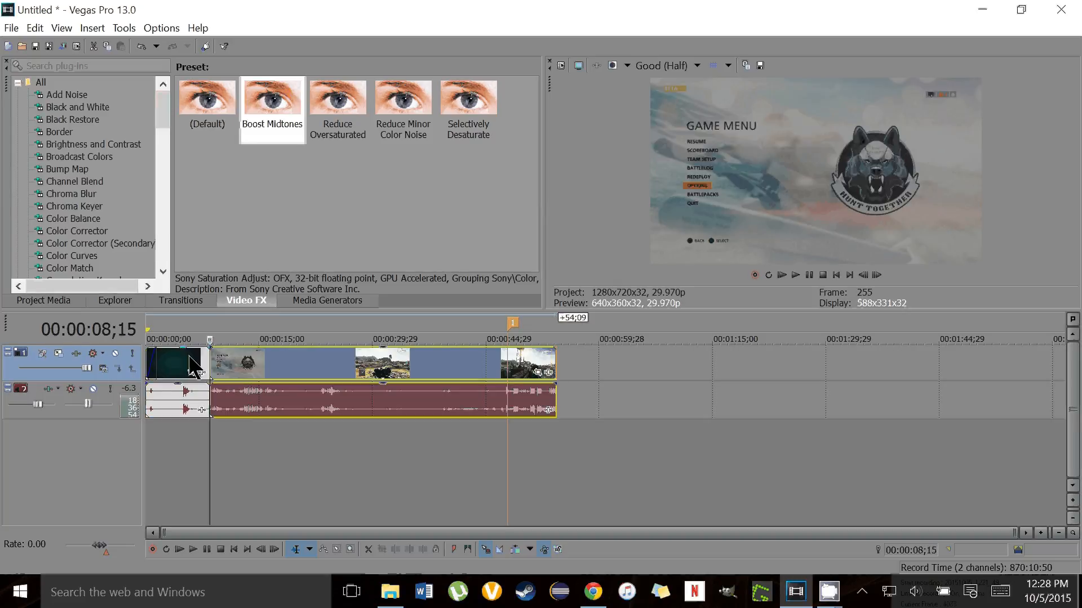
Step: Select the intro segment and the gameplay segment in turn to check the split, ending at 00:00:15;06
left_click(190, 363)
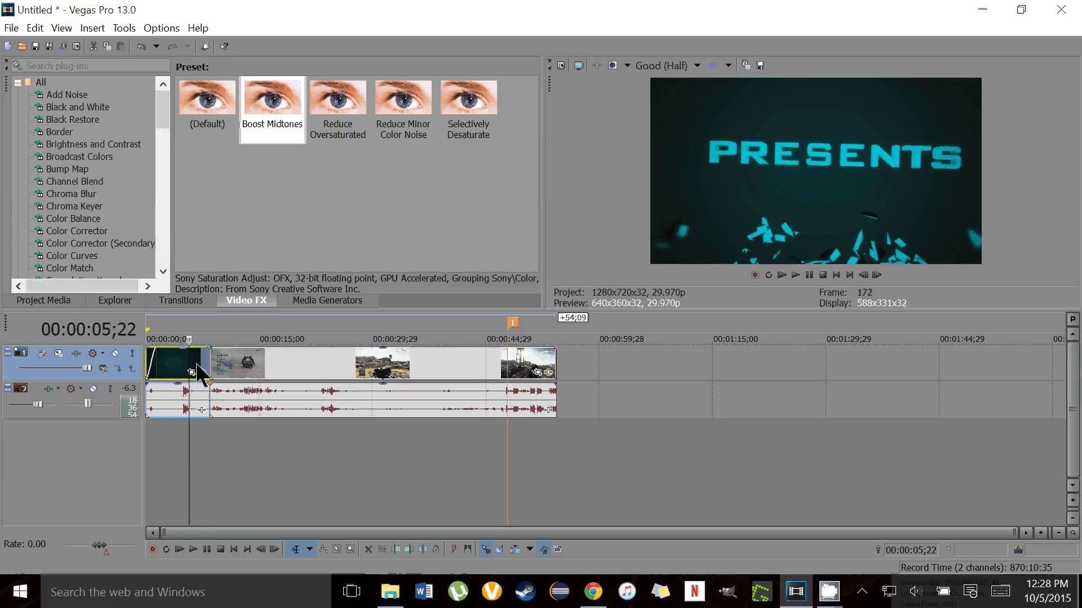
left_click(234, 365)
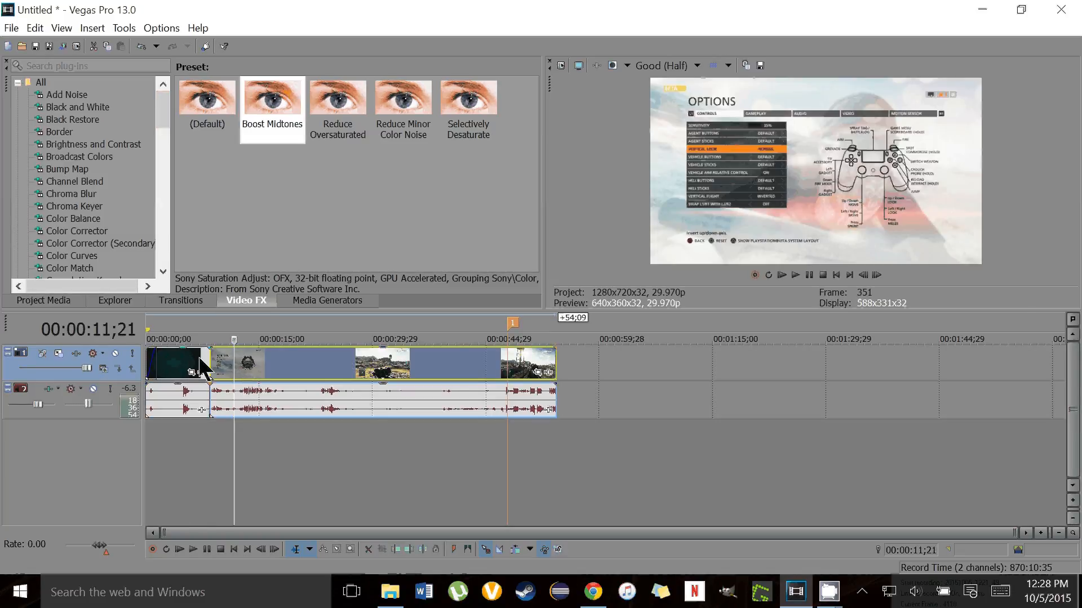
left_click(200, 366)
left_click(260, 360)
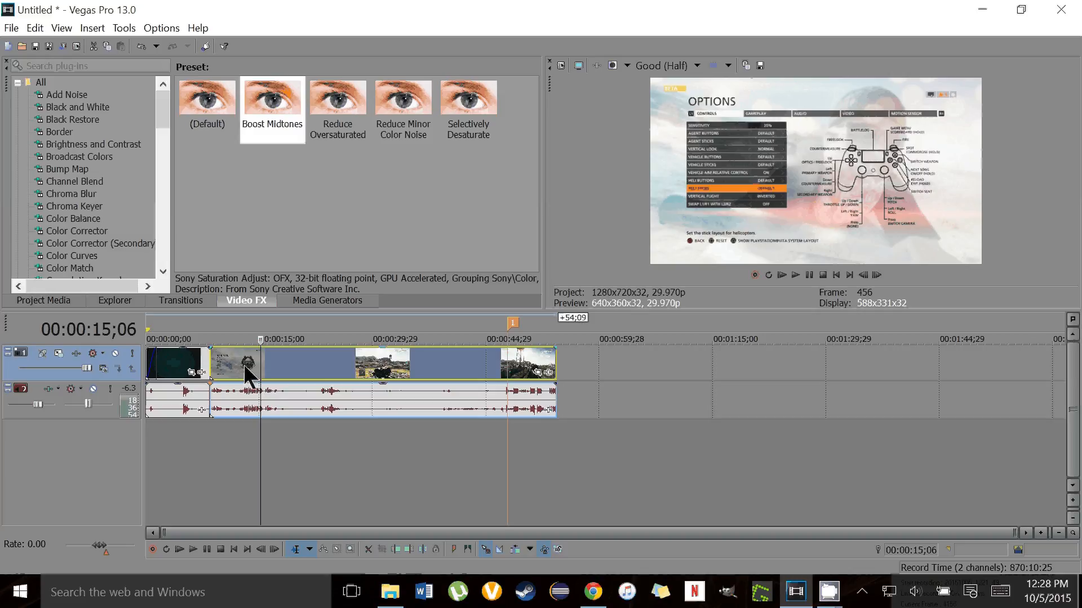
Step: Find where the game menu gives way to gameplay and split the video and audio events at 00:00:24;29
left_click(324, 373)
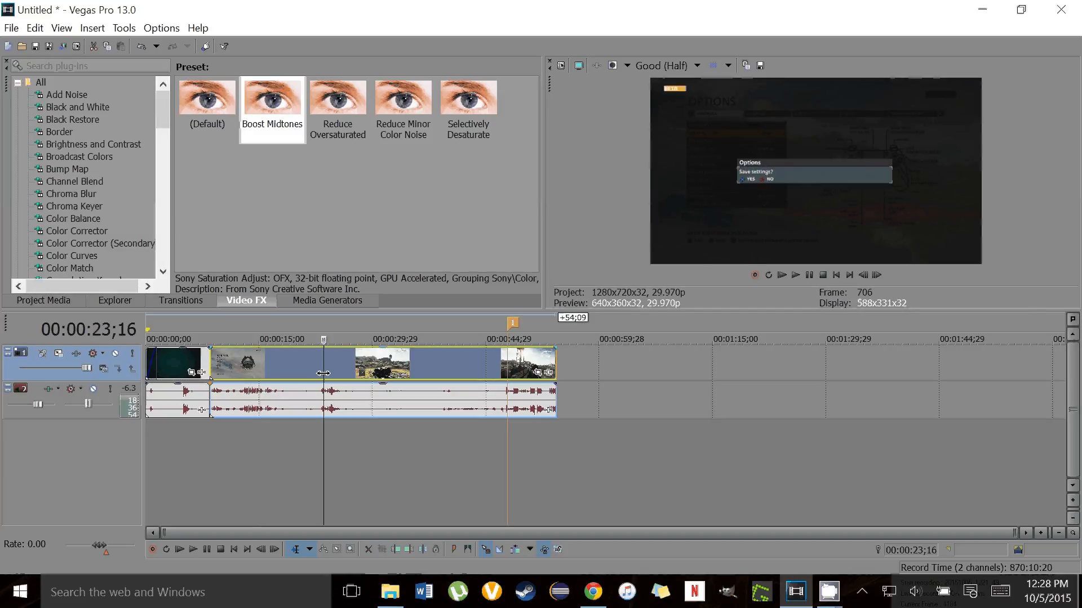
left_click(344, 371)
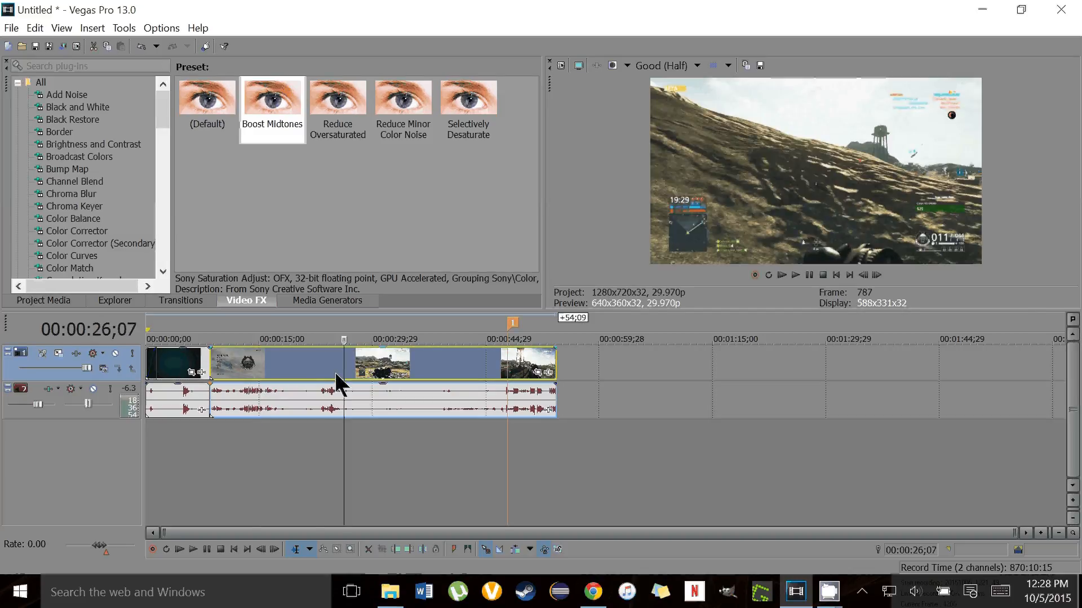
left_click(335, 372)
left_click(350, 371)
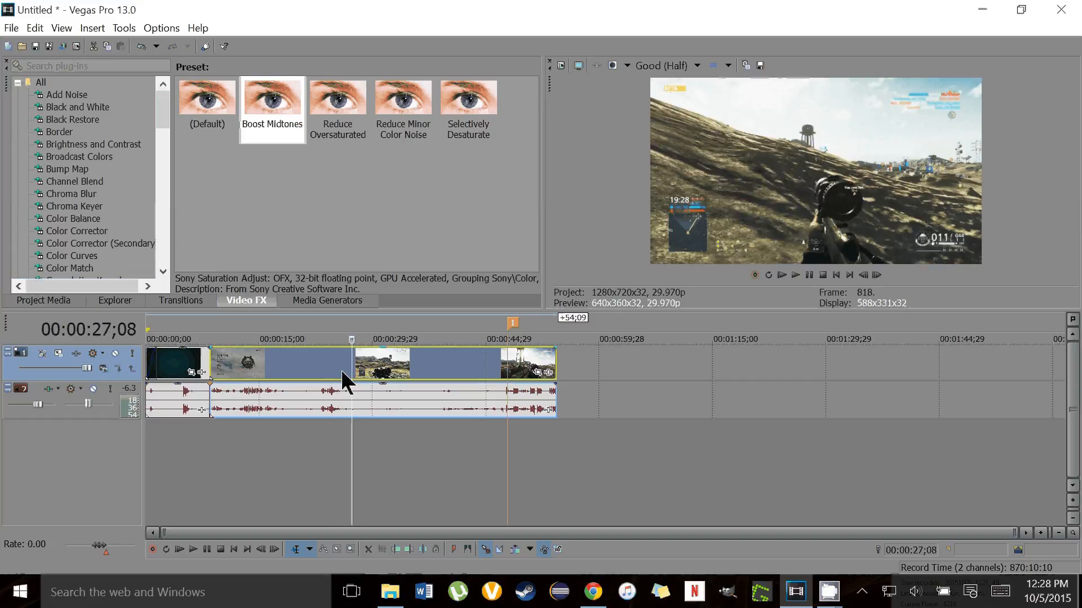
left_click(341, 369)
left_click(338, 368)
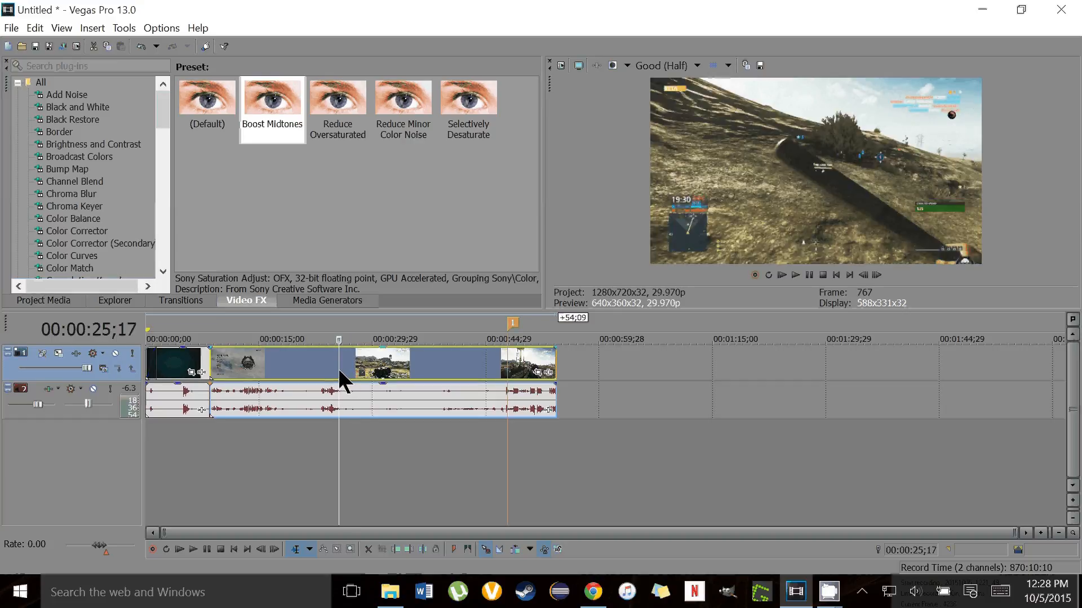
left_click(334, 369)
left_click(329, 372)
left_click(332, 370)
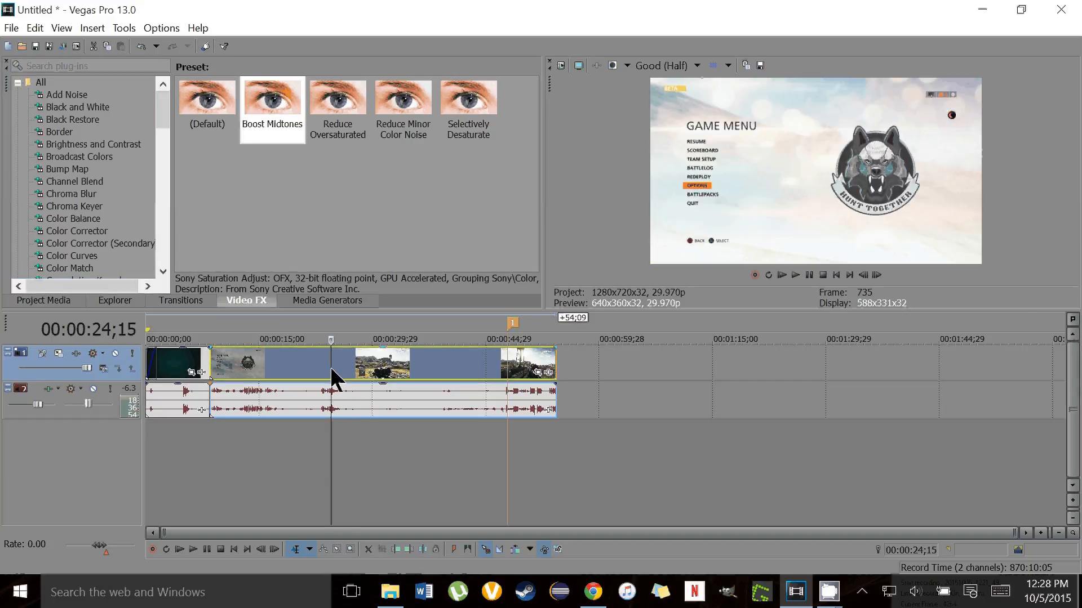
left_click(335, 371)
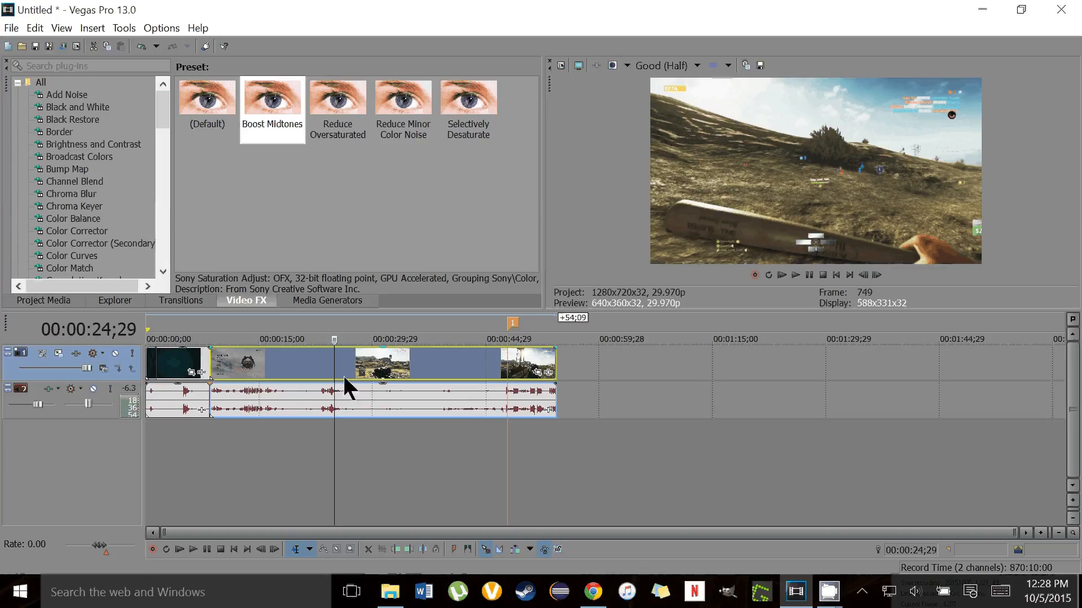
key("s")
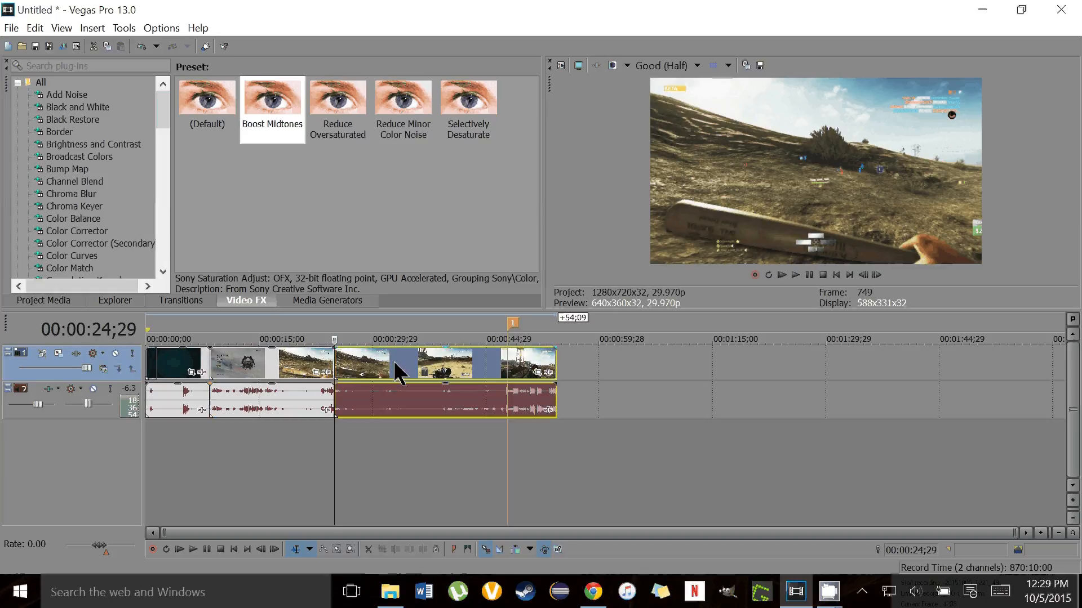
Step: Move the gameplay segment after the split 21;25 later on the timeline, leaving a gap behind the menu segment
left_click(386, 367)
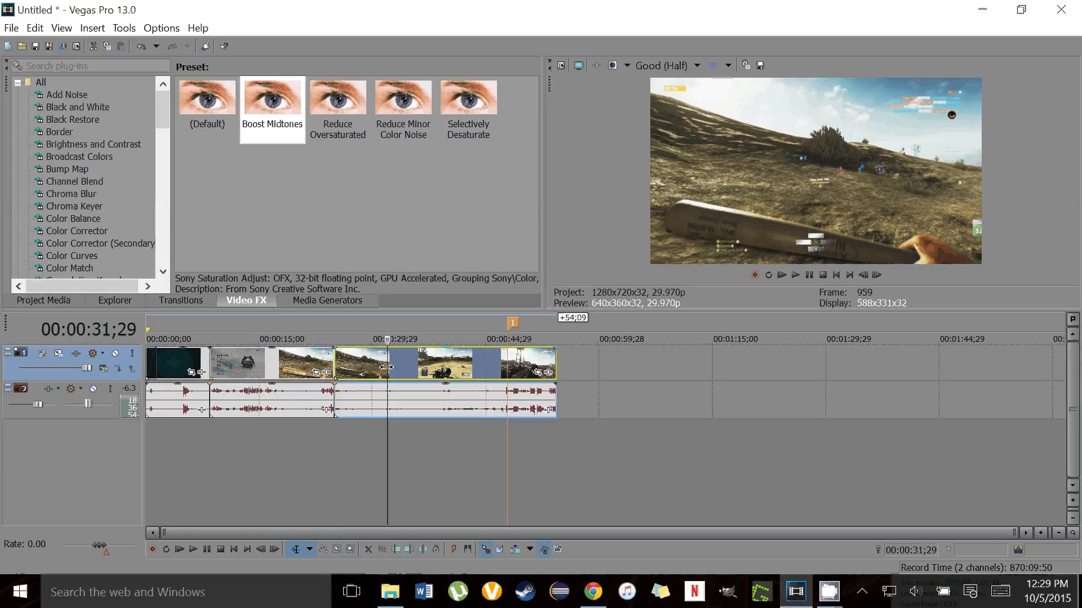
left_click_drag(407, 369, 572, 370)
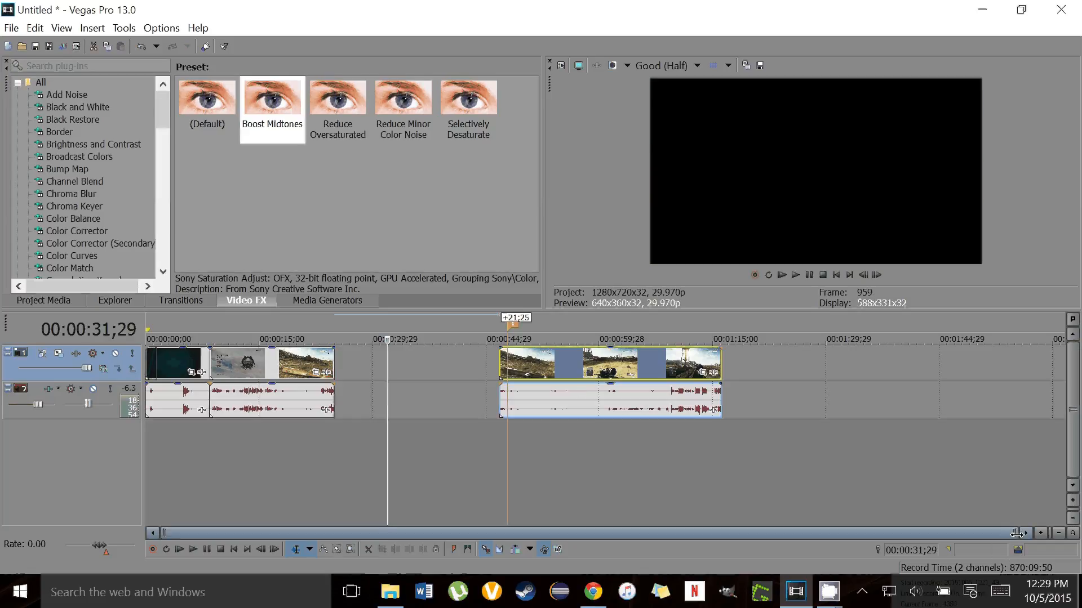
Step: Place the playhead at 00:00:16;12 in the menu segment and time-compress the segment to end there
left_click_drag(1017, 533, 422, 515)
left_click_drag(254, 534, 279, 516)
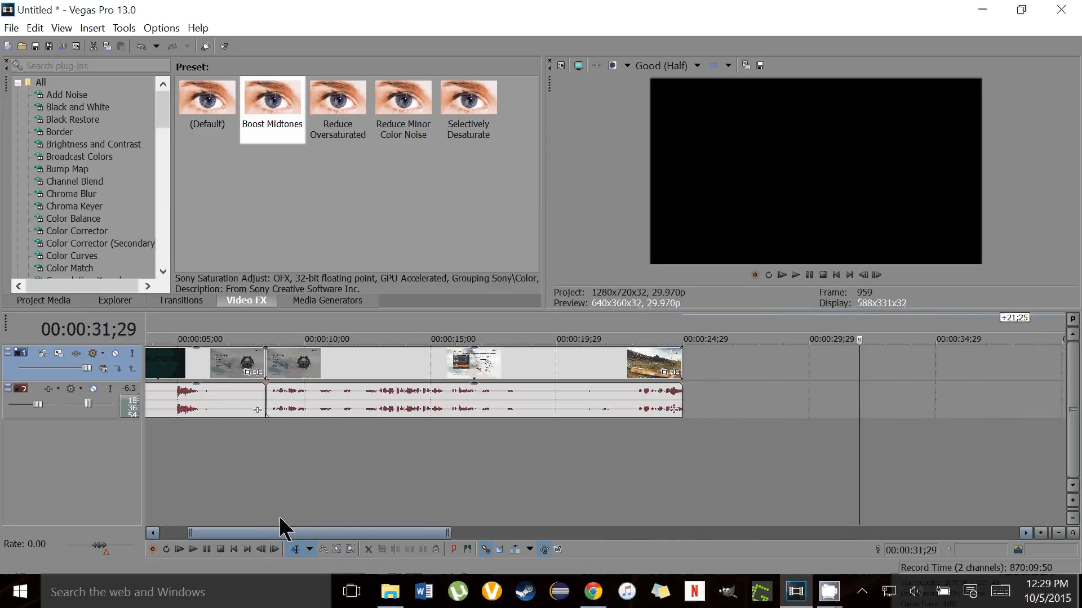
left_click(536, 372)
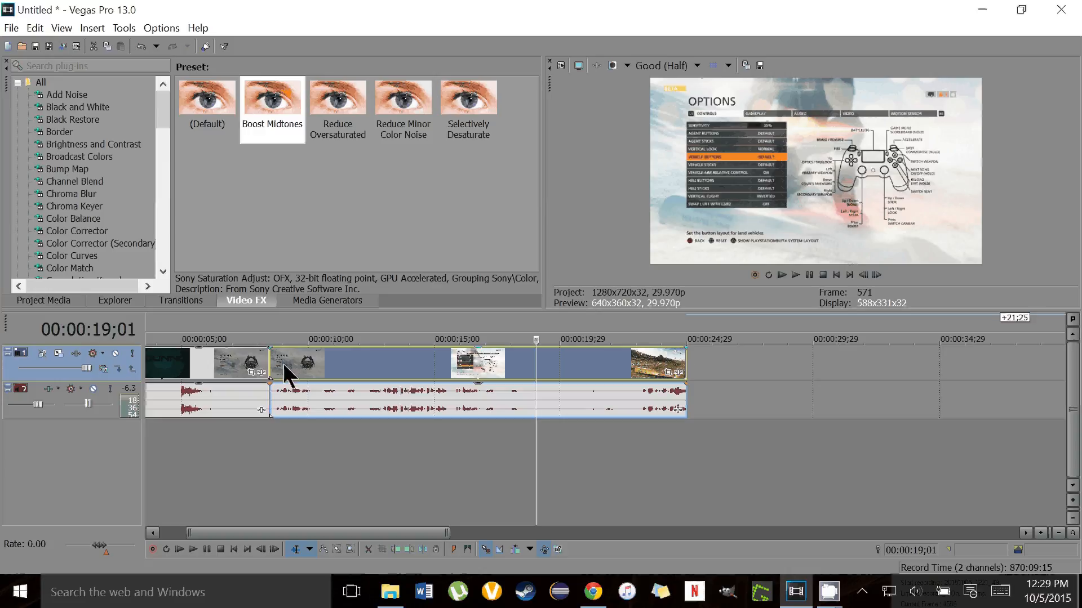
left_click(304, 372)
left_click(469, 369)
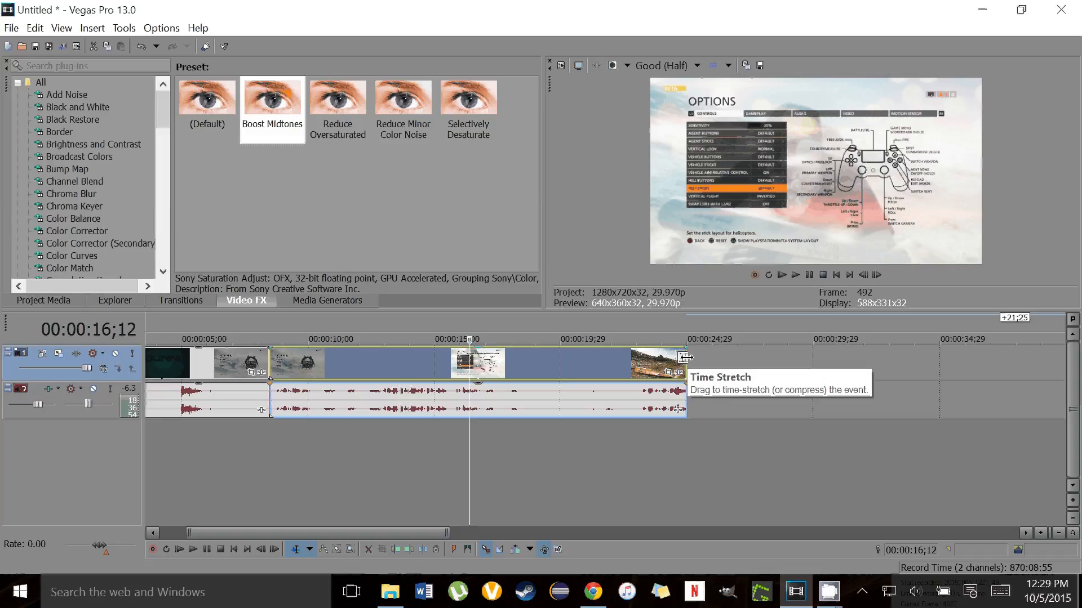
mouse_move(686, 358)
left_mouse_down()
mouse_move(369, 366)
mouse_move(471, 372)
left_mouse_up()
Step: Move the gameplay segment back against the compressed menu segment at 00:00:16;12 and delete marker 1
left_click_drag(447, 533, 790, 531)
left_click_drag(725, 379, 413, 384)
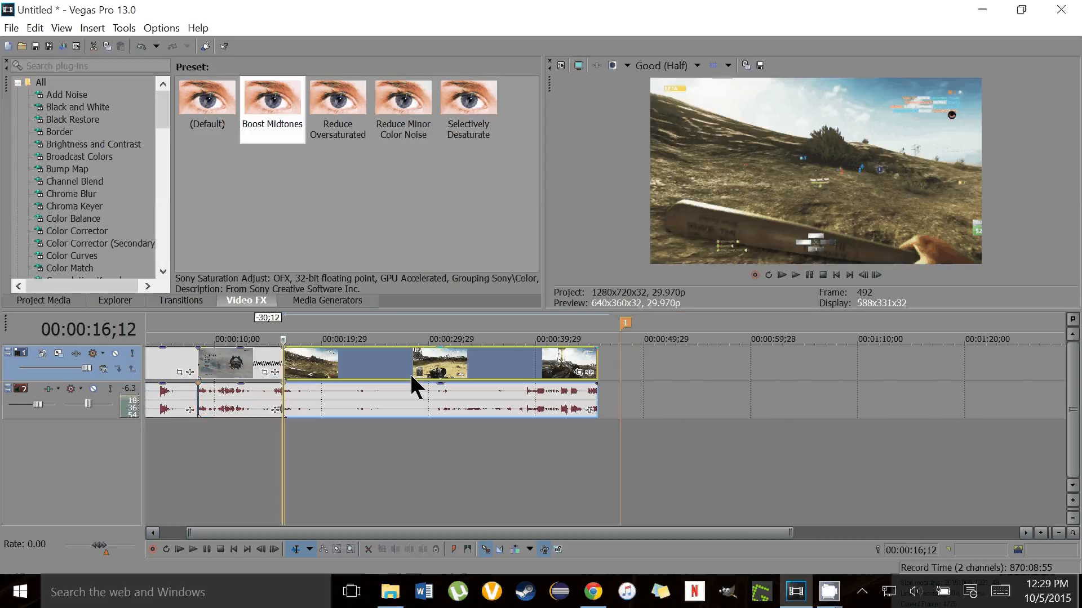
right_click(626, 325)
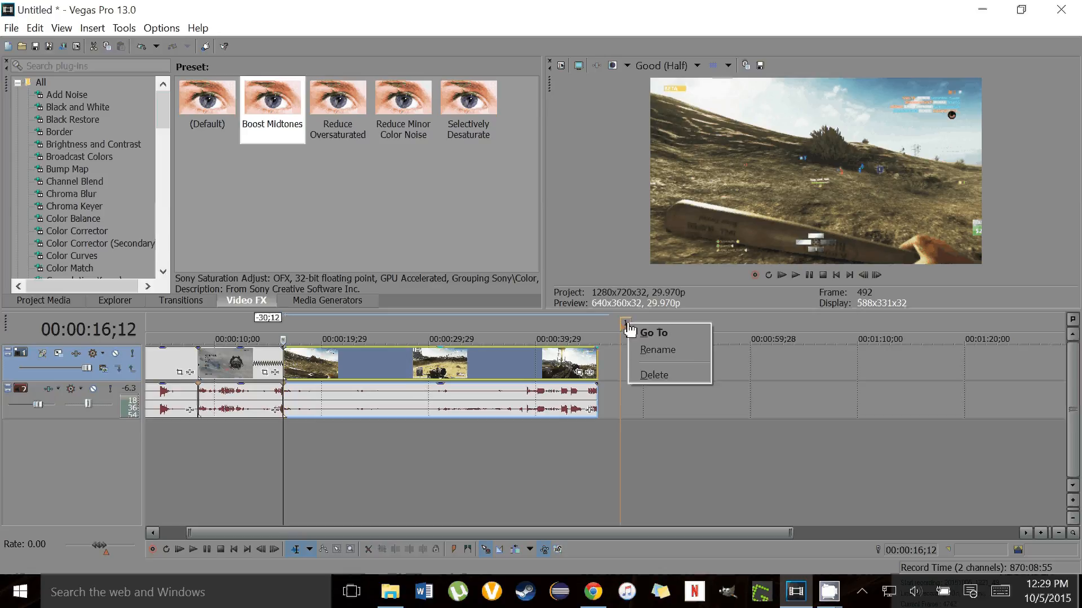
left_click(653, 374)
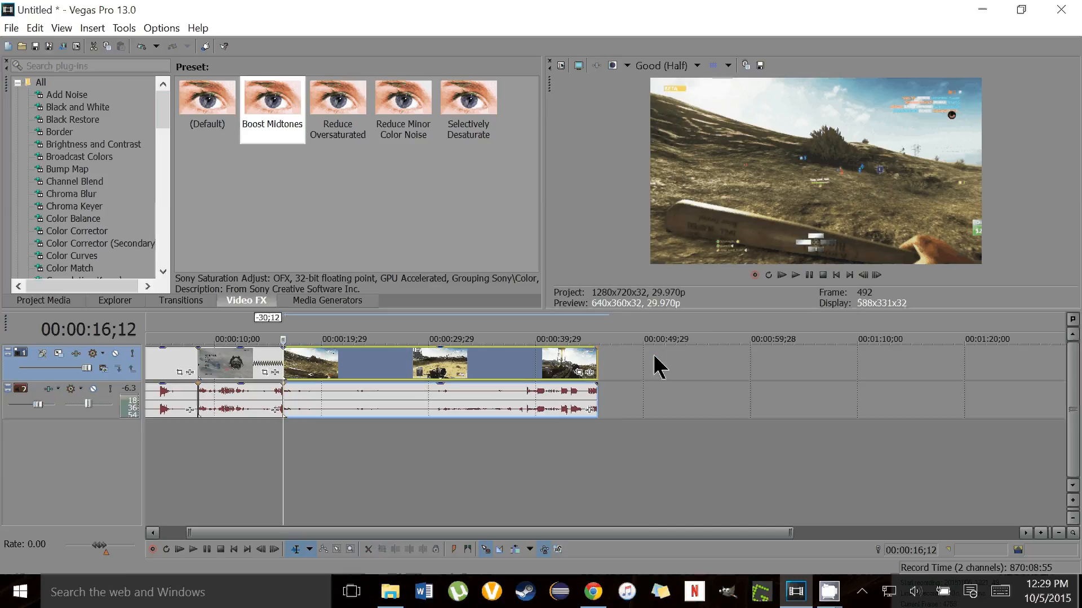
Step: Play back the sped-up menu section from 00:00:07;22 into the gameplay and pause at 00:00:17;28
left_click(364, 361)
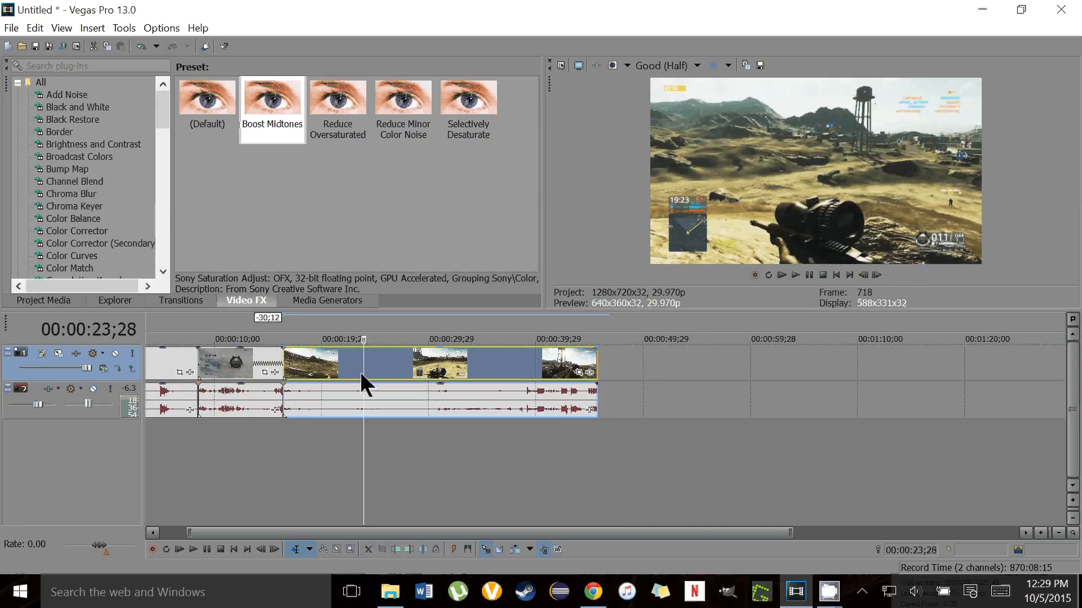
left_click(347, 366)
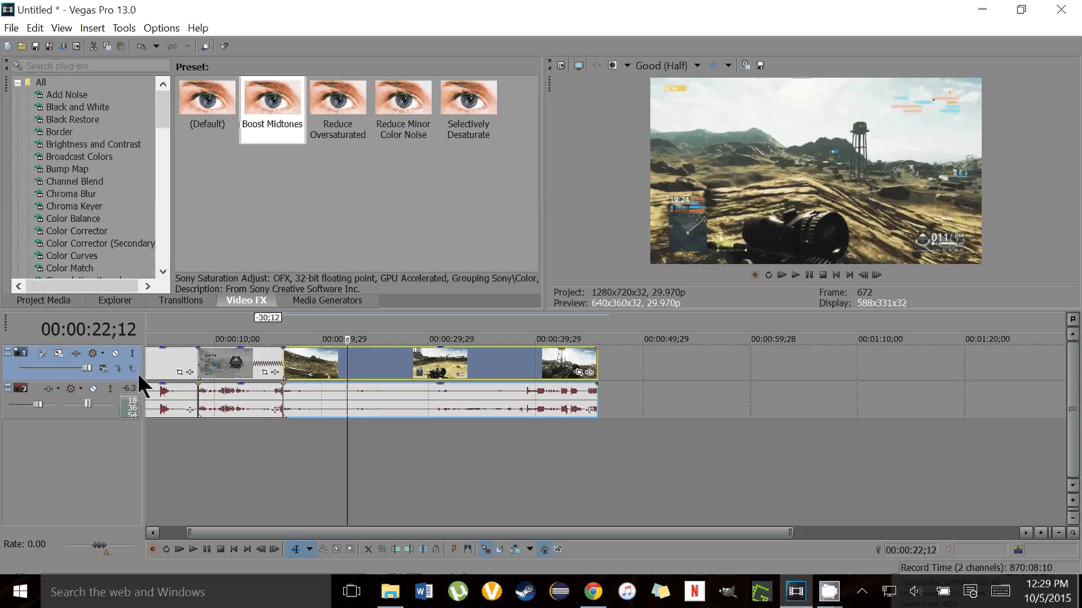
left_click(190, 365)
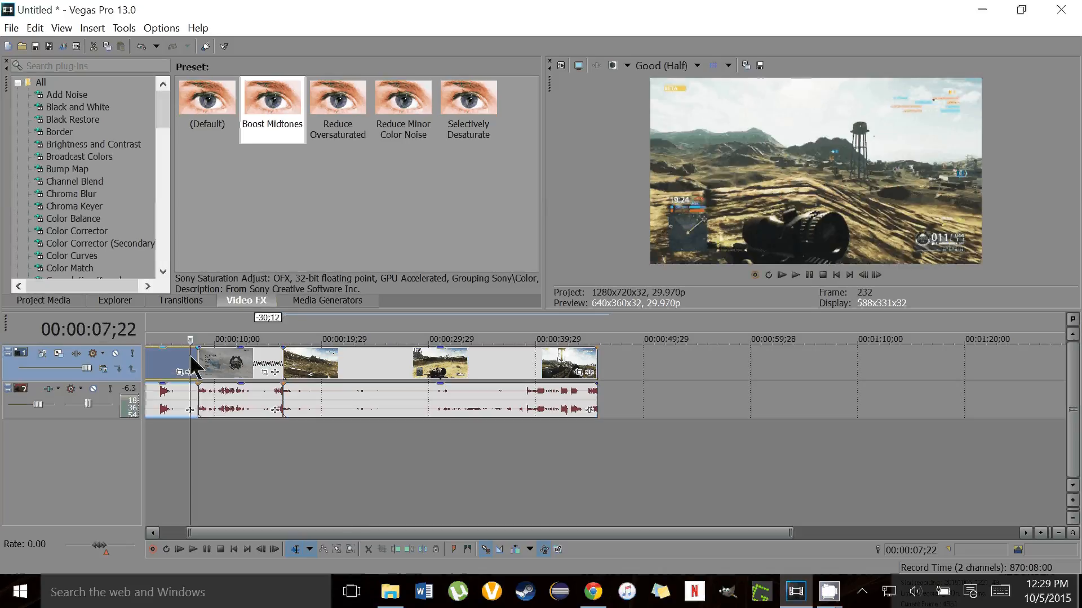
left_click(197, 546)
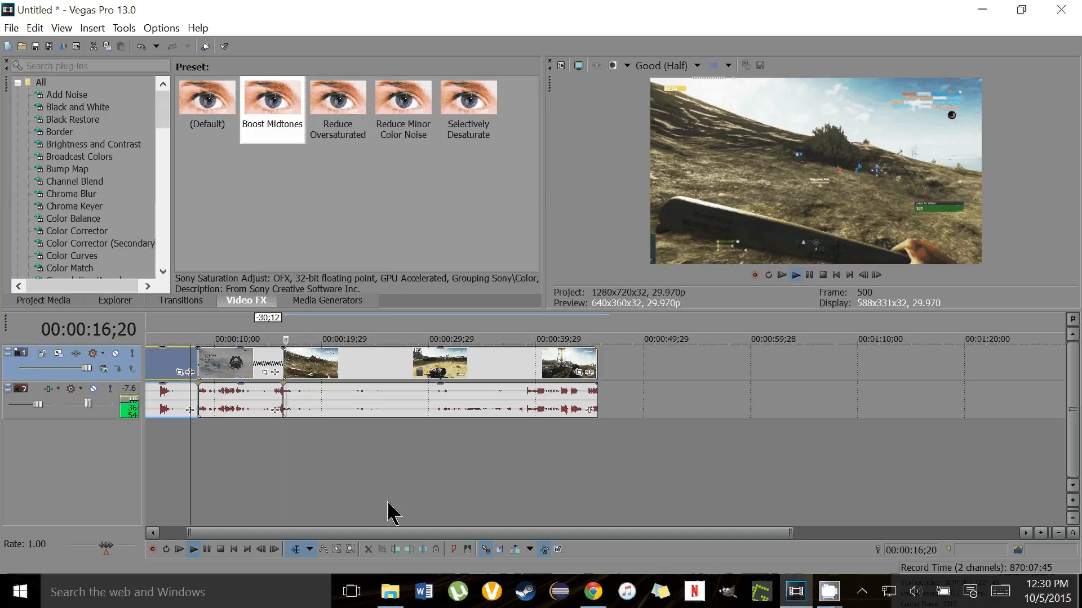
left_click(207, 549)
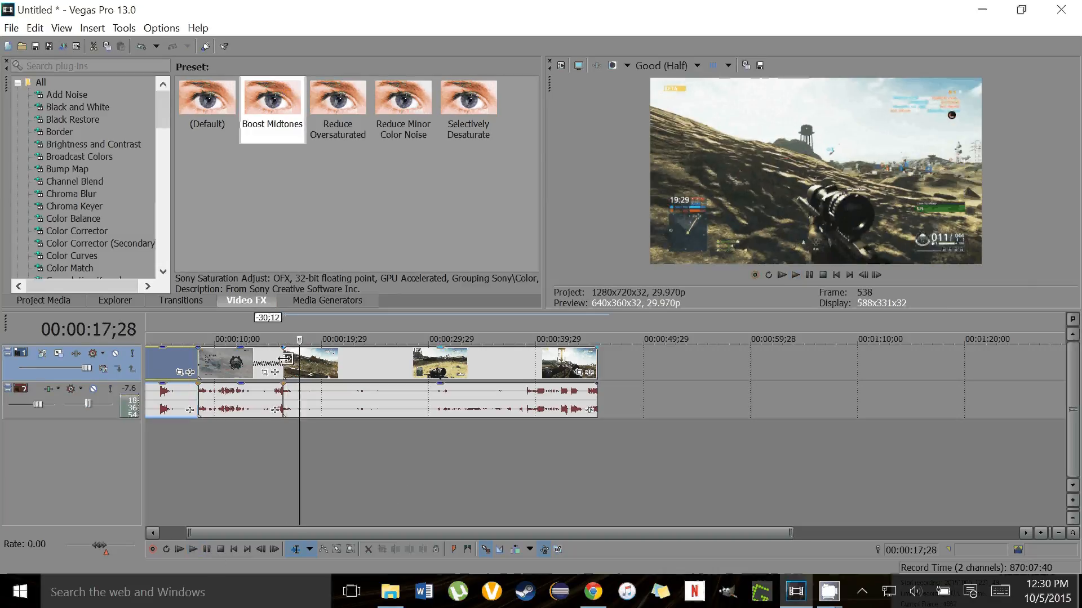
Step: Select the sped-up menu segment's audio and video, and shift the following gameplay segment away and back against its end
left_click(166, 360)
left_click(241, 405)
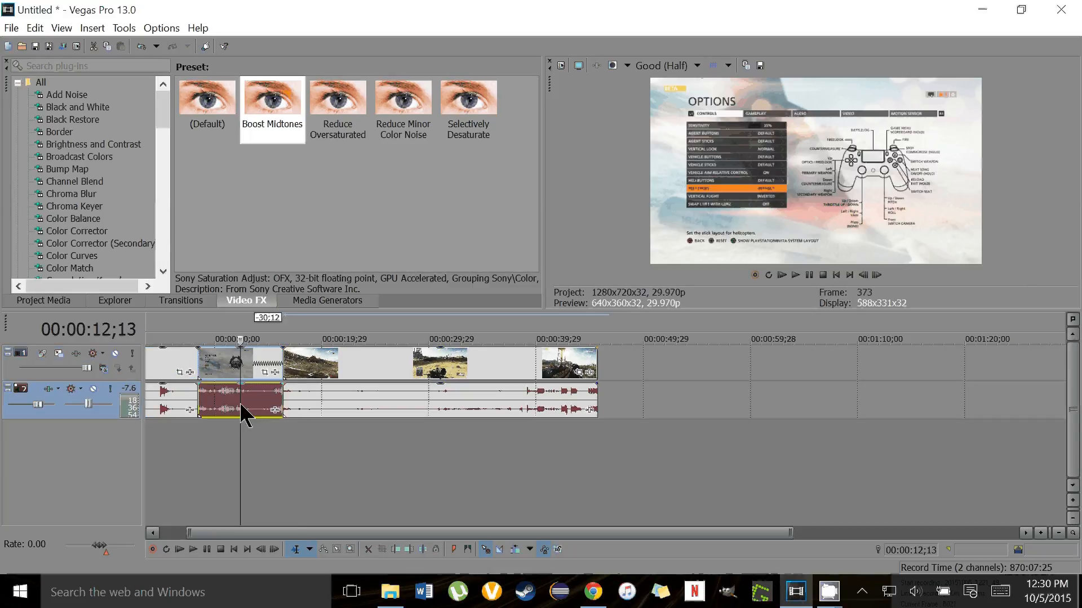
left_click(266, 367)
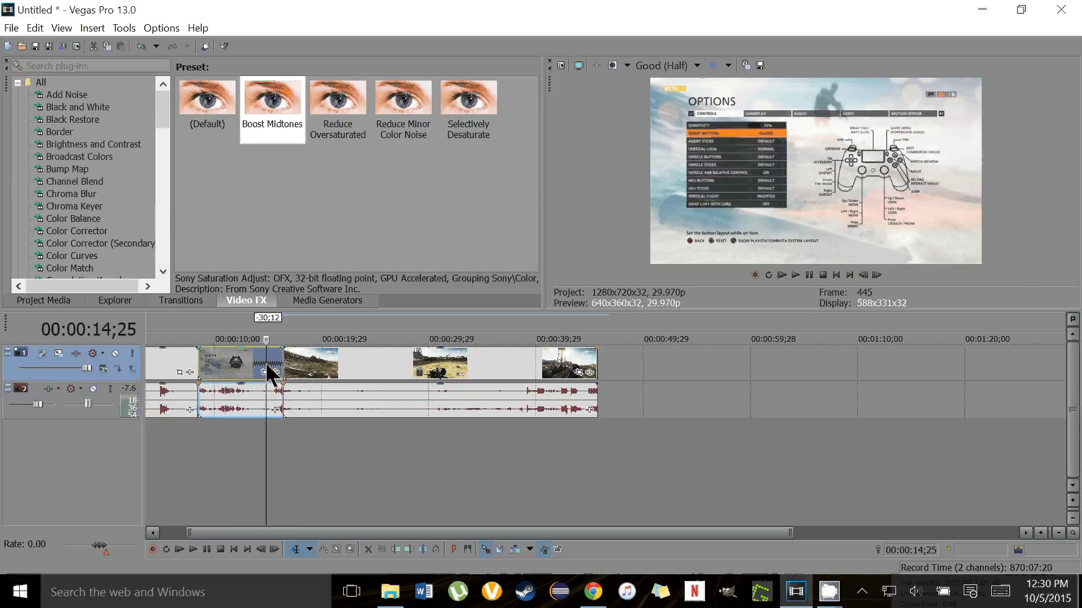
left_click(247, 368)
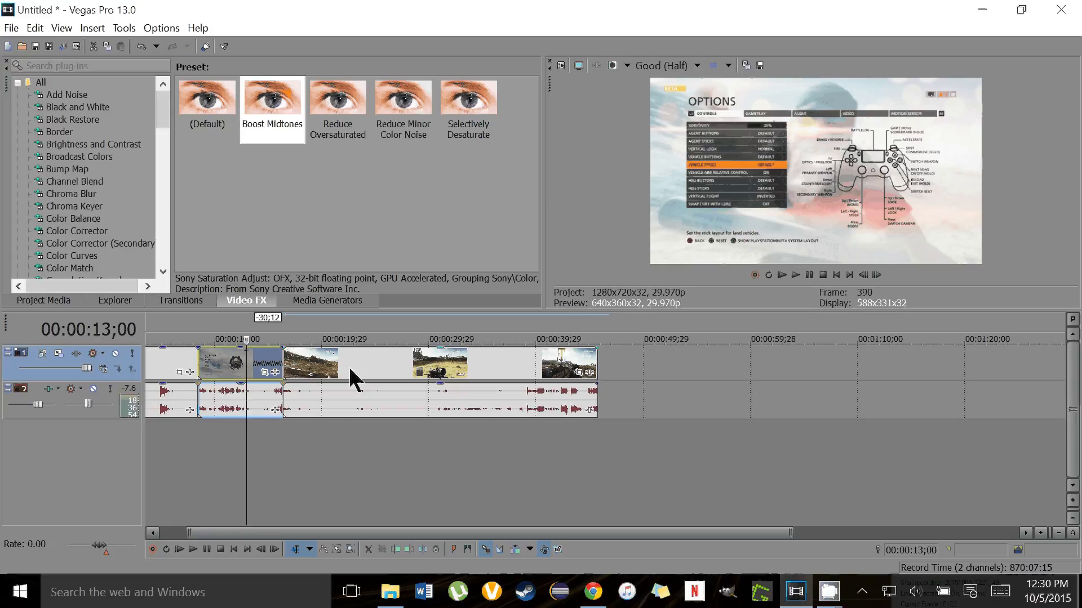
left_click_drag(350, 369, 307, 375)
Step: Locate the sniper scope shot in the gameplay segment and insert a marker at 00:00:38;17
left_click(538, 365)
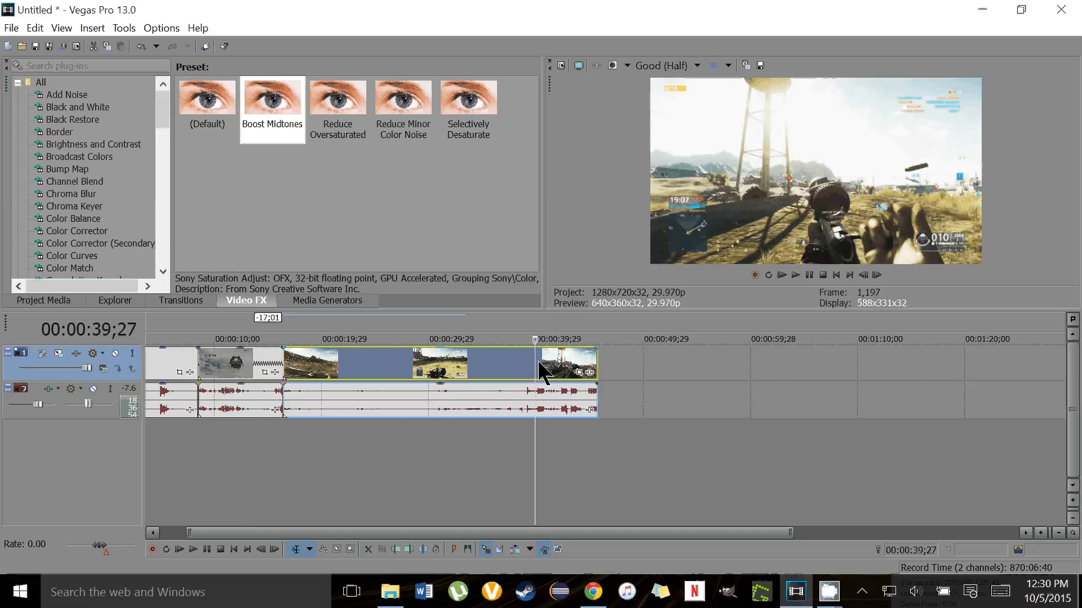
left_click(538, 362)
left_click(531, 366)
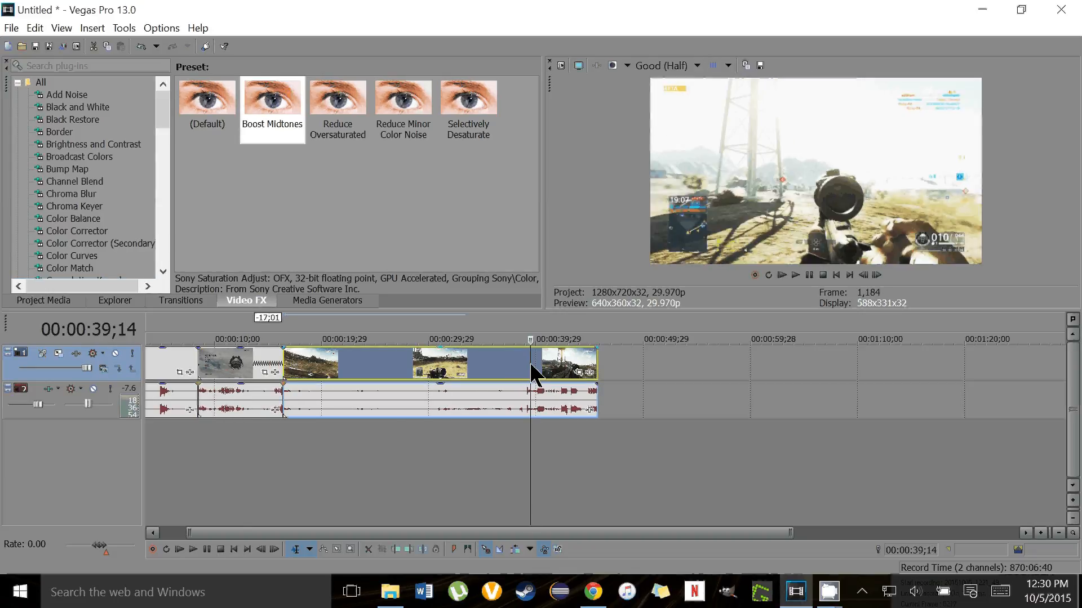
left_click(524, 365)
left_click(522, 368)
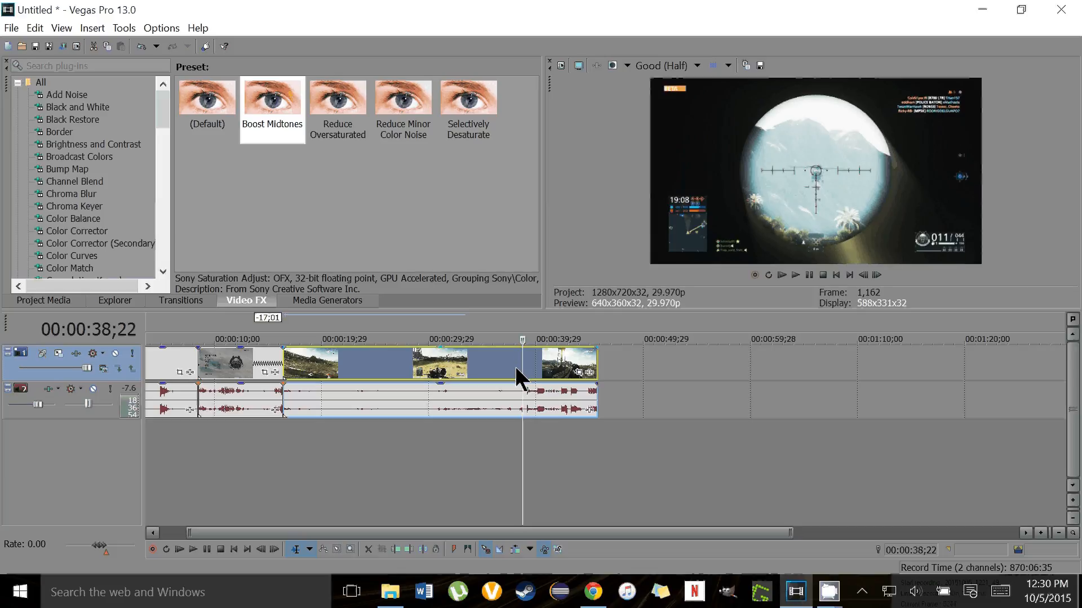
left_click(518, 372)
left_click(521, 372)
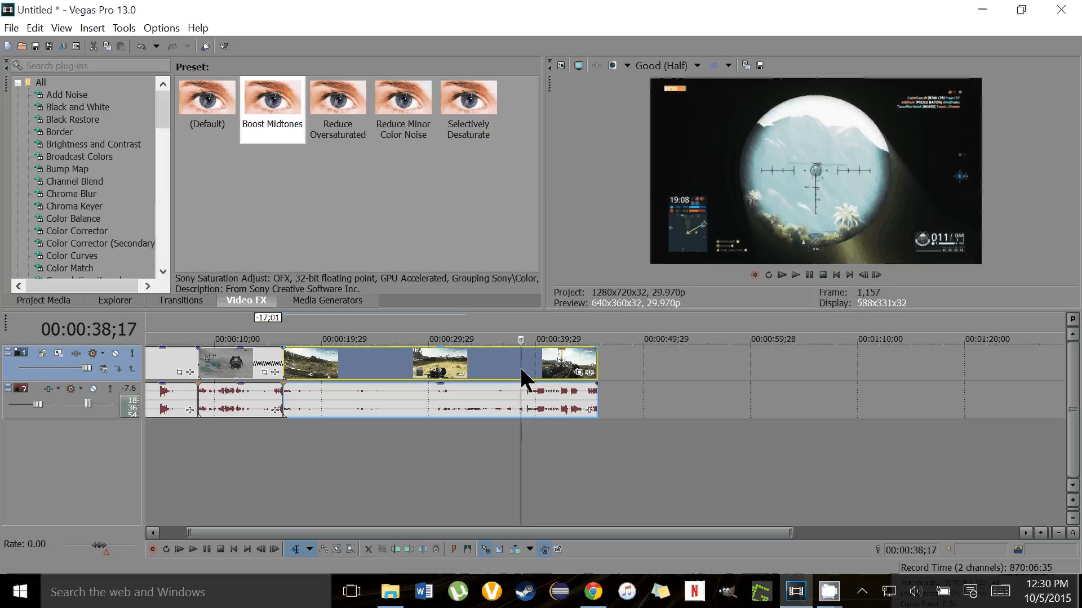
key("m")
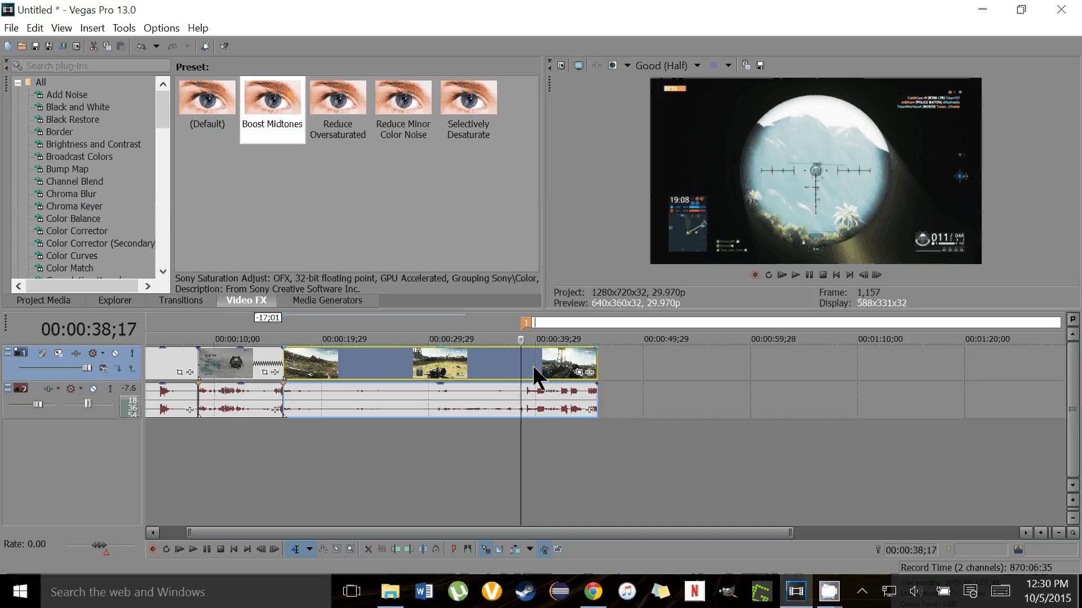
Step: Leave the marker unnamed and split the gameplay video and audio events at the marker, 00:00:38;17
type("s")
left_click(544, 366)
left_click(526, 366)
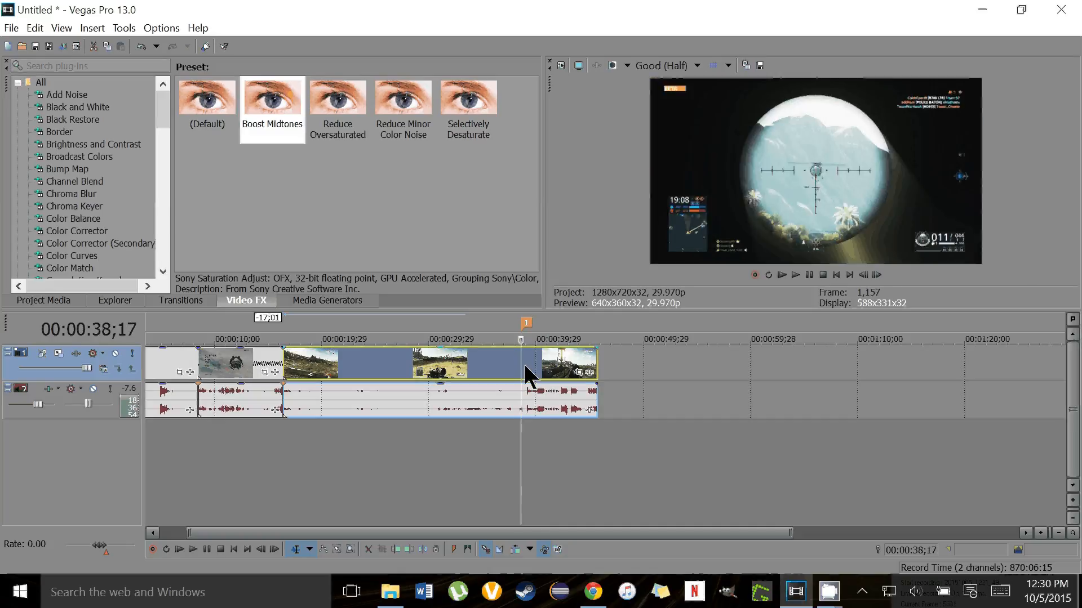
key("s")
Step: Find the end of the sniper shot and split the video and audio events at 00:00:40;01
left_click(556, 366)
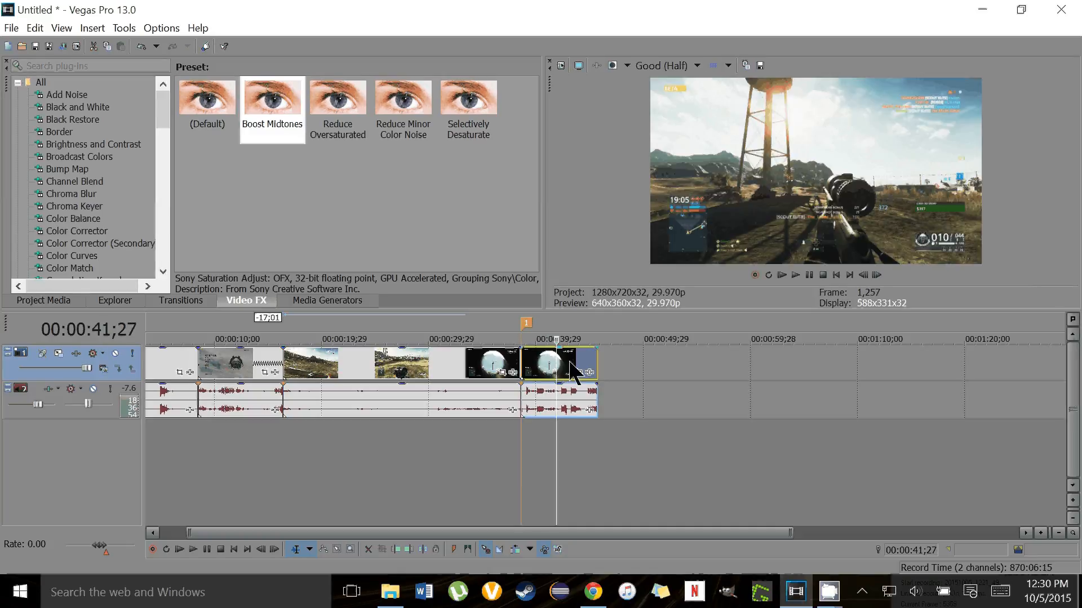
left_click(555, 366)
left_click(546, 364)
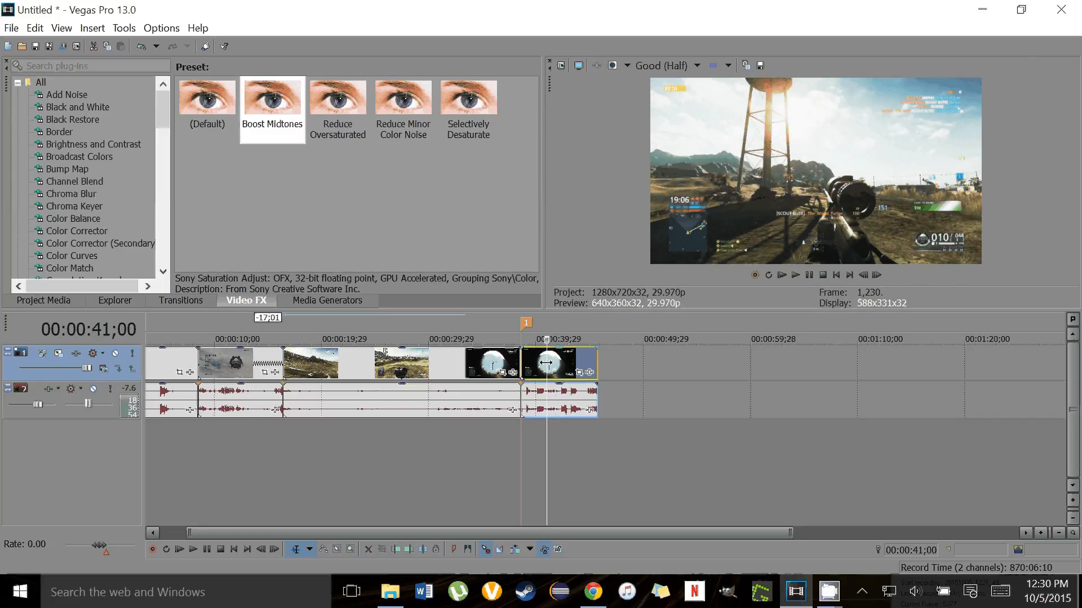
left_click(537, 372)
left_click(531, 366)
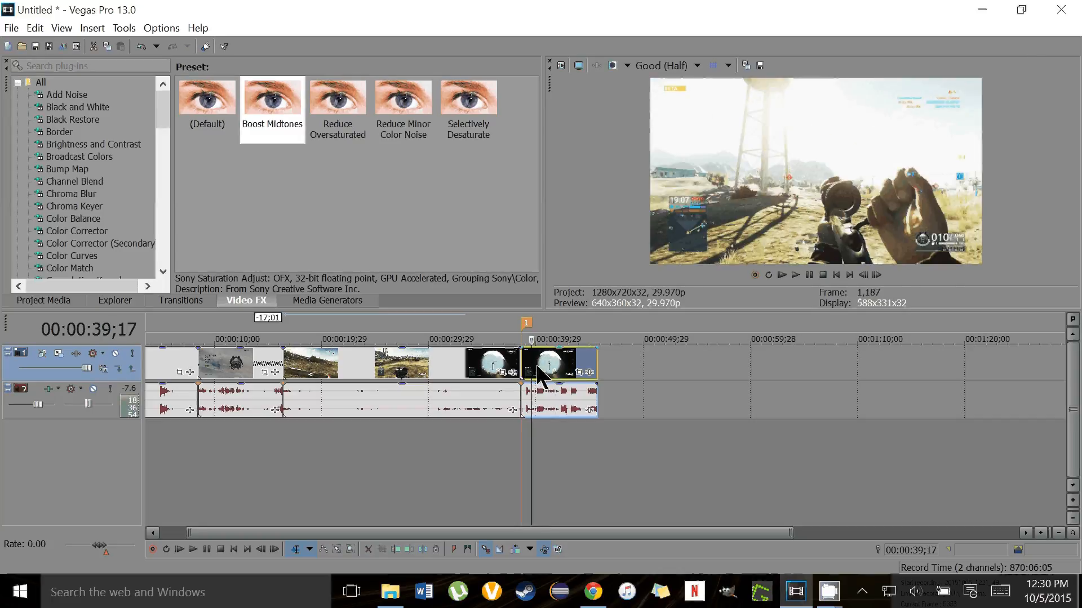
left_click(537, 369)
key("s")
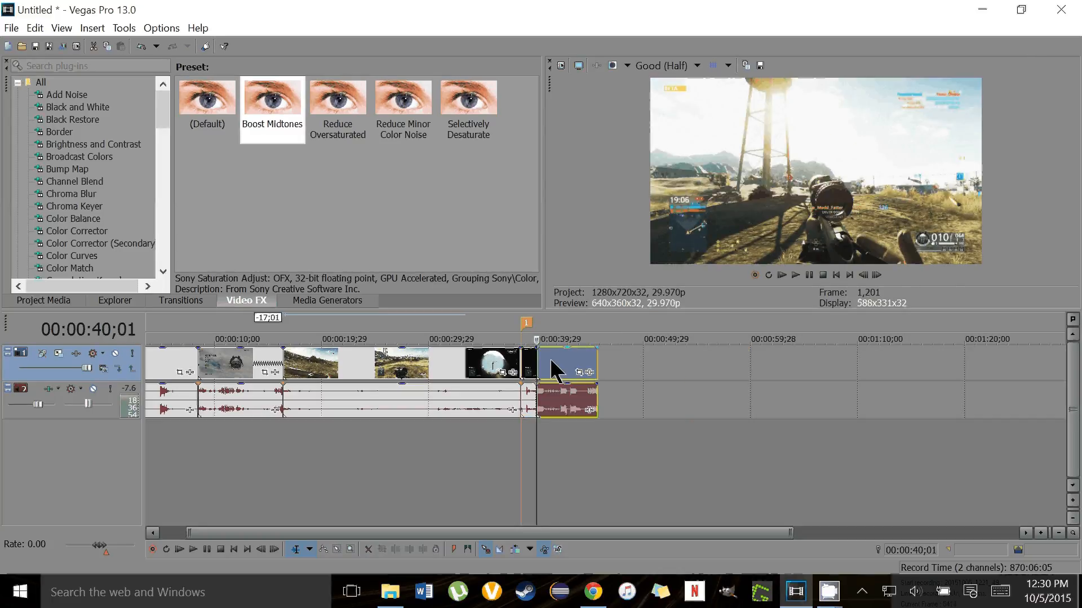
Step: Move the last segment 14;02 later and time-stretch the short scope-shot segment by 4;12 for slow motion
left_click_drag(555, 369, 705, 369)
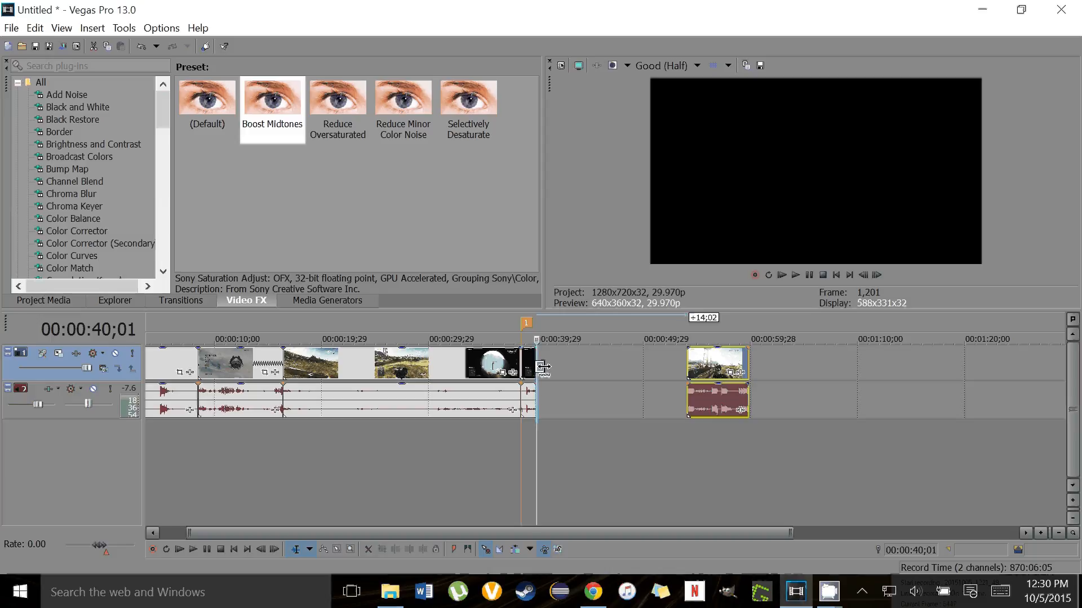
left_click_drag(543, 368, 590, 368)
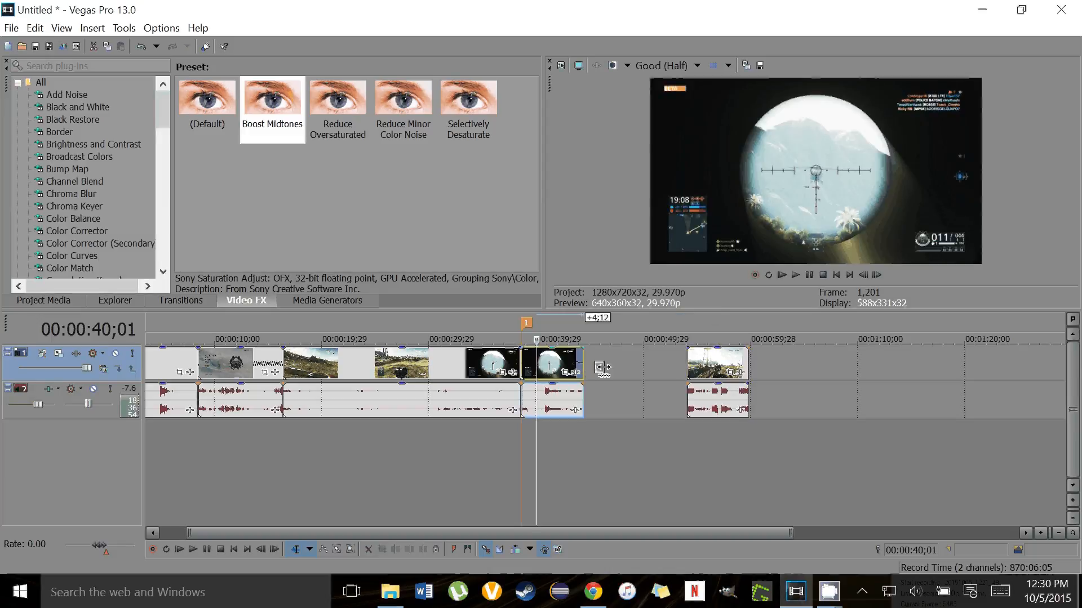
Step: Play back the slowed sniper-shot segment, starting just before it at 00:00:37;24
left_click(513, 361)
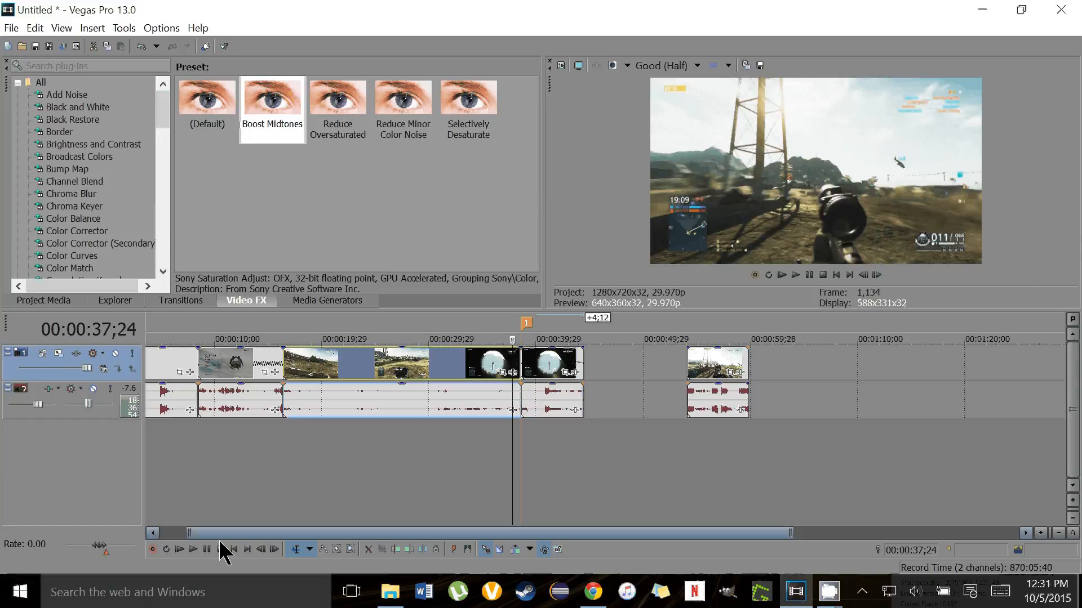
left_click(208, 549)
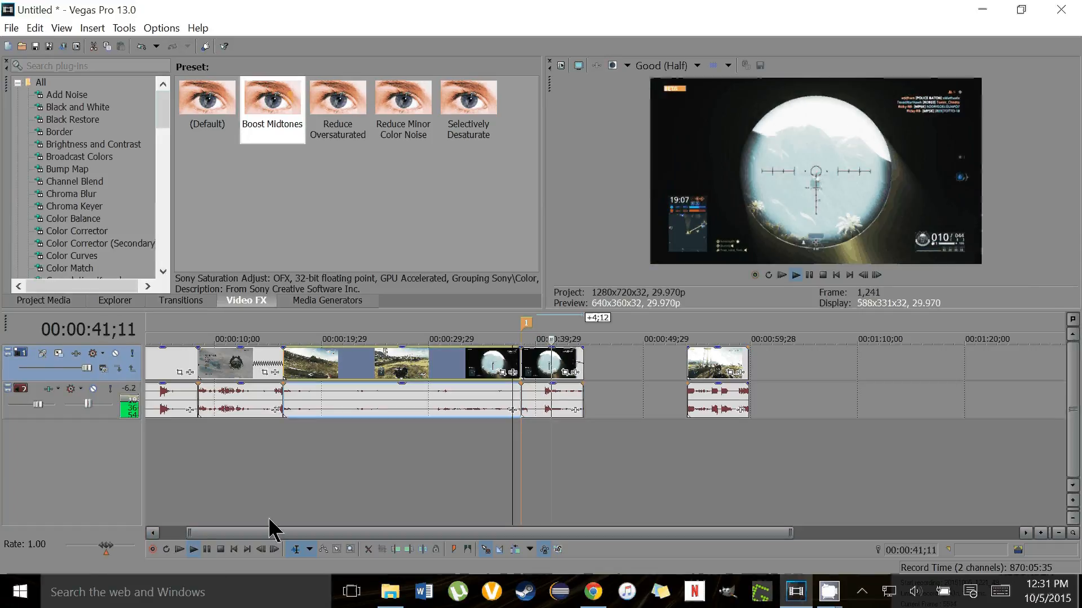
left_click(207, 549)
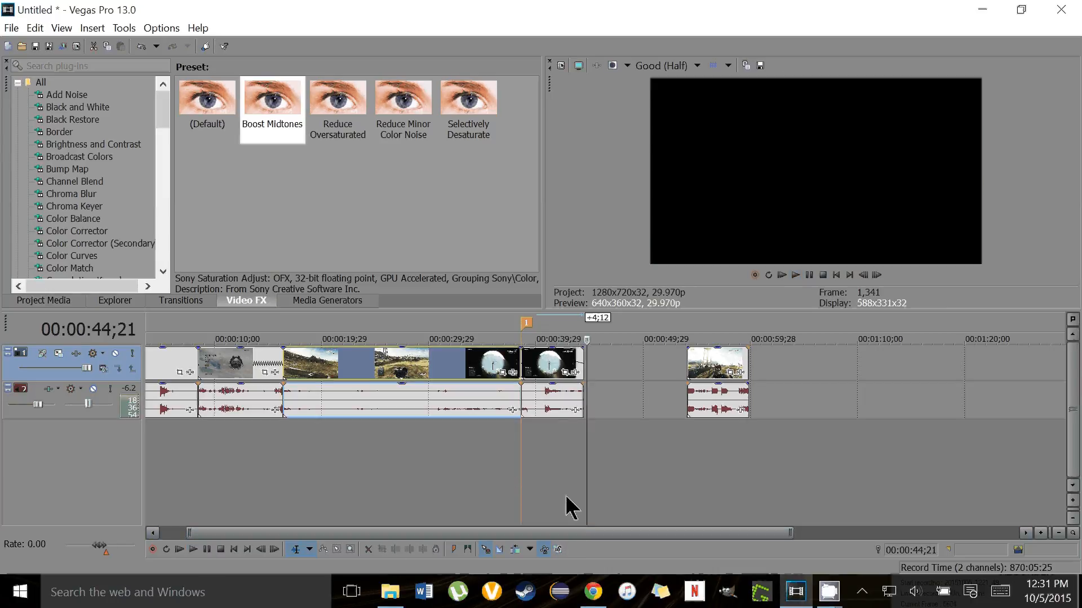
Step: Move the slow-motion segment's audio event onto a separate new audio track and delete that track, leaving the segment silent
left_click(551, 369)
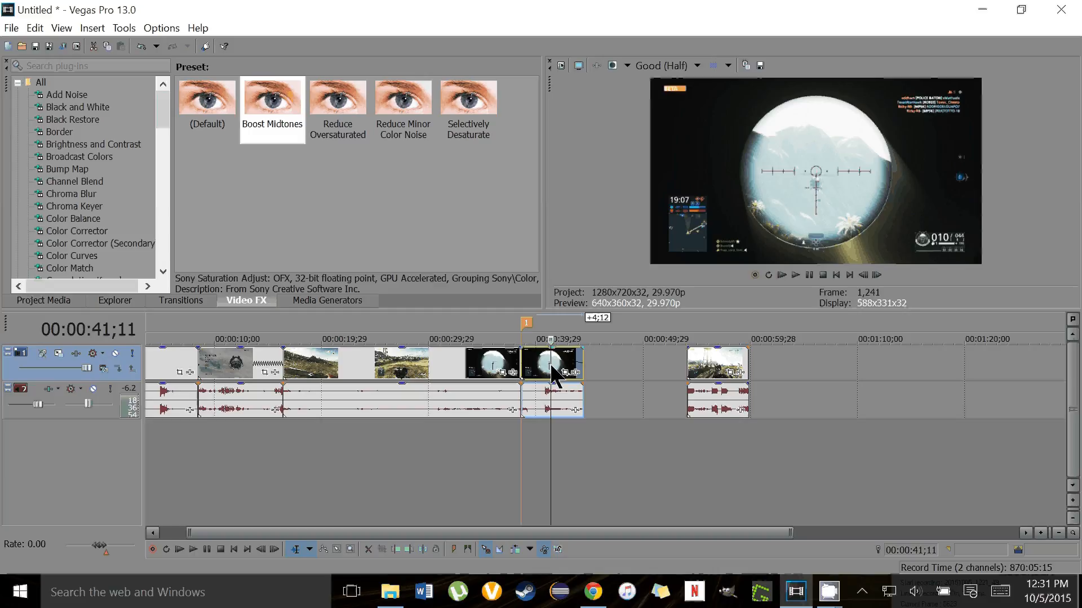
left_click(581, 356)
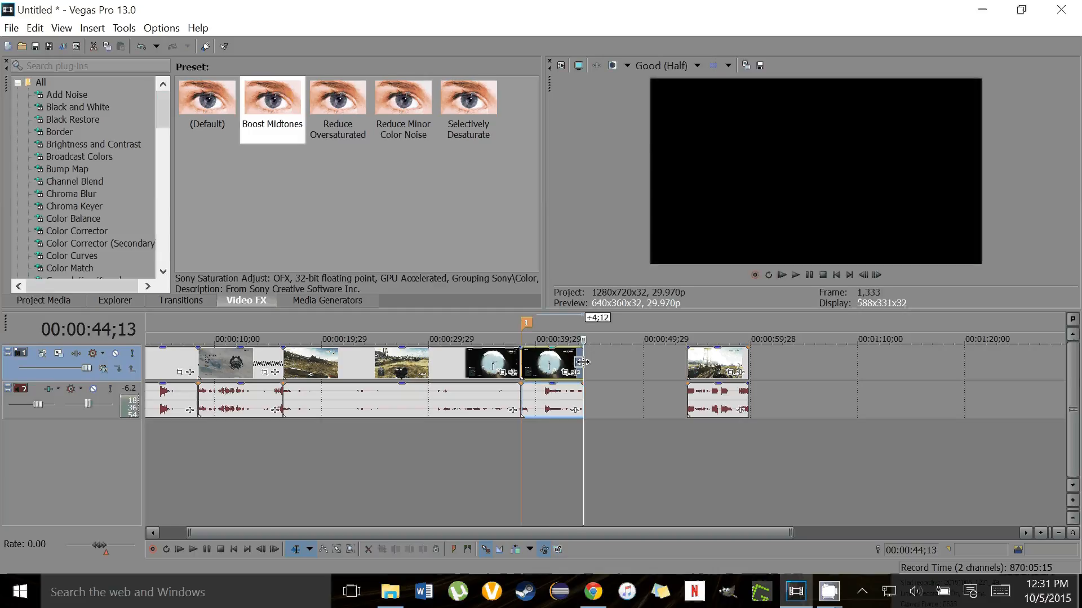
left_click(550, 414)
left_click_drag(549, 416, 546, 435)
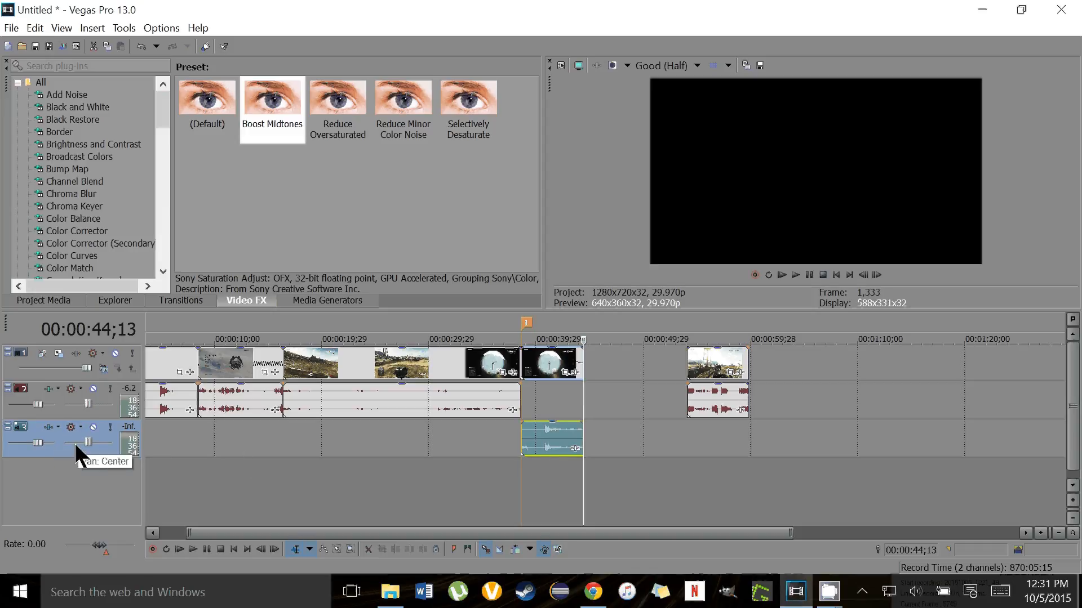
right_click(35, 435)
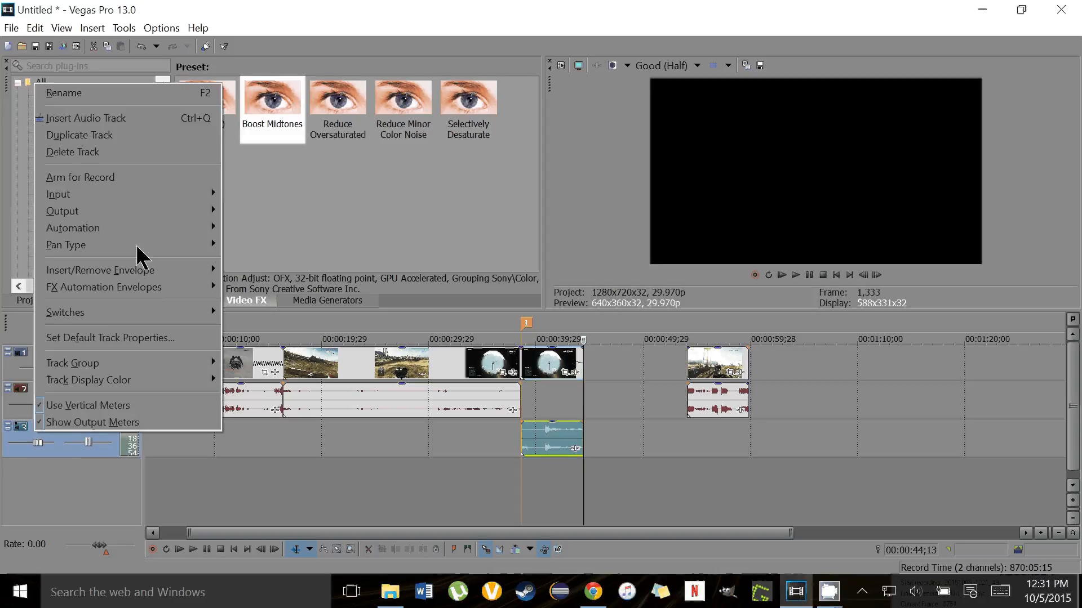
left_click(68, 152)
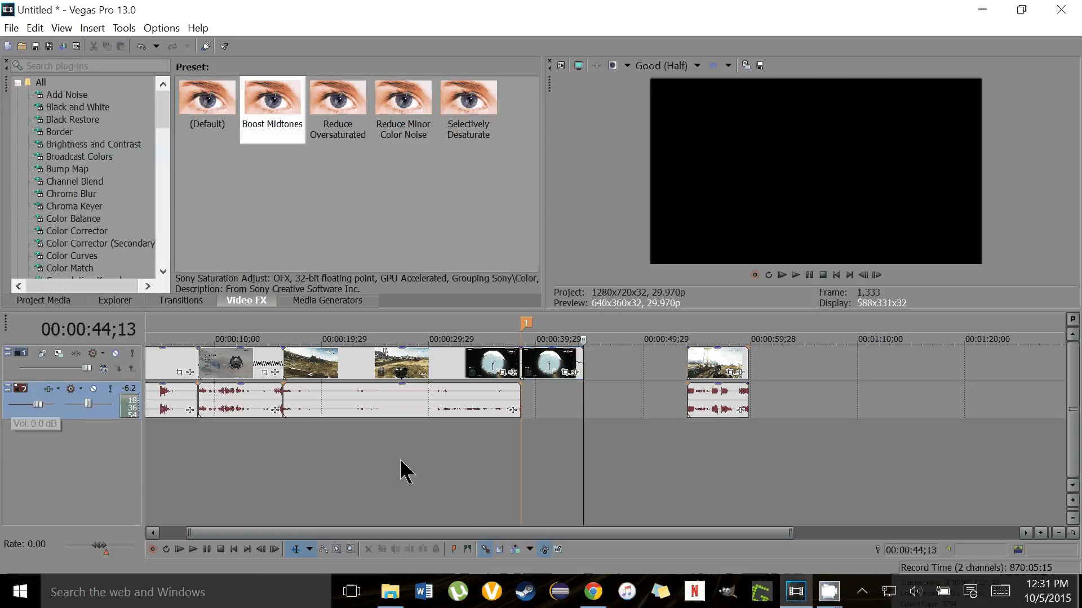
Step: Play the gameplay from 00:00:34;27 through the slow-motion shot that has no audio
left_click_drag(549, 375, 545, 368)
left_click(482, 366)
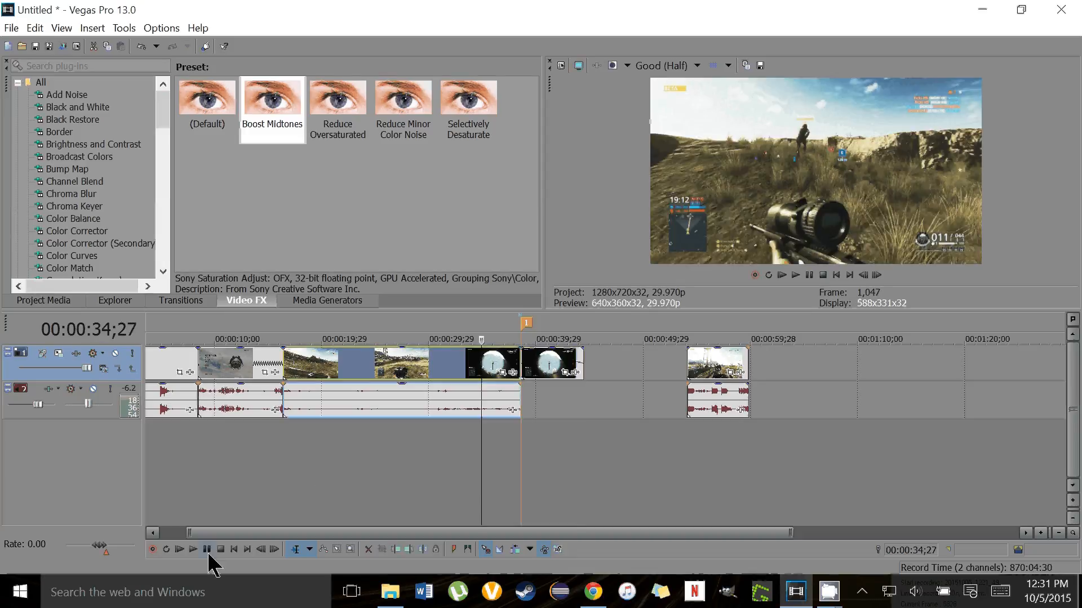
left_click(207, 550)
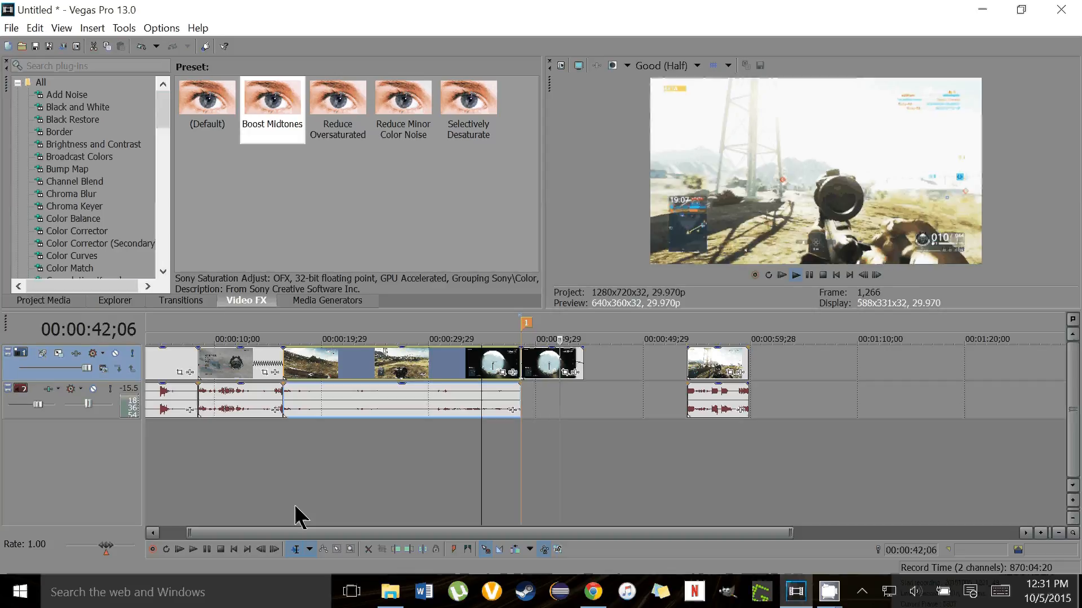
left_click(207, 550)
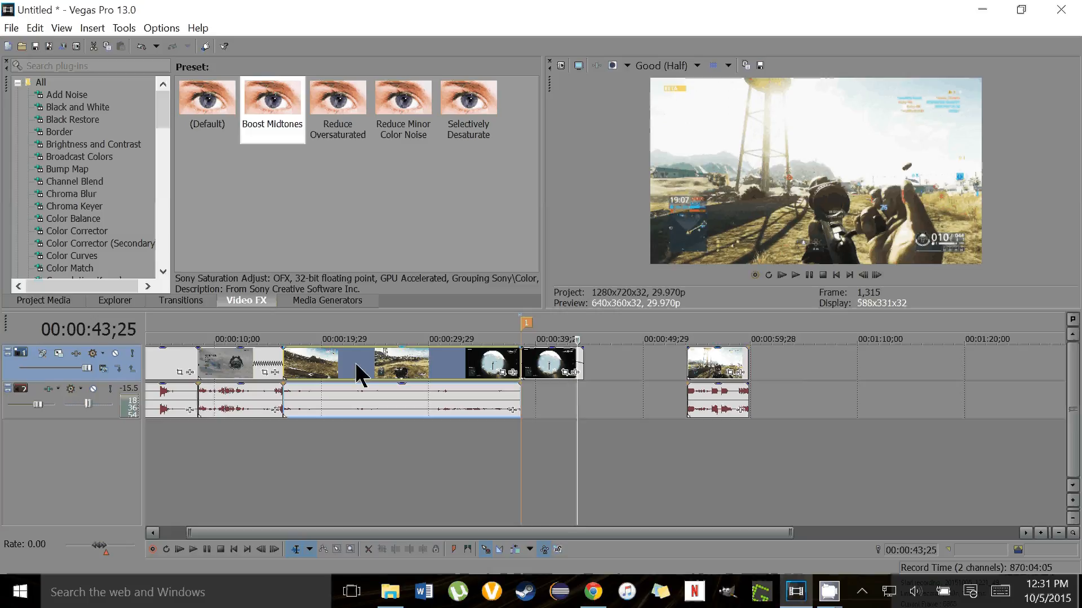
Step: Apply the default Color Curves effect to the last gameplay segment and bend the RGB curve into an S shape for stronger contrast
left_click(717, 364)
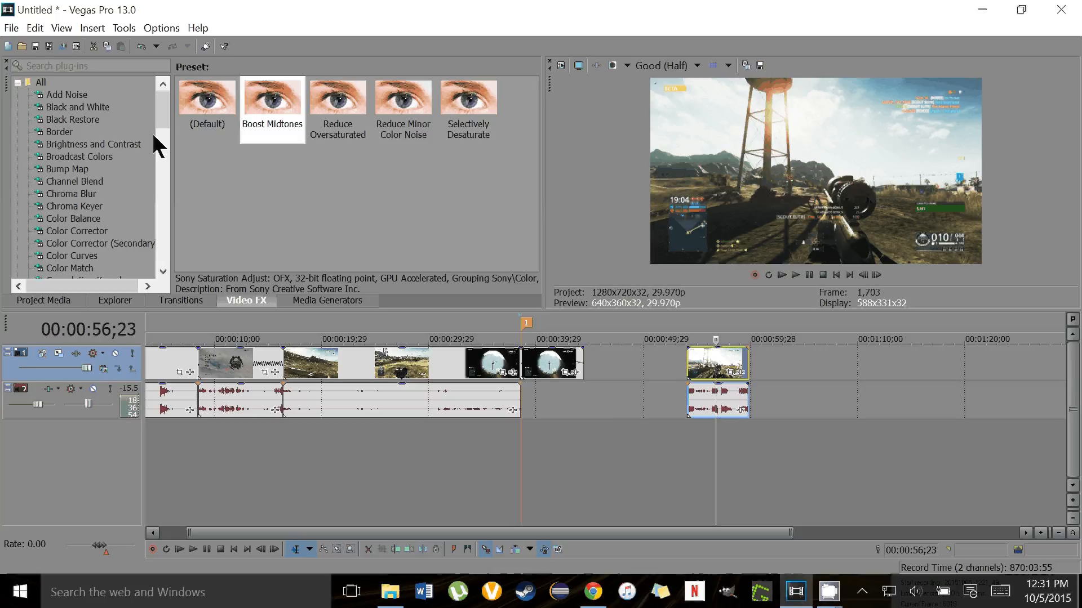
left_click_drag(158, 117, 168, 95)
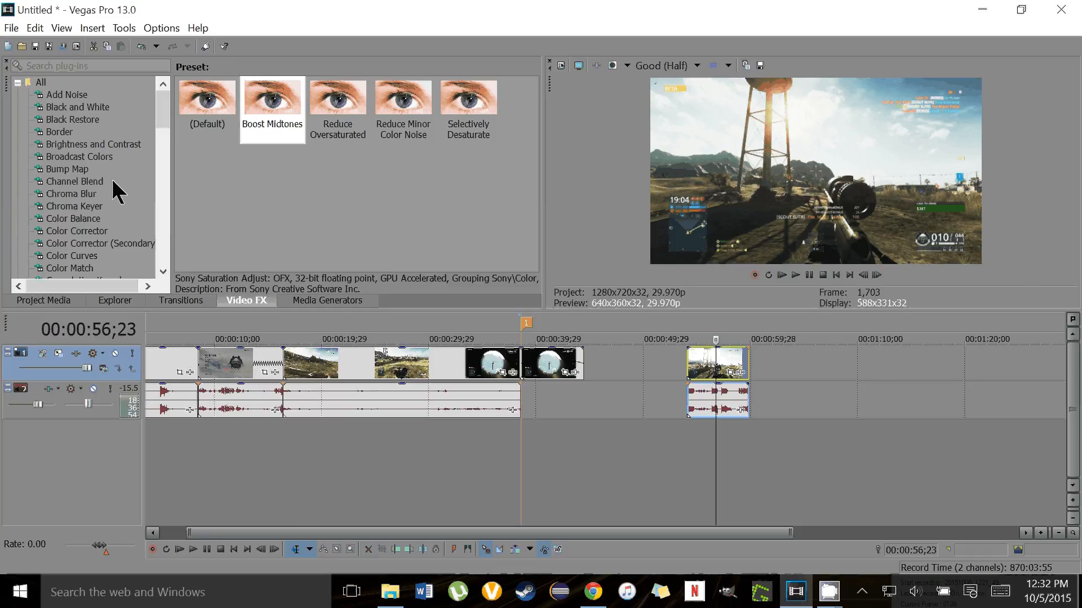
left_click(88, 145)
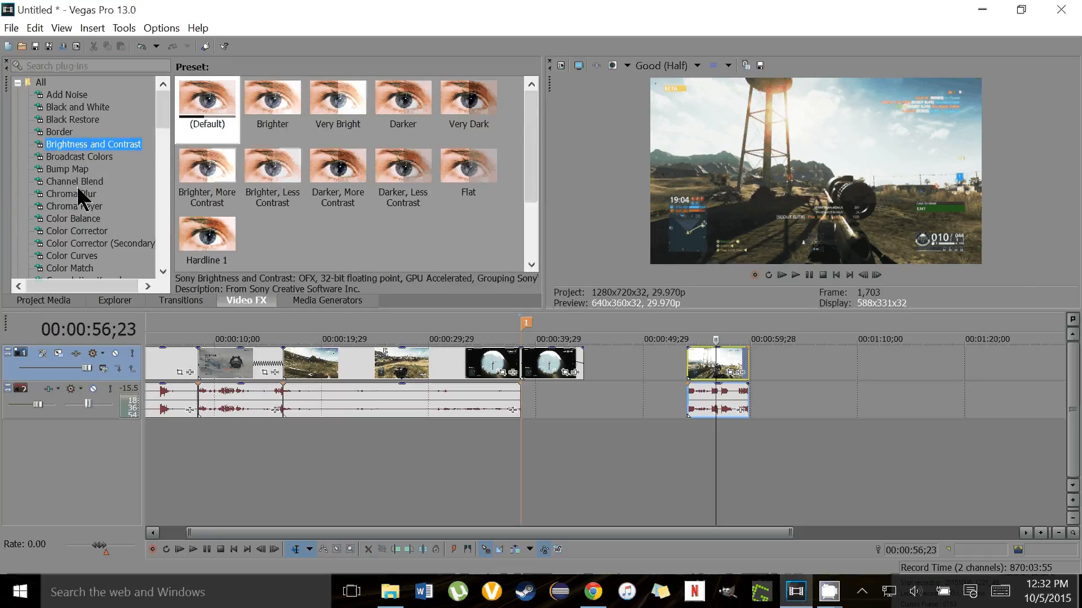
left_click(71, 257)
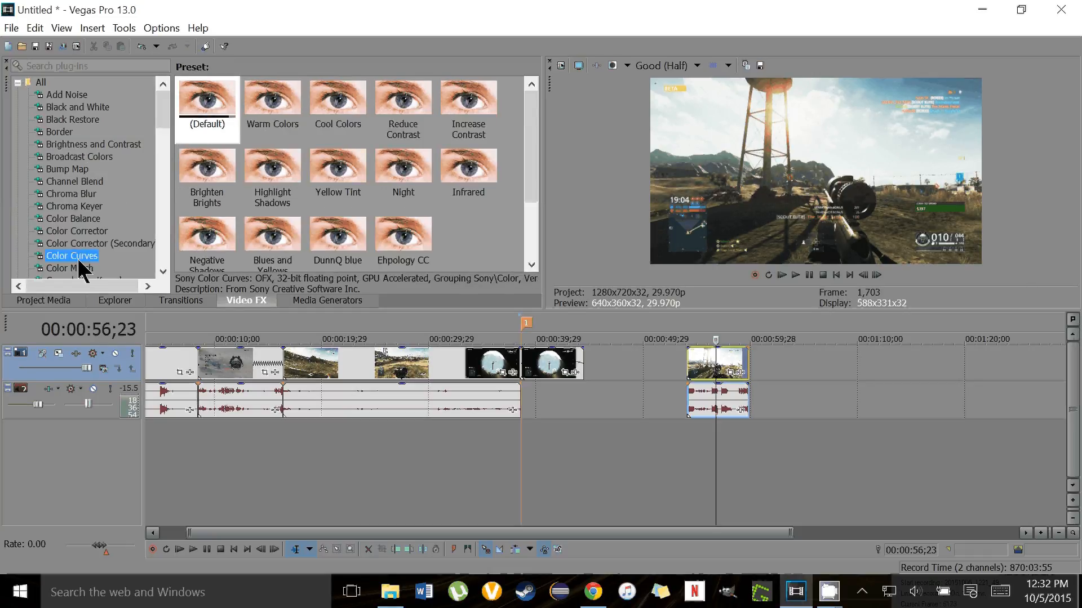
left_click_drag(209, 104, 705, 361)
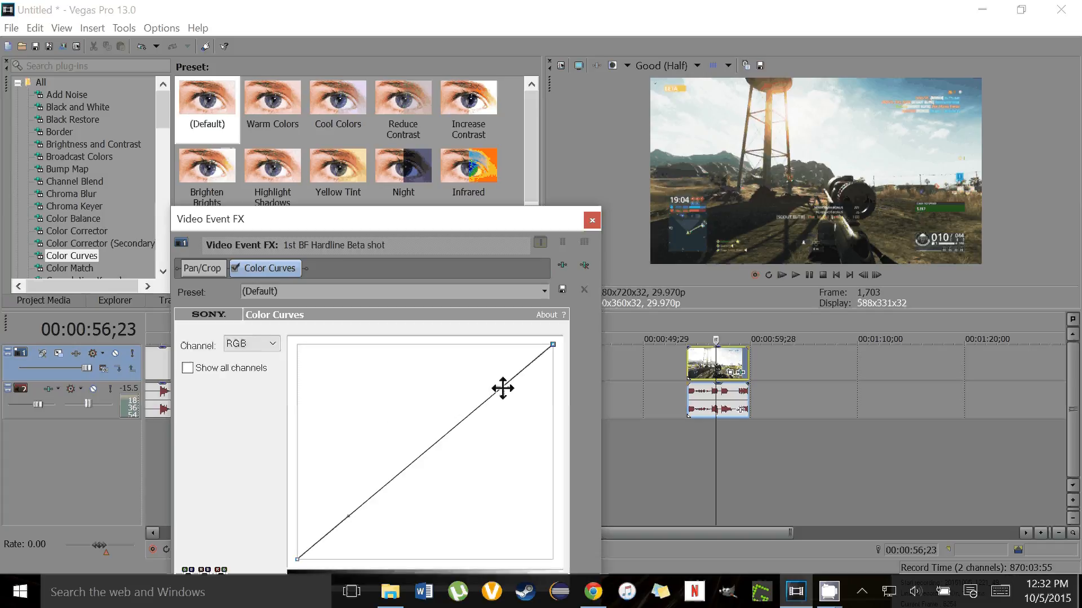
left_click_drag(503, 388, 380, 391)
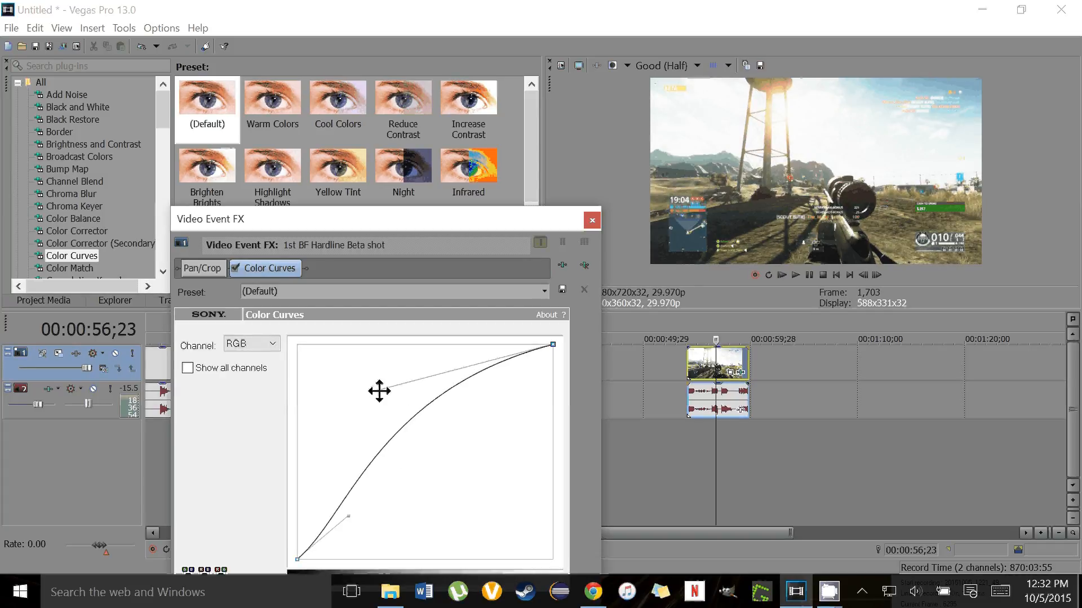
left_click_drag(348, 516, 457, 503)
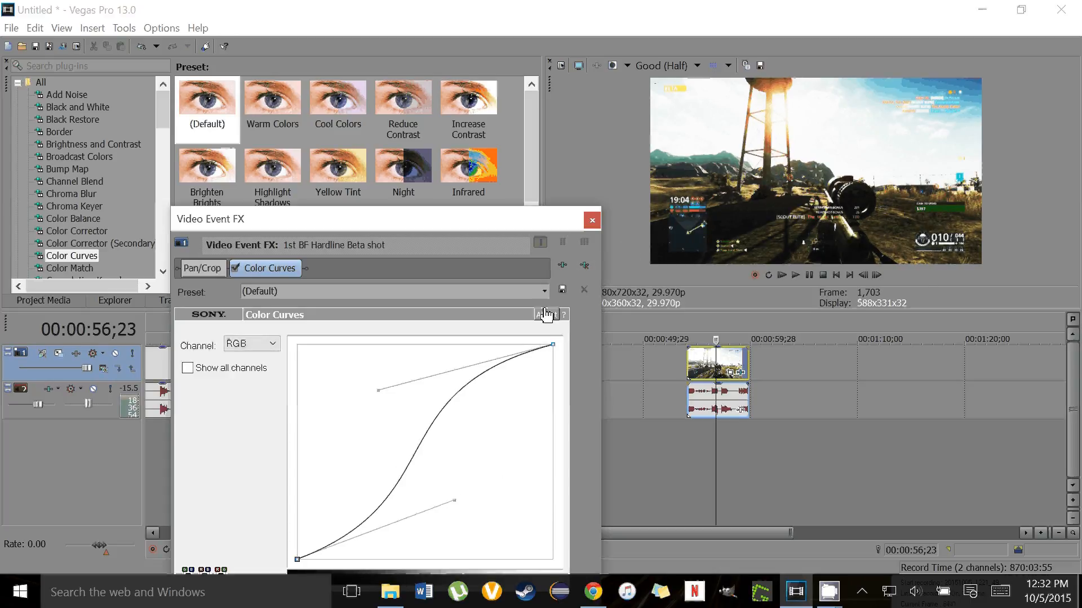
left_click(592, 221)
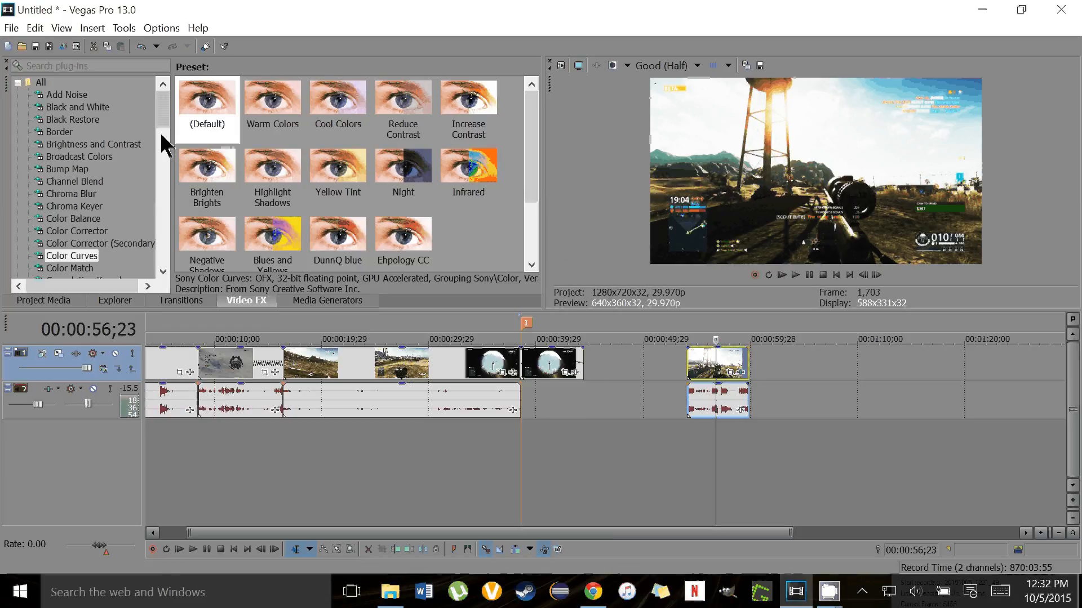
Step: Apply the default Color Corrector to the last segment and tint its low tones toward blue, at 326.21, 0.742
scroll(164, 133, "down", 1)
mouse_move(161, 125)
left_mouse_down()
mouse_move(161, 158)
mouse_move(153, 139)
left_mouse_up()
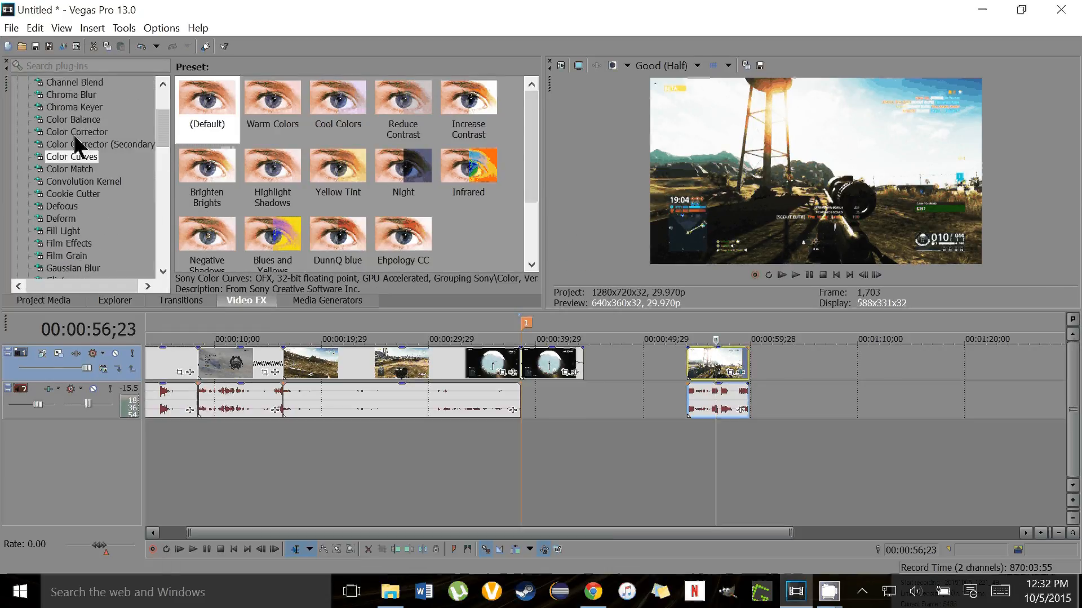
left_click(75, 134)
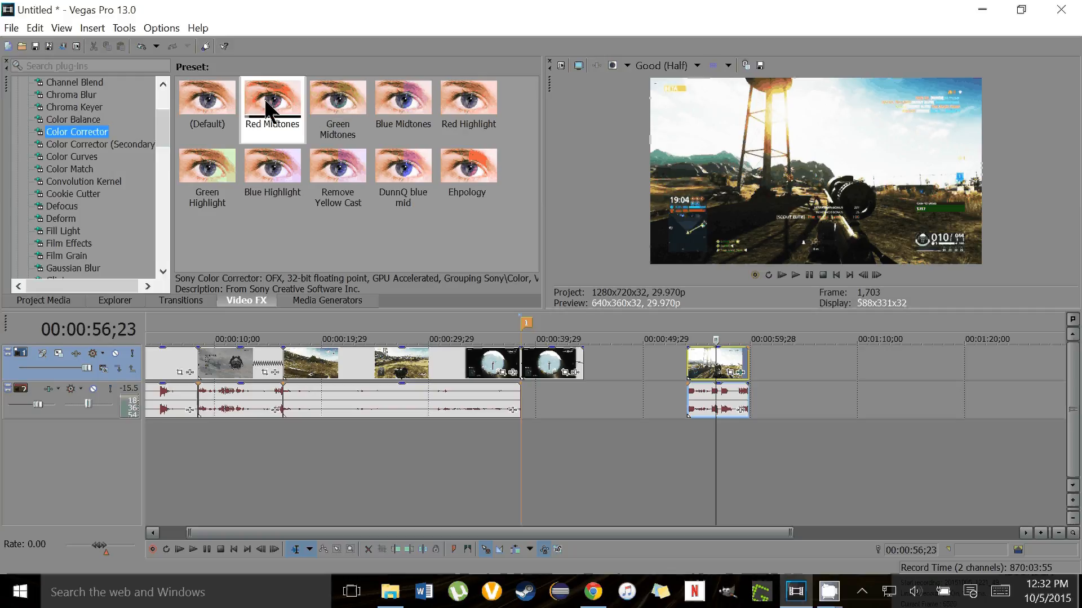
left_click_drag(219, 115, 700, 370)
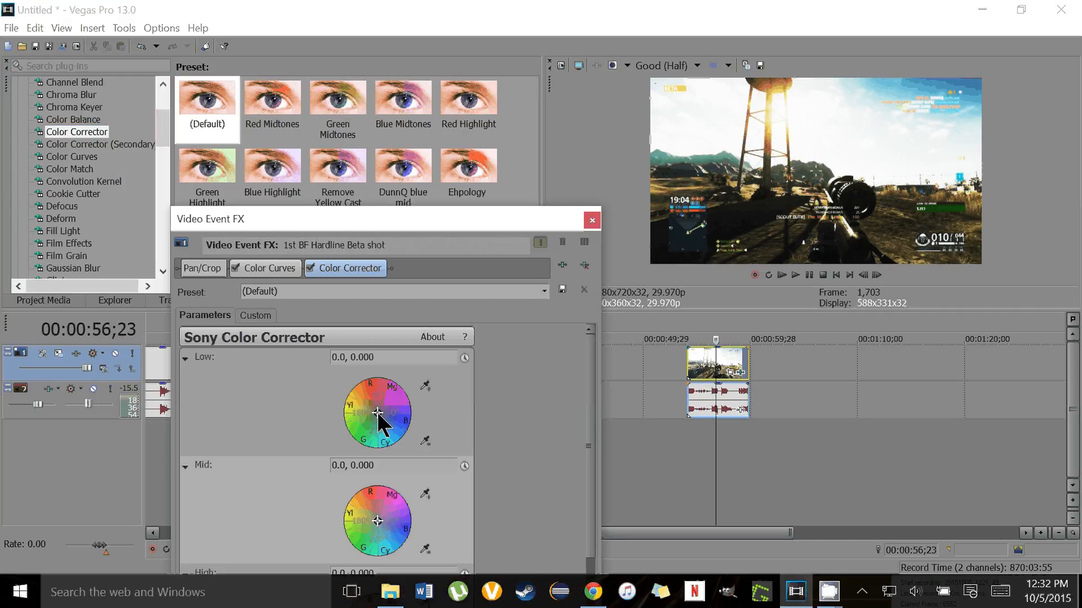
left_click_drag(377, 413, 398, 428)
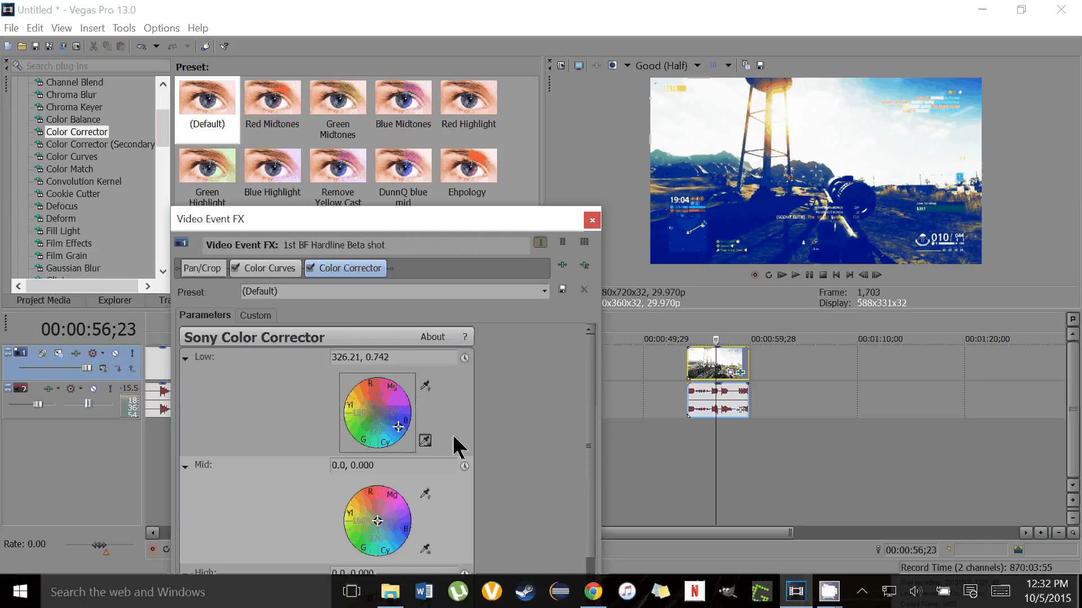
Step: Tint the Color Corrector's mid tones toward magenta at 43.6, 0.6675 and its high tones toward green at 258.14, 0.4055
left_click_drag(468, 218, 354, 71)
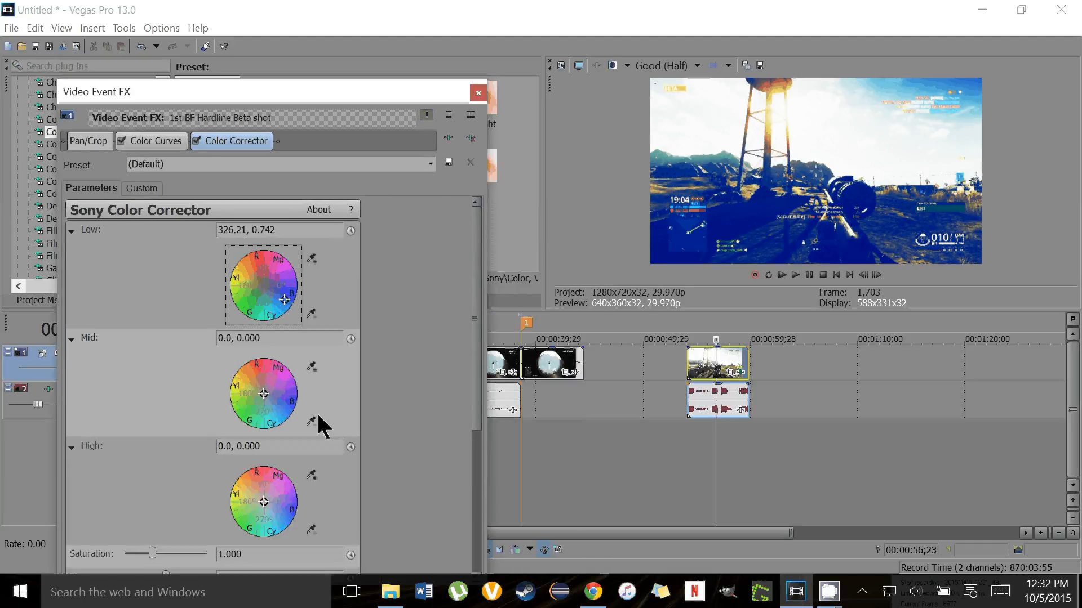
left_click_drag(264, 394, 280, 378)
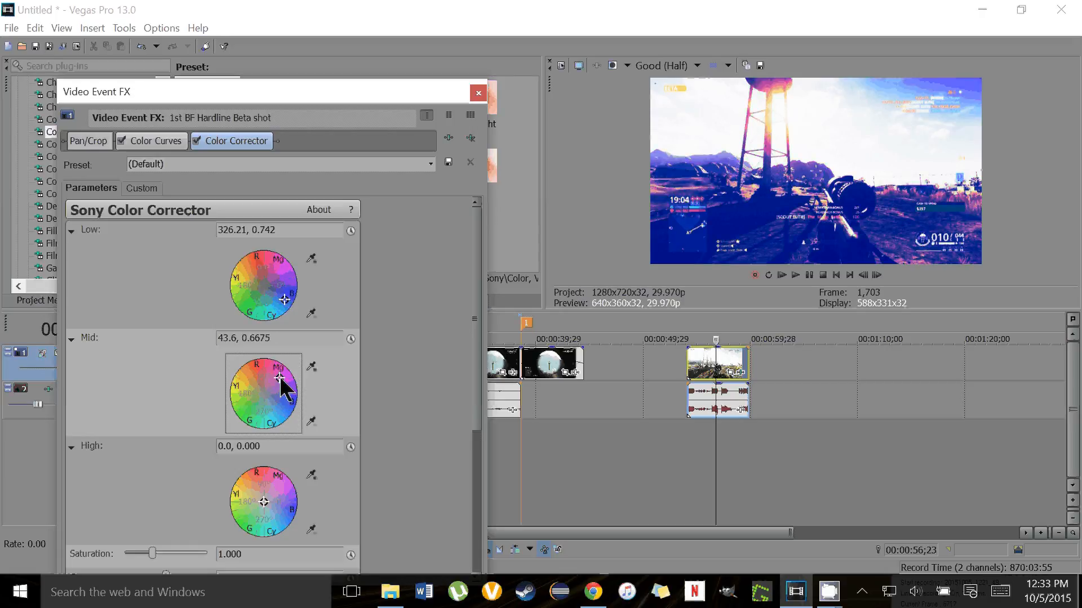
mouse_move(259, 512)
left_mouse_down()
mouse_move(244, 519)
mouse_move(261, 517)
left_mouse_up()
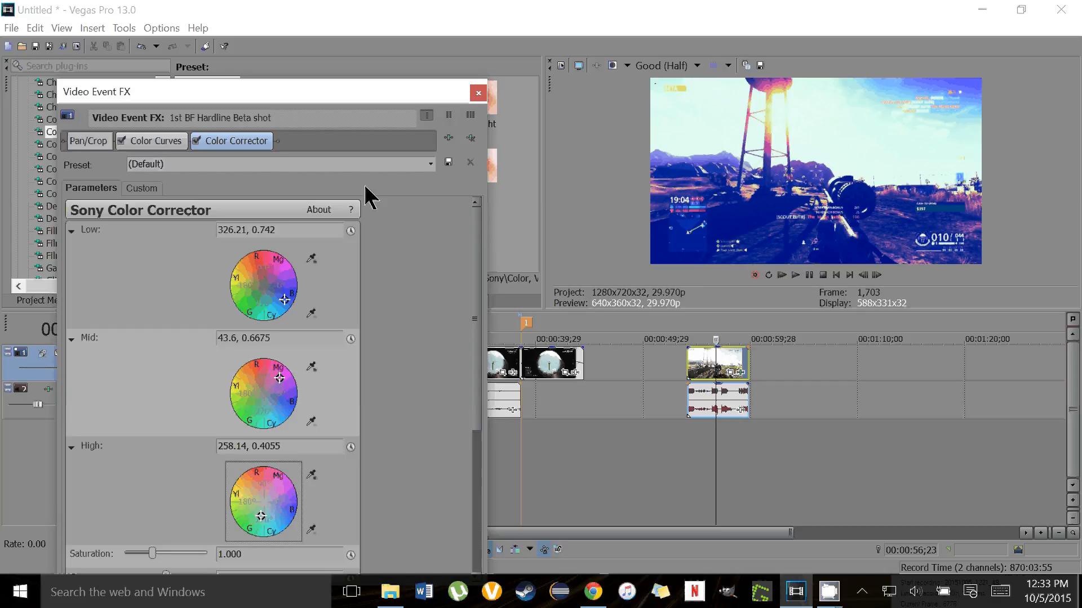
Step: Remove the Color Corrector from the last segment's effect chain and close the effect settings
left_click(470, 139)
left_click(478, 93)
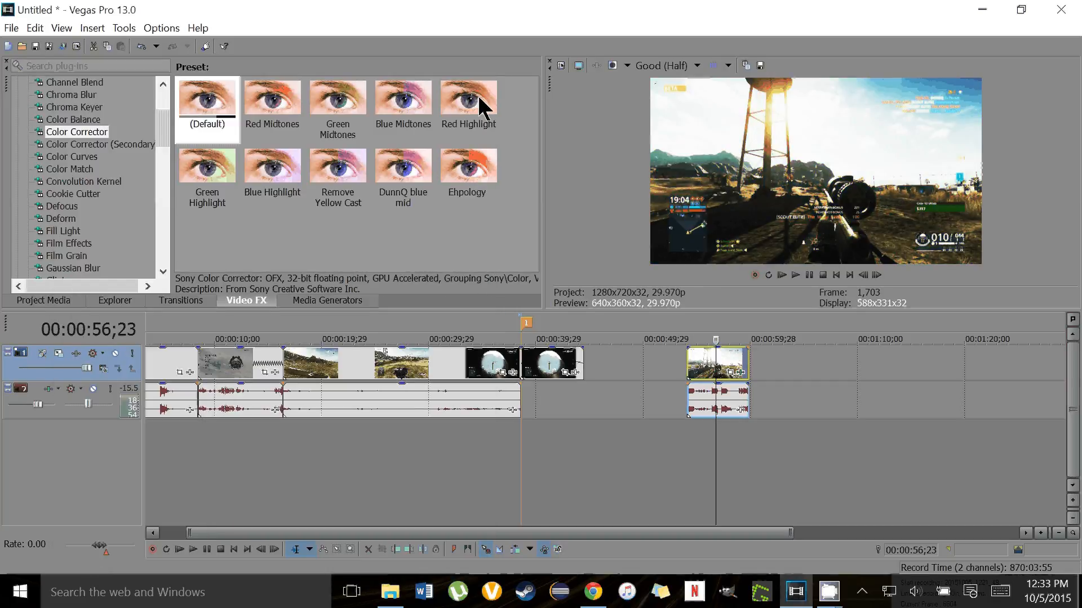
Step: Apply Saturation Adjust with the Boost Midtones preset to the last segment, setting Low to -1.000 and High to 0.769
left_click_drag(168, 116, 163, 226)
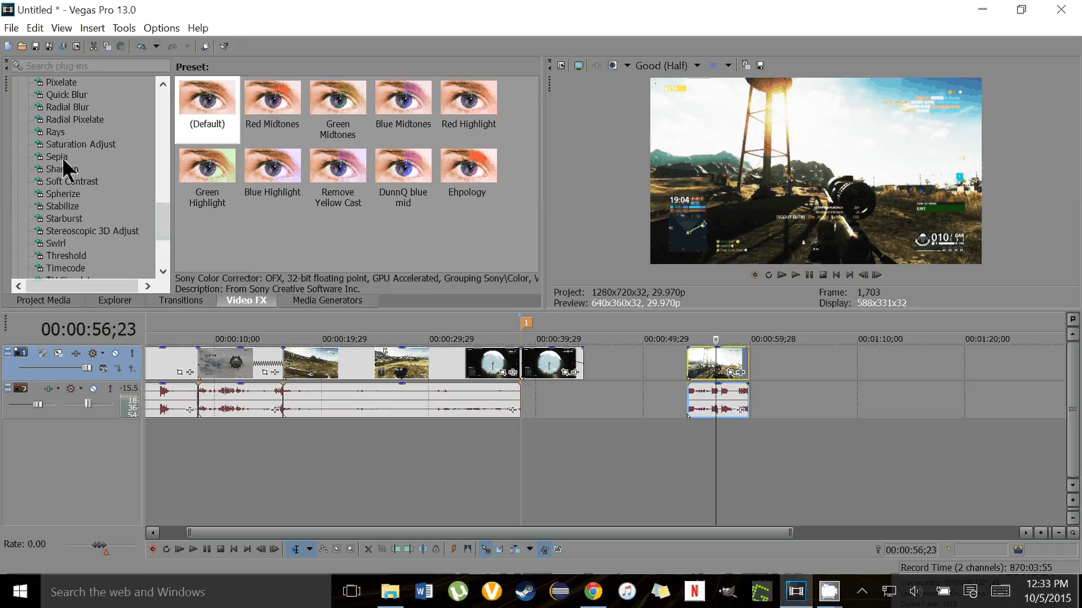
left_click(81, 144)
left_click(255, 99)
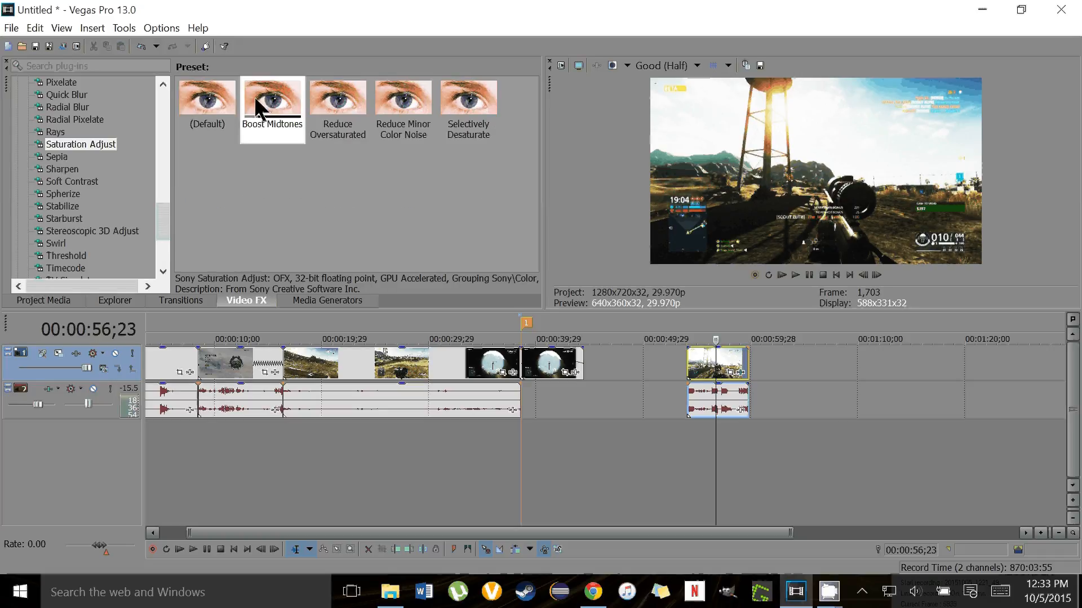
left_click_drag(255, 105, 687, 373)
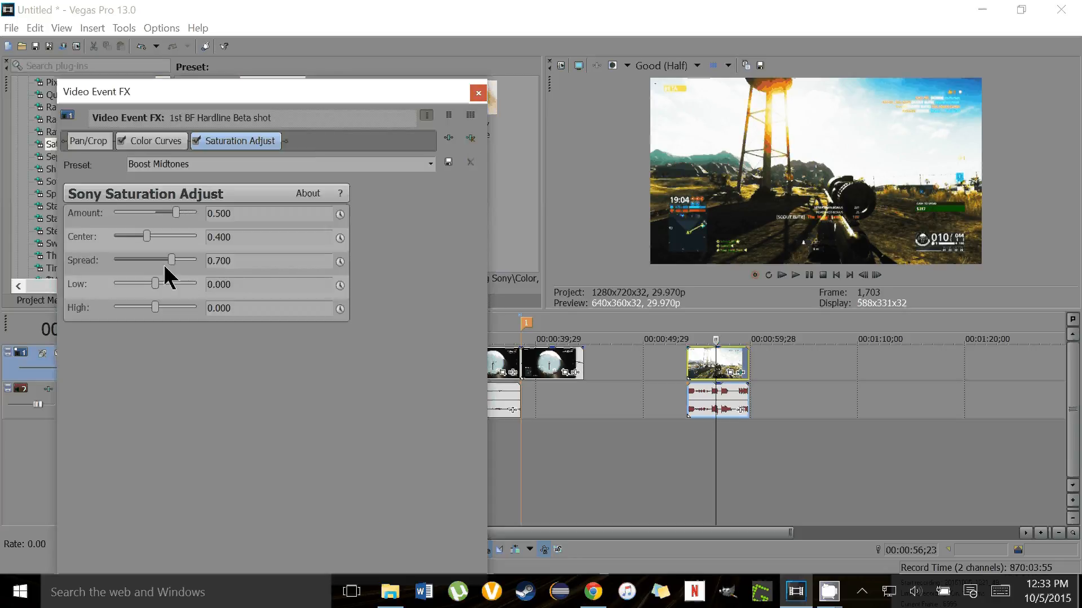
left_click_drag(156, 284, 111, 299)
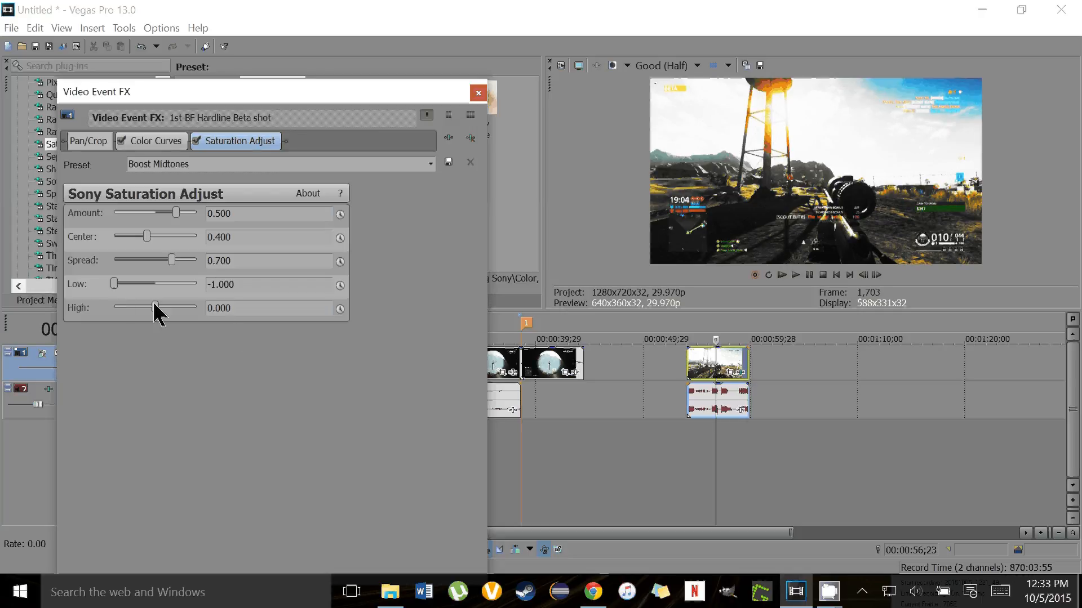
left_click_drag(155, 309, 186, 316)
Step: Check the color-graded last segment at several frames and close its effect settings
left_click(703, 371)
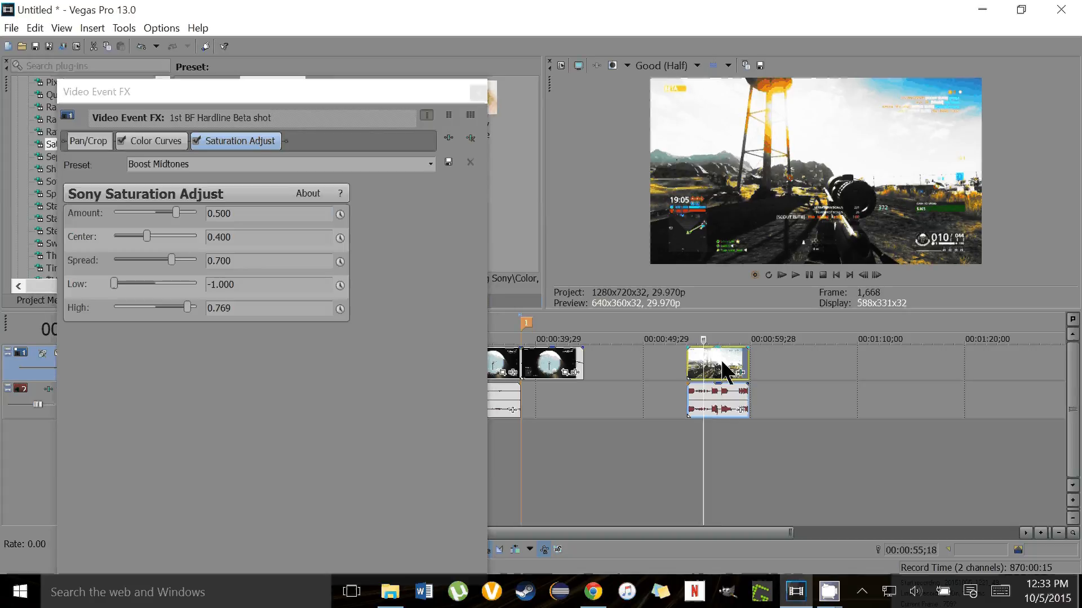
key("space")
left_click(716, 370)
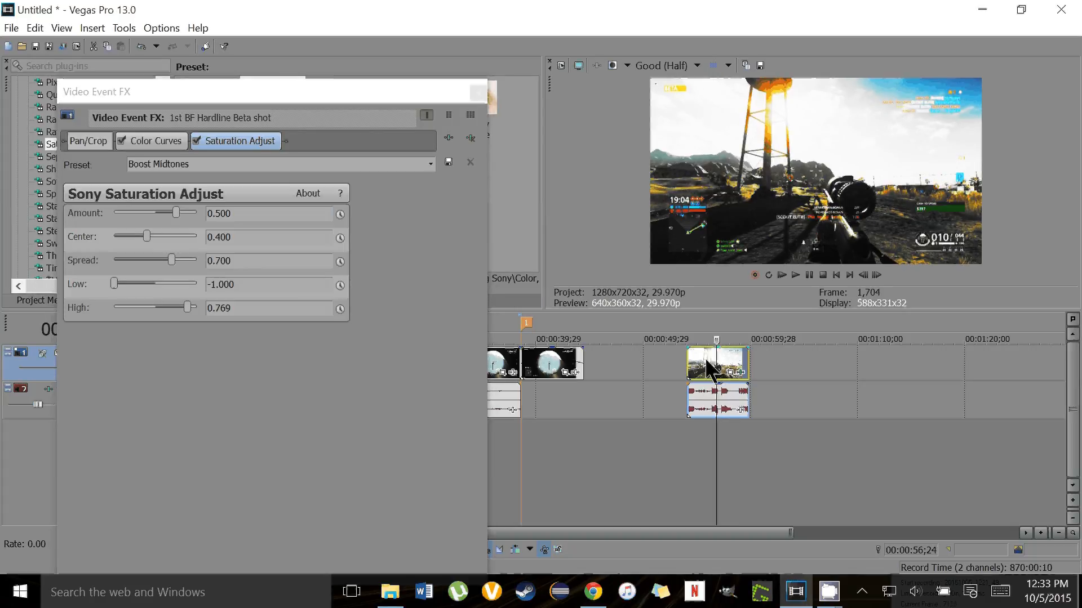
left_click(706, 361)
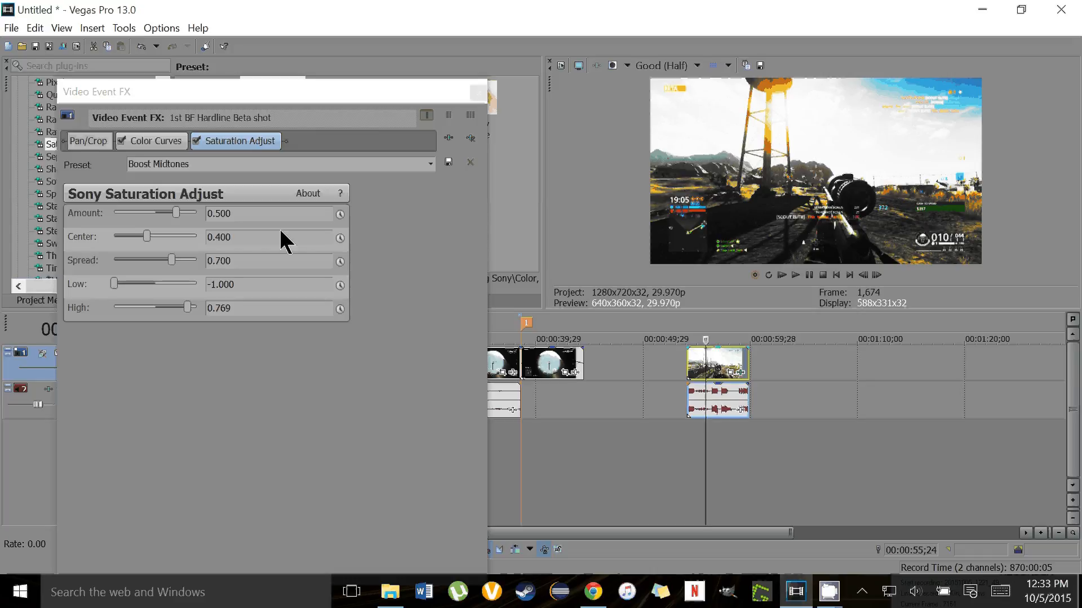
left_click(478, 94)
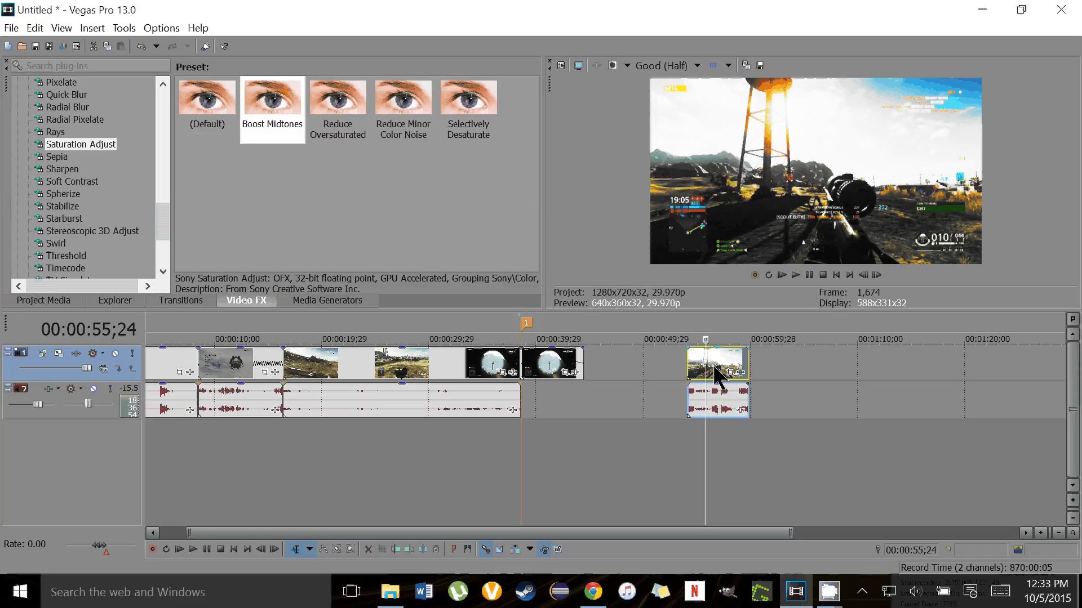
Step: Play back the color-graded last segment from its start to check the look in motion
left_click(688, 361)
left_click(195, 550)
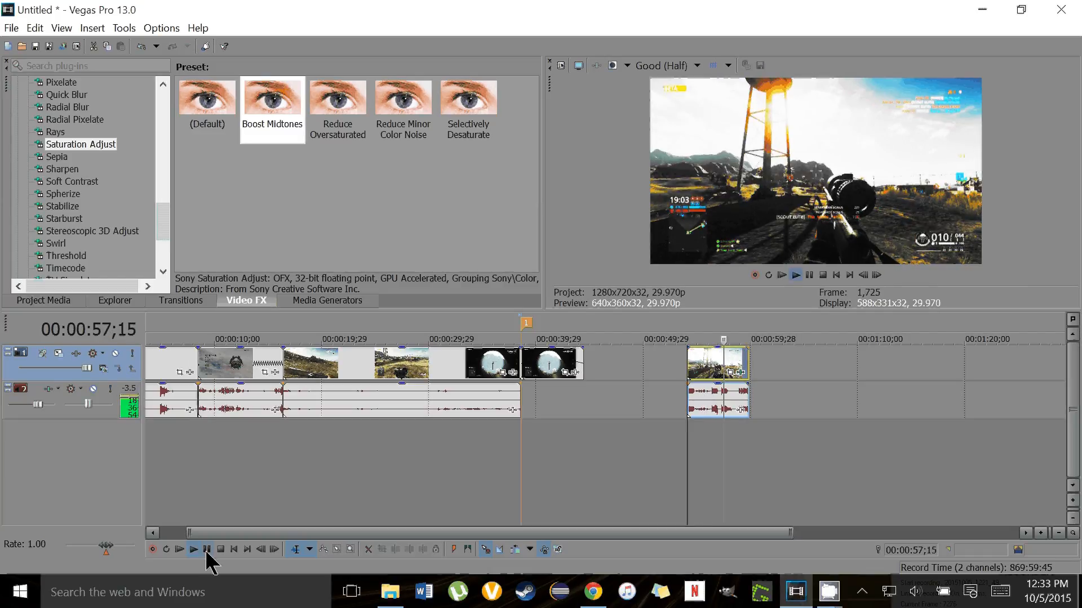
left_click(207, 550)
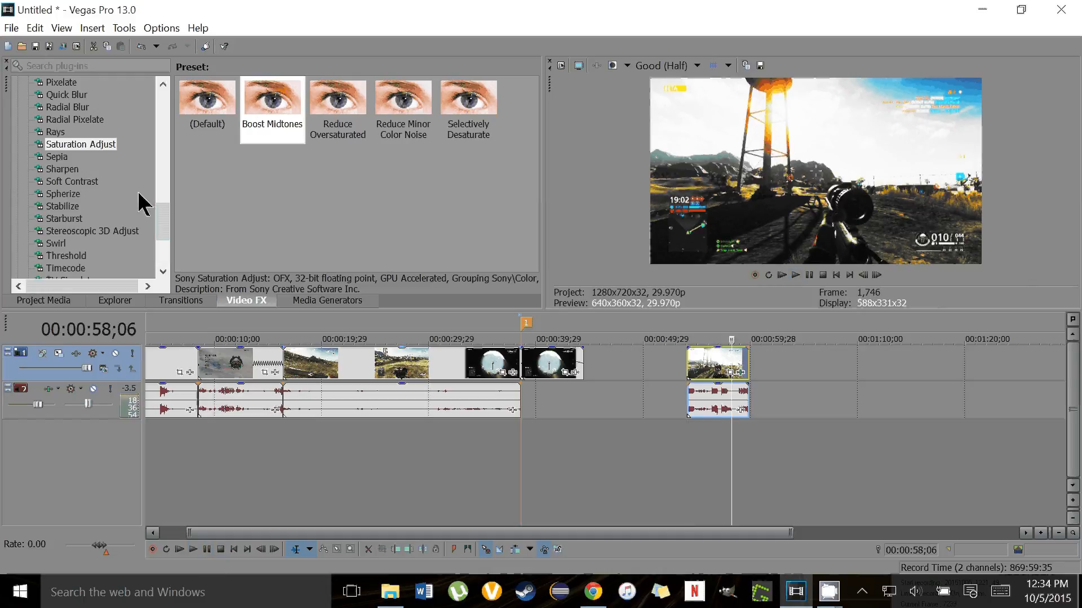
Step: Apply Soft Contrast with the Soft Moderate Contrast preset to the last segment, setting Stretch range to 0.00 and Contrast to 14.04
left_click(76, 183)
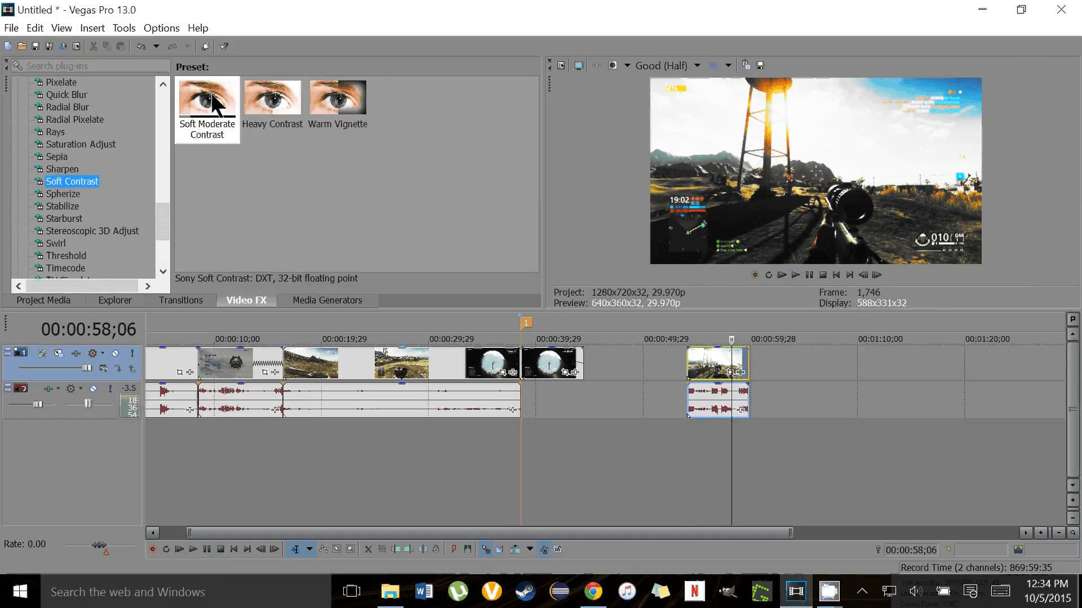
left_click_drag(212, 94, 718, 366)
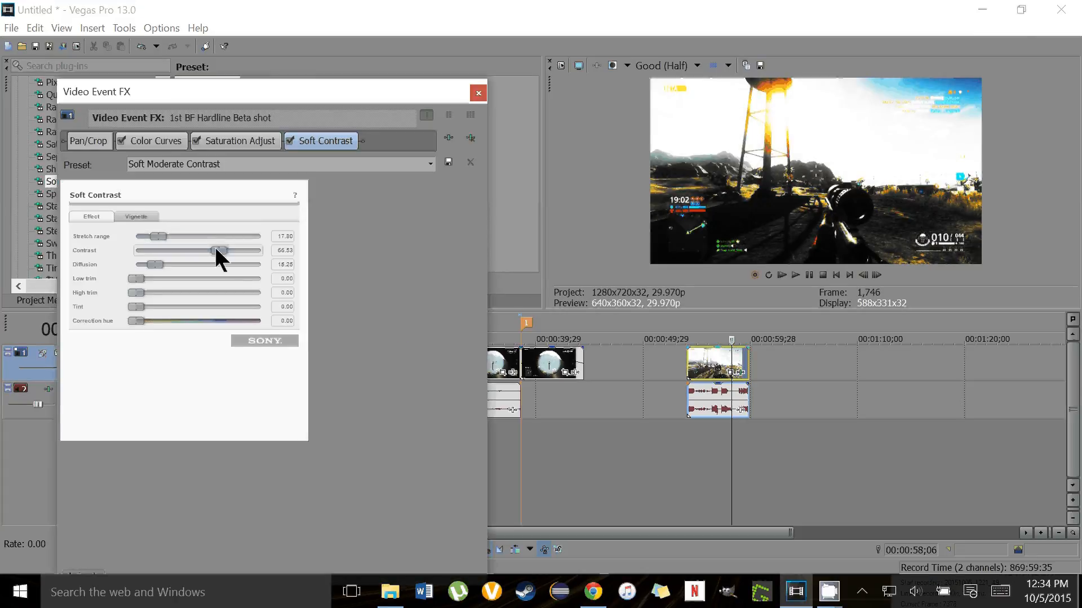
left_click_drag(158, 237, 111, 241)
left_click_drag(219, 251, 276, 279)
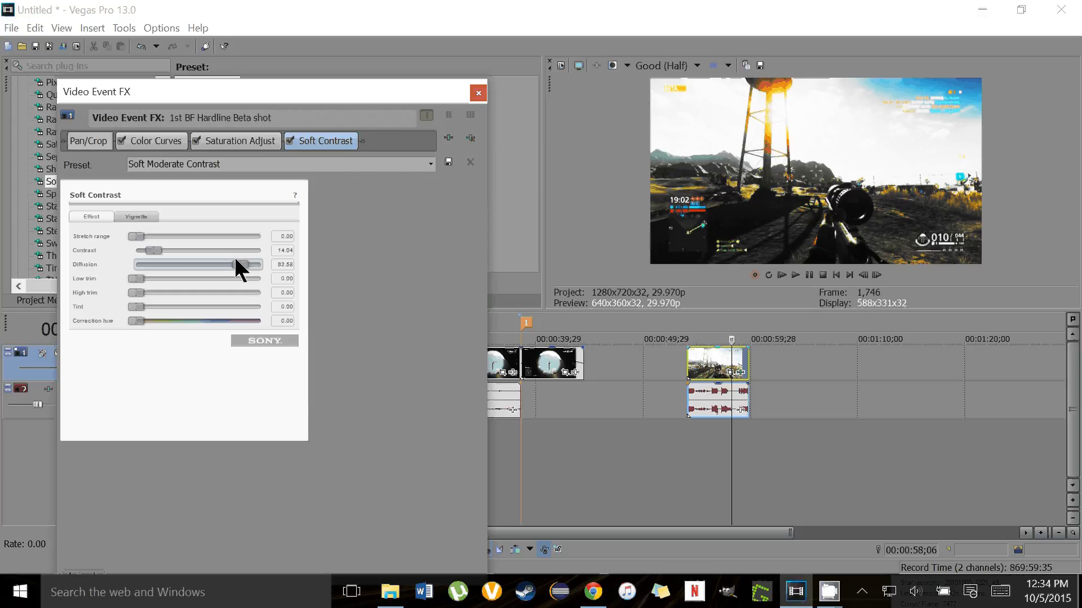
Step: Set Soft Contrast's Low trim to 47.06 and High trim to 100.00, raise Diffusion and Tint, and close the effect settings
left_click_drag(135, 278, 255, 296)
double_click(161, 289)
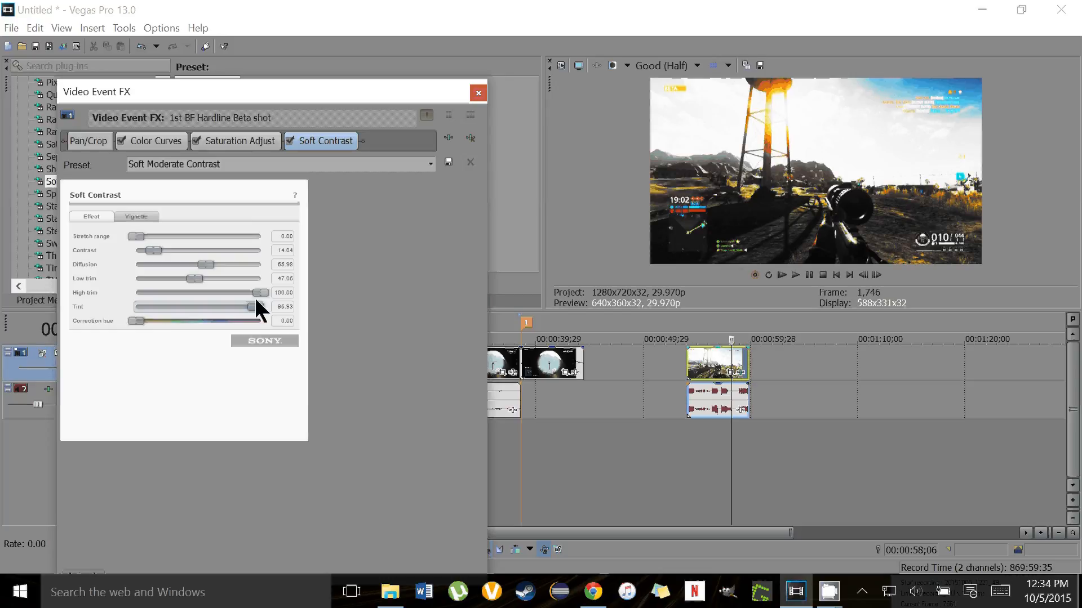
left_click_drag(134, 320, 100, 333)
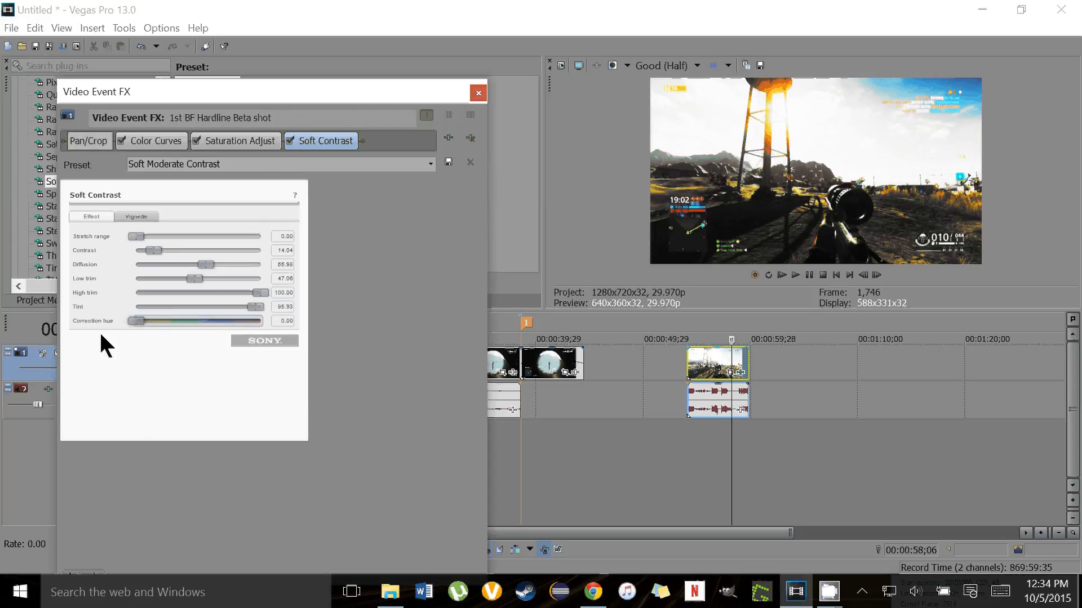
left_click(476, 93)
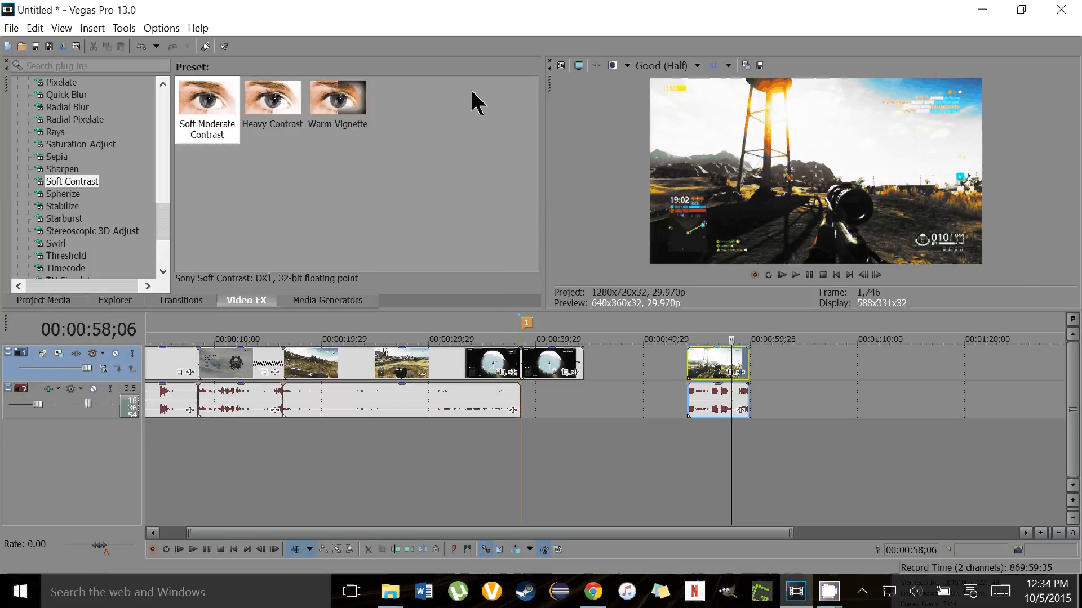
Step: Check the last segment with Soft Contrast applied at several frames
left_click(702, 370)
left_click(716, 371)
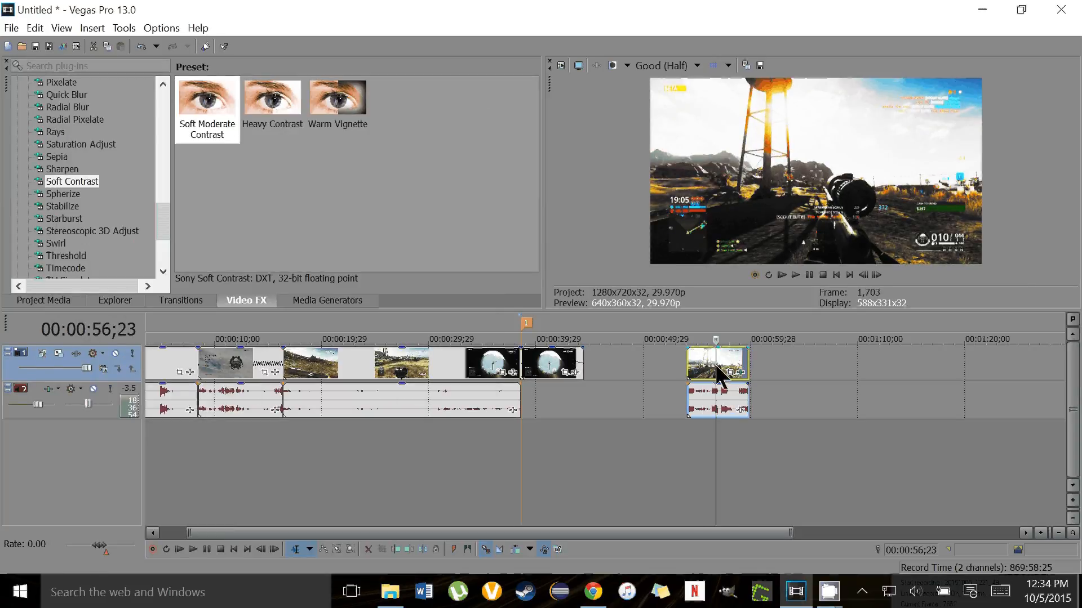
left_click(728, 366)
left_click(742, 358)
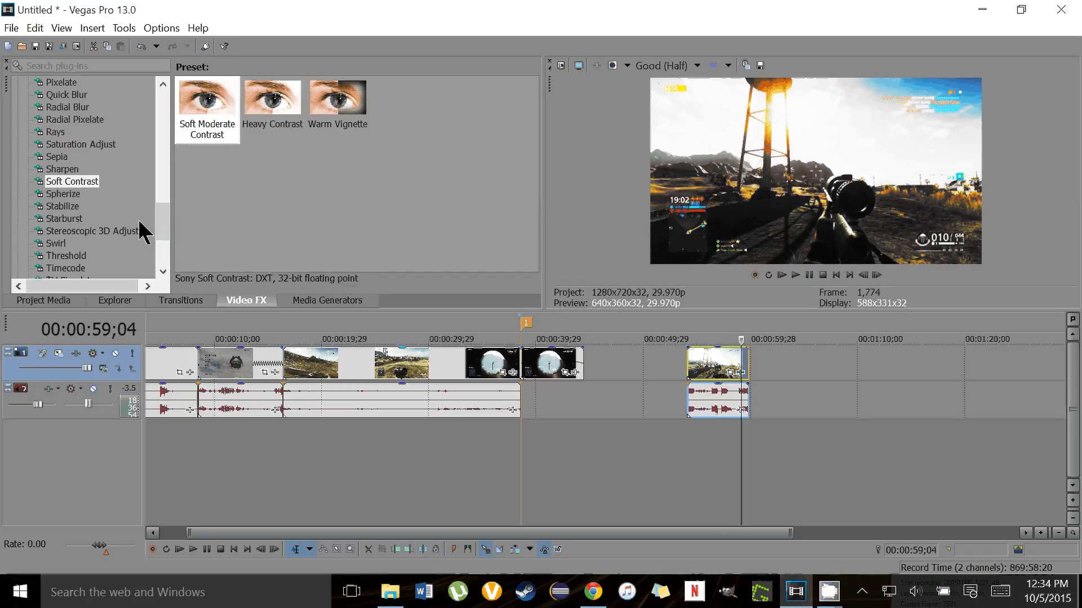
Step: Try the default Sharpen effect on the last segment at amounts 1.000 and 0.844, and remove it from the effect chain
left_click(63, 169)
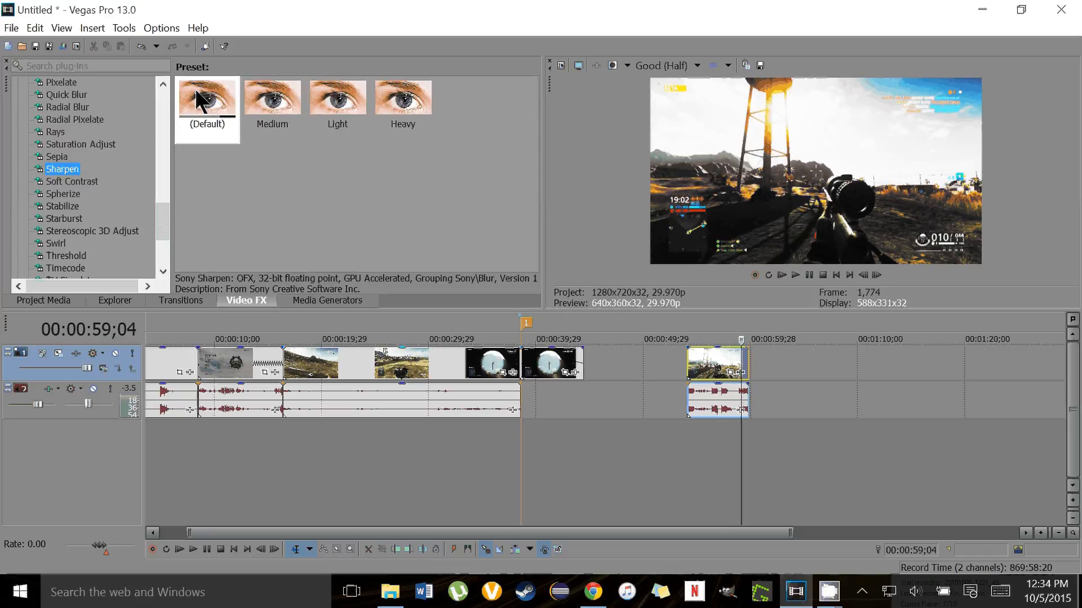
left_click_drag(198, 98, 715, 363)
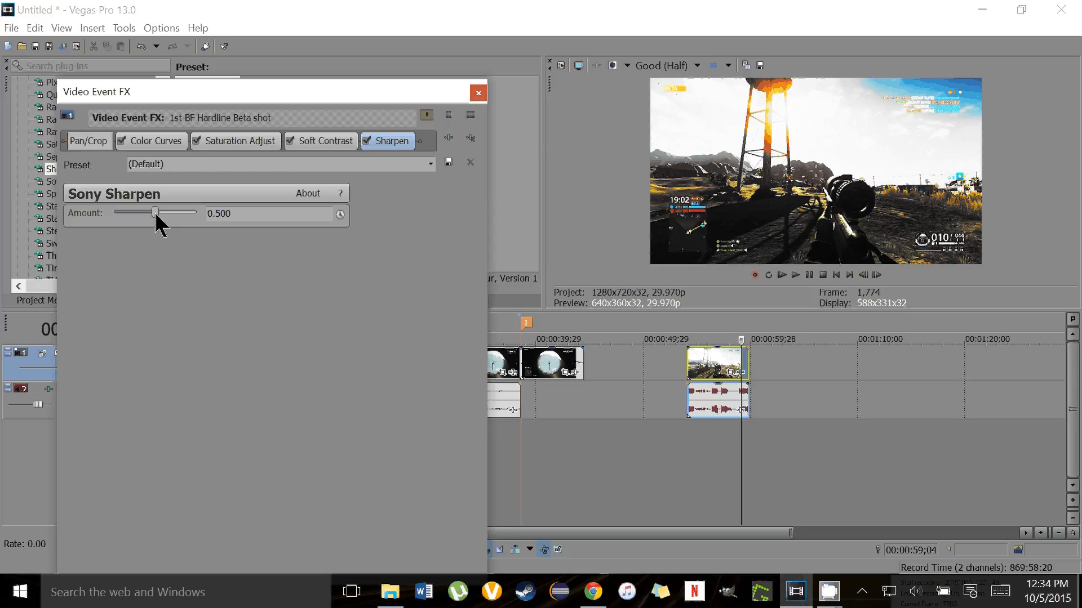
left_click_drag(155, 213, 206, 221)
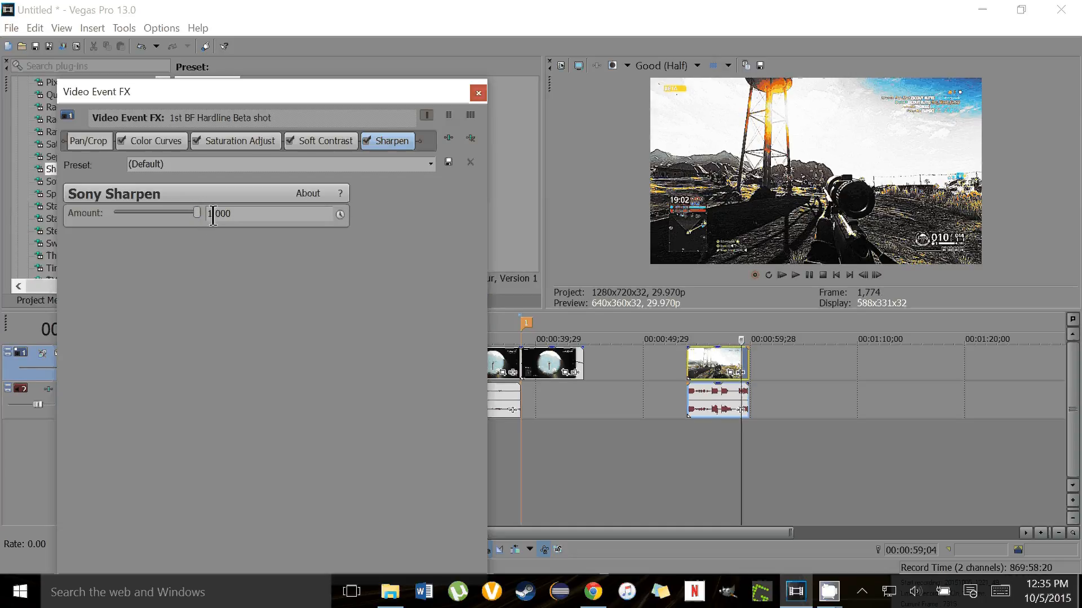
mouse_move(198, 213)
left_mouse_down()
mouse_move(171, 213)
mouse_move(185, 217)
left_mouse_up()
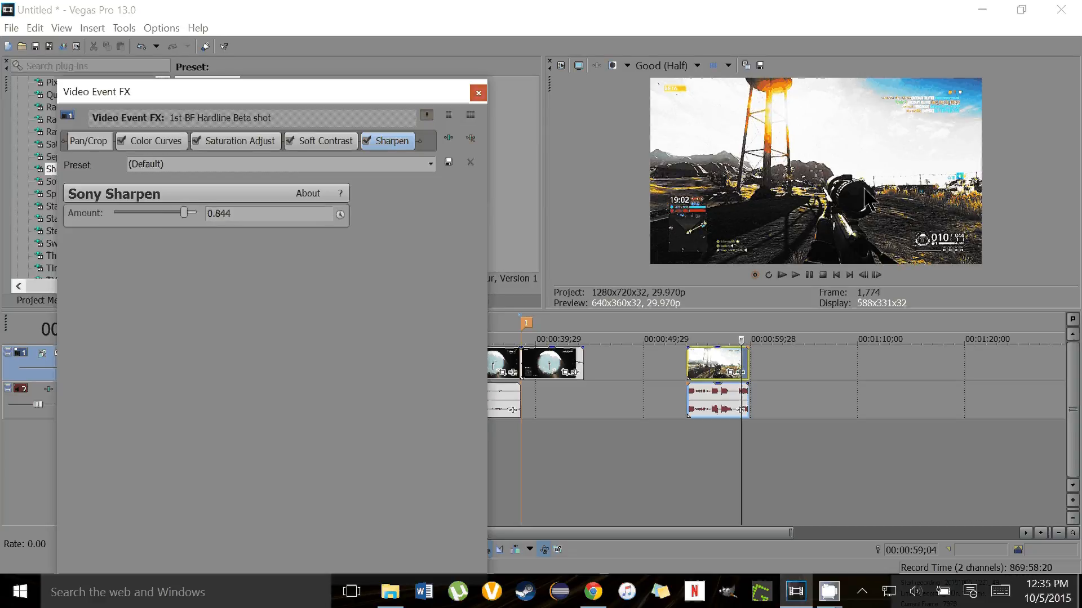
left_click(468, 140)
left_click(477, 93)
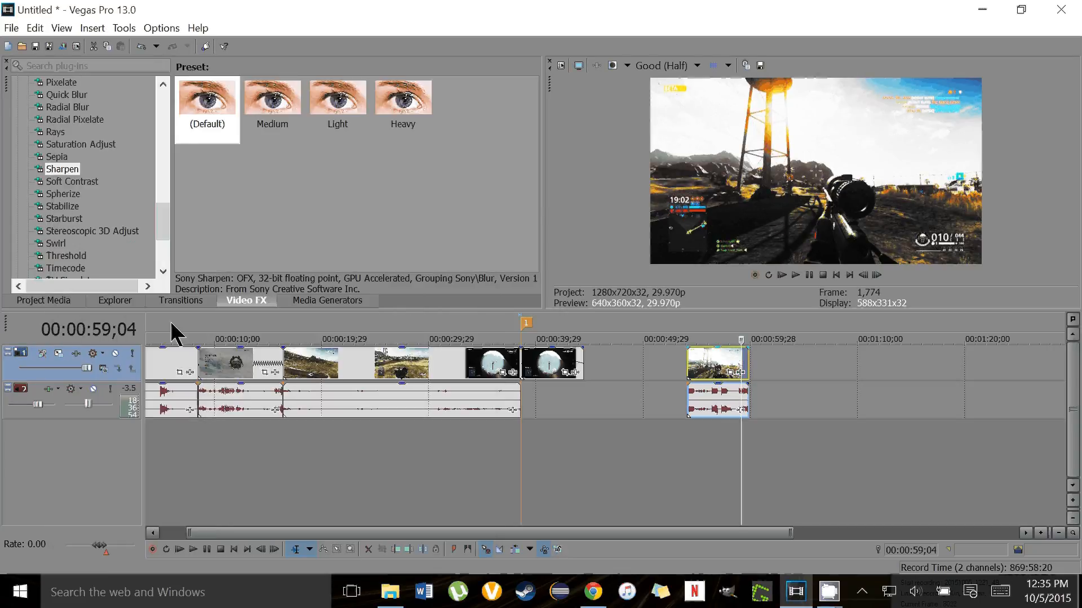
Step: Compare frames of the color-graded last segment with a frame of the ungraded third segment
left_click(722, 364)
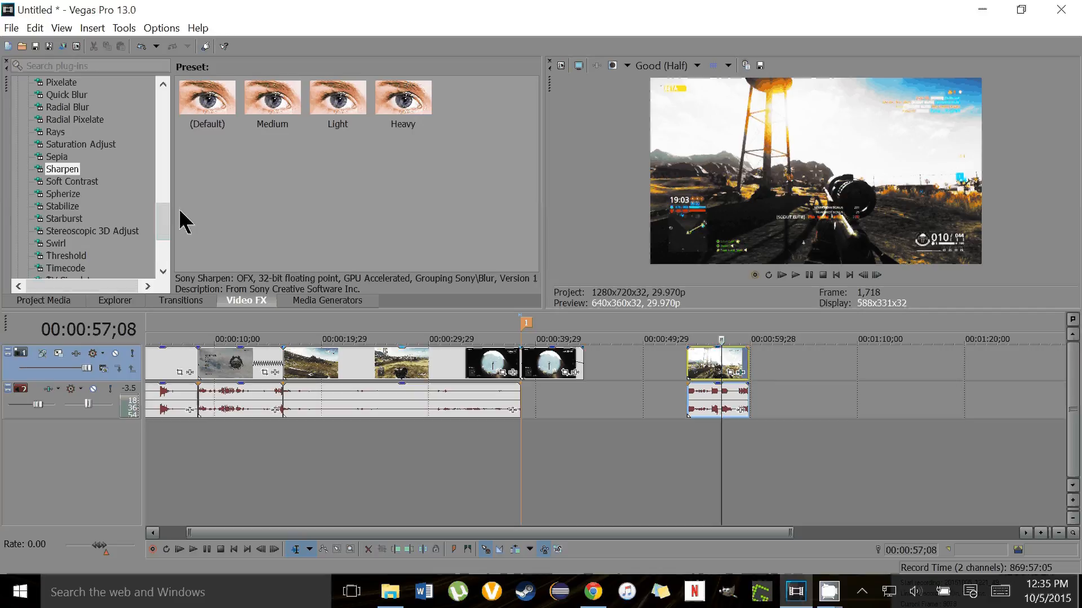
left_click(704, 361)
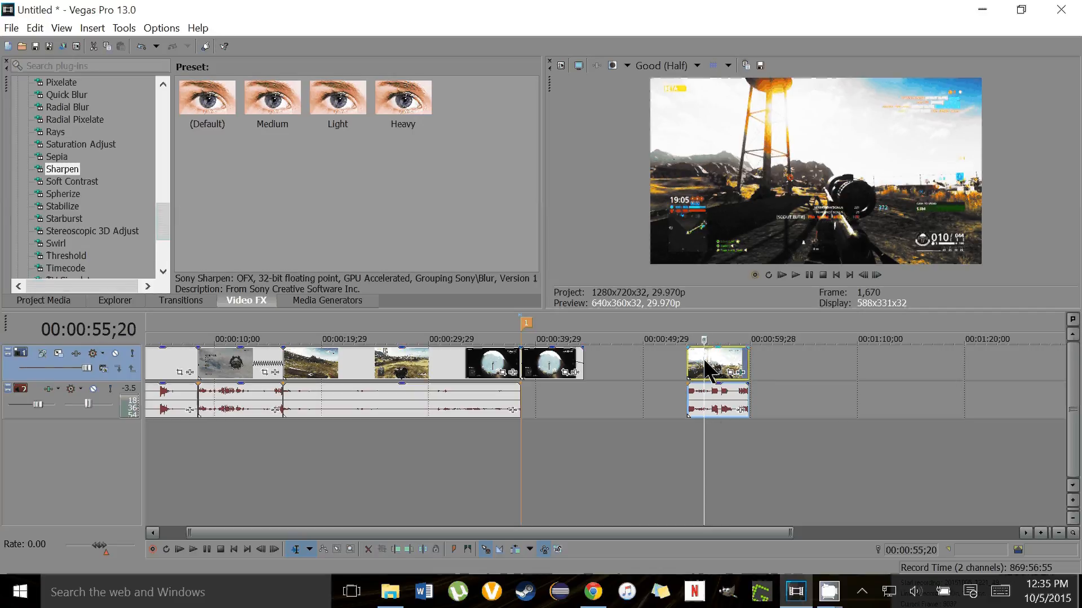
left_click(715, 365)
left_click(371, 367)
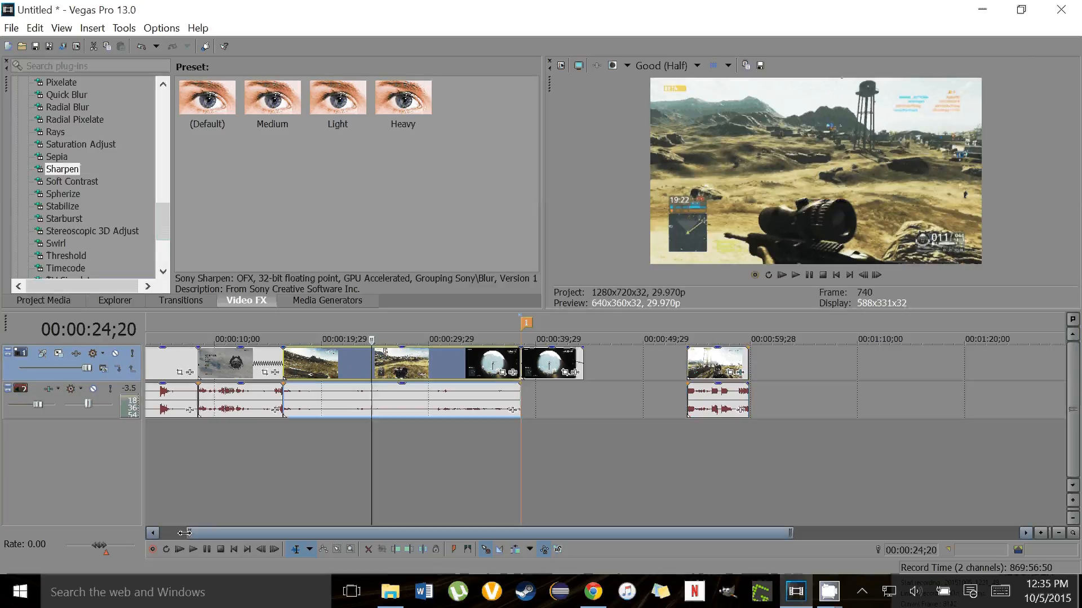
Step: Play back the audio-free segment after marker 1 up to its fade-out
left_click_drag(184, 533, 163, 533)
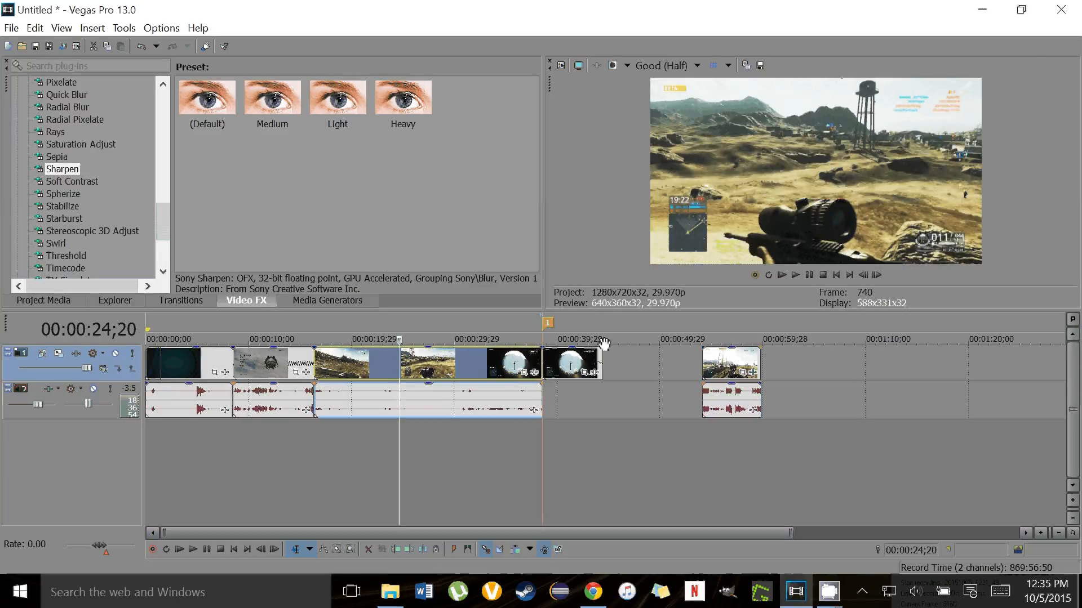
left_click(558, 363)
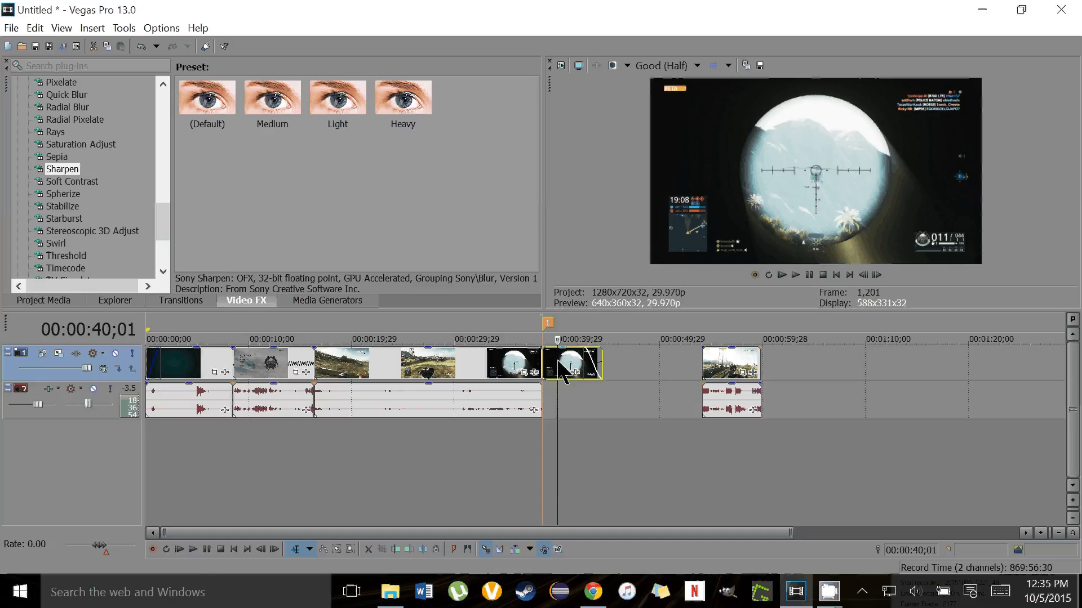
left_click(194, 549)
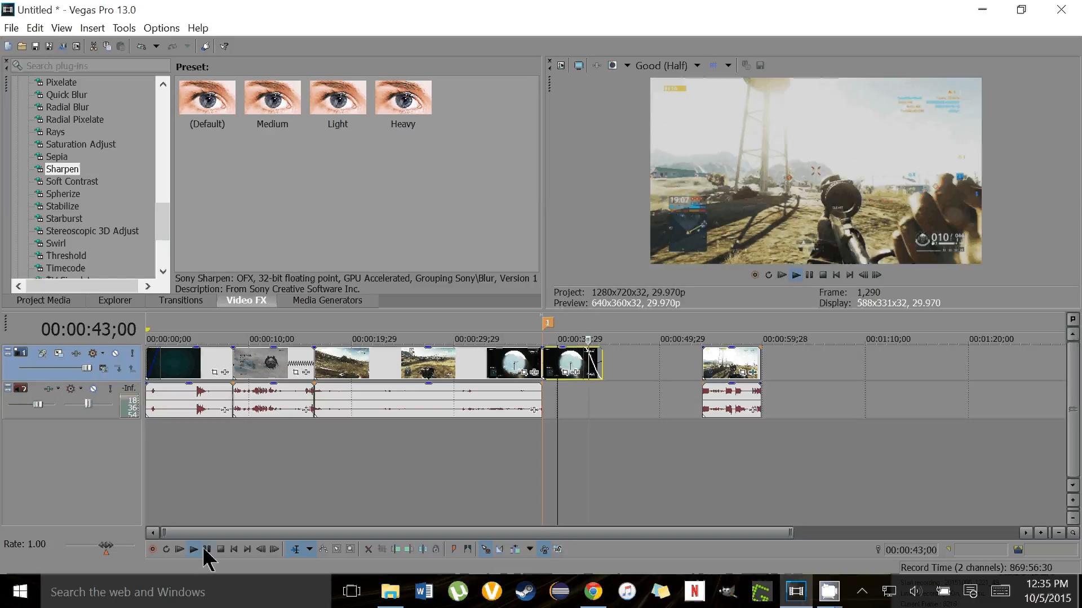
left_click(205, 550)
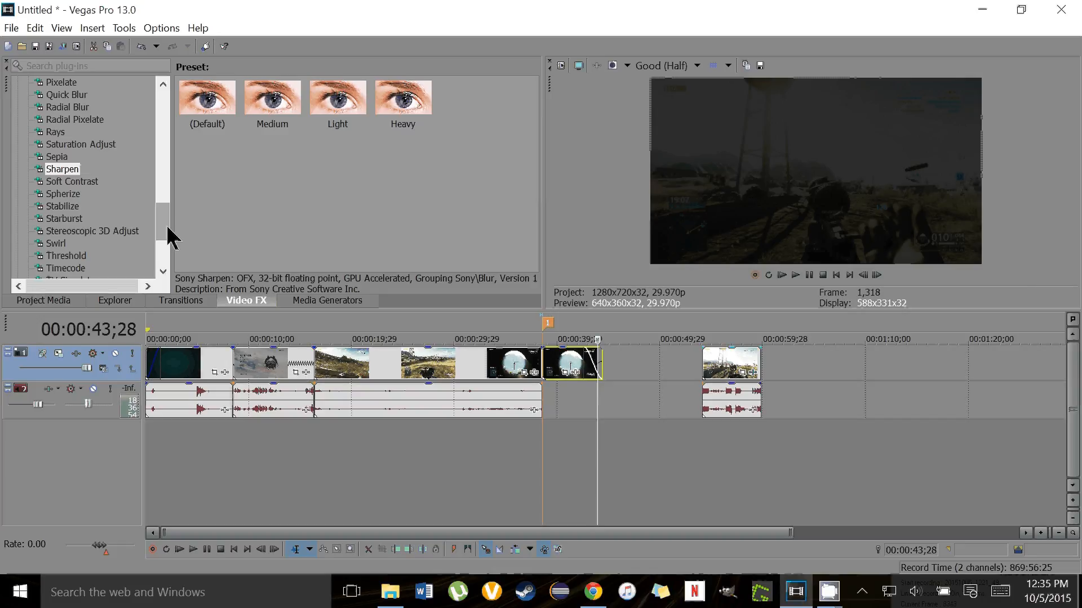
Step: Open the project properties and select the HDV 720-30p (1280x720, 29.970 fps) video template
left_click_drag(167, 227, 167, 113)
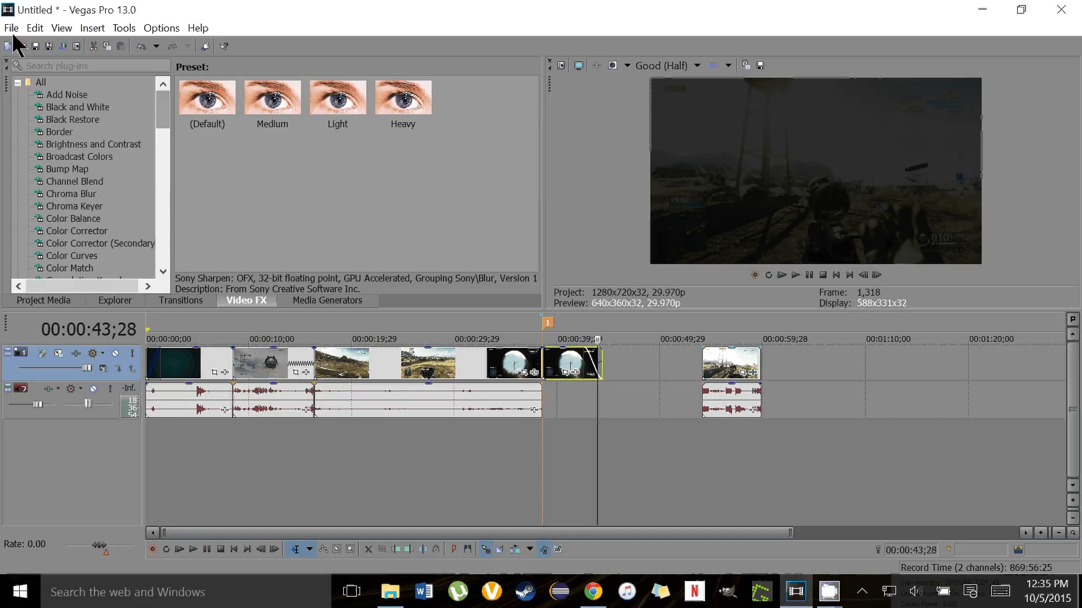
left_click(12, 28)
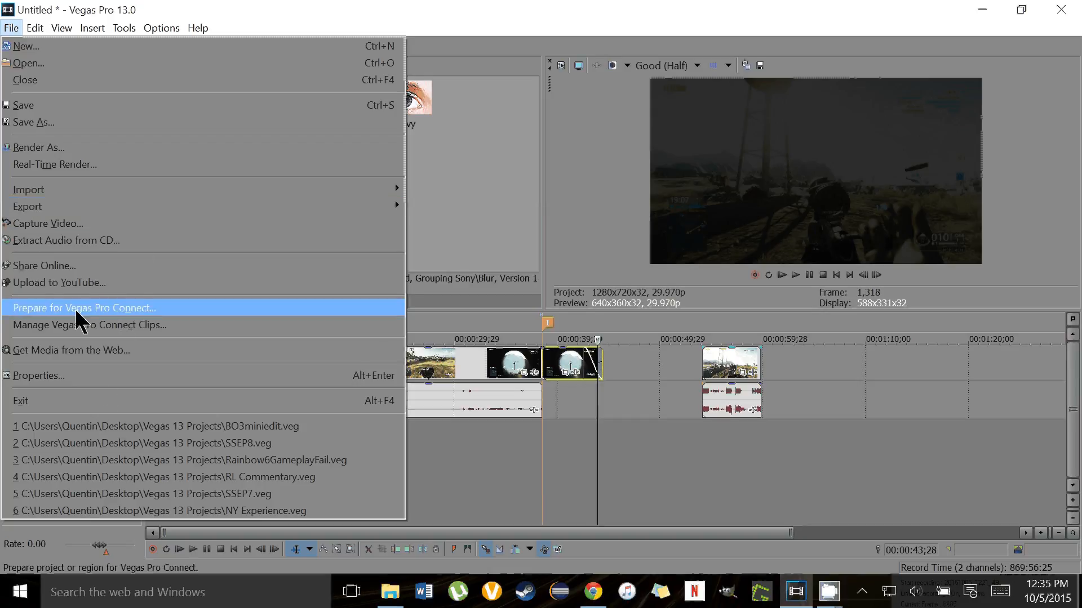
left_click(56, 375)
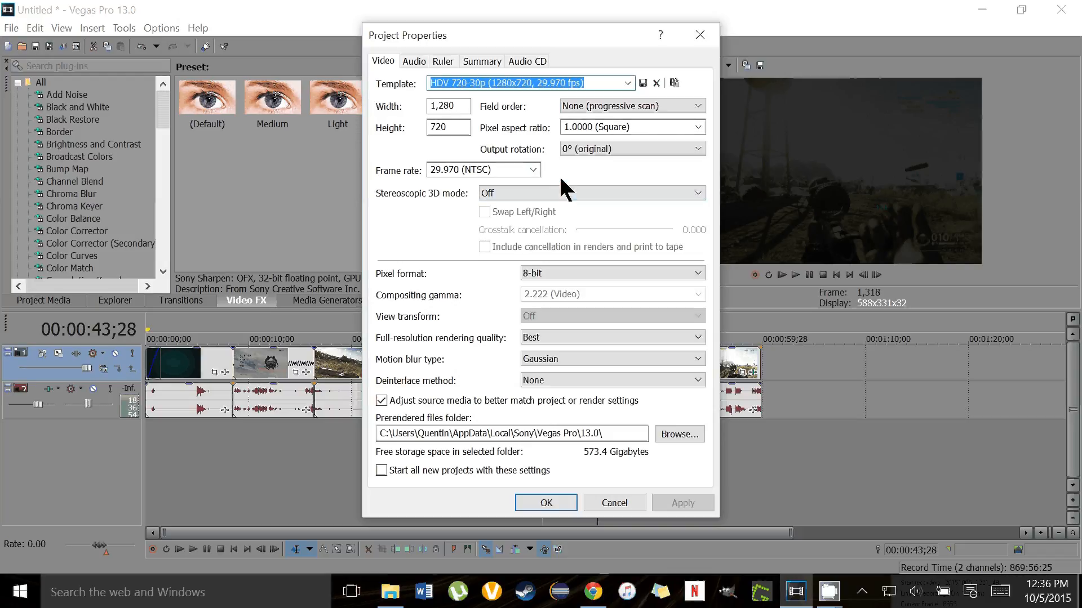
left_click(627, 83)
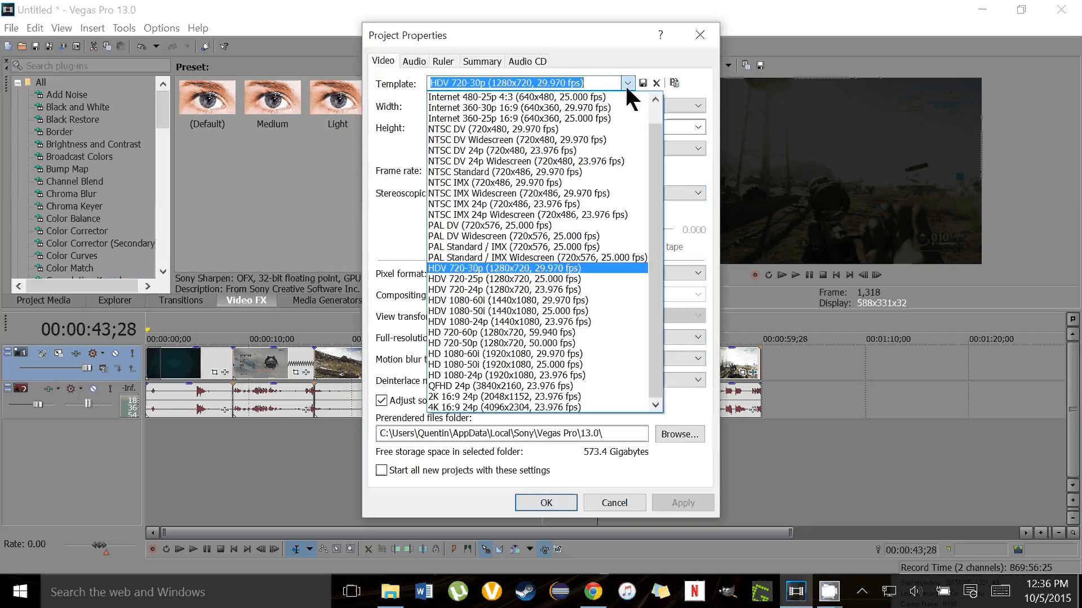
left_click(536, 268)
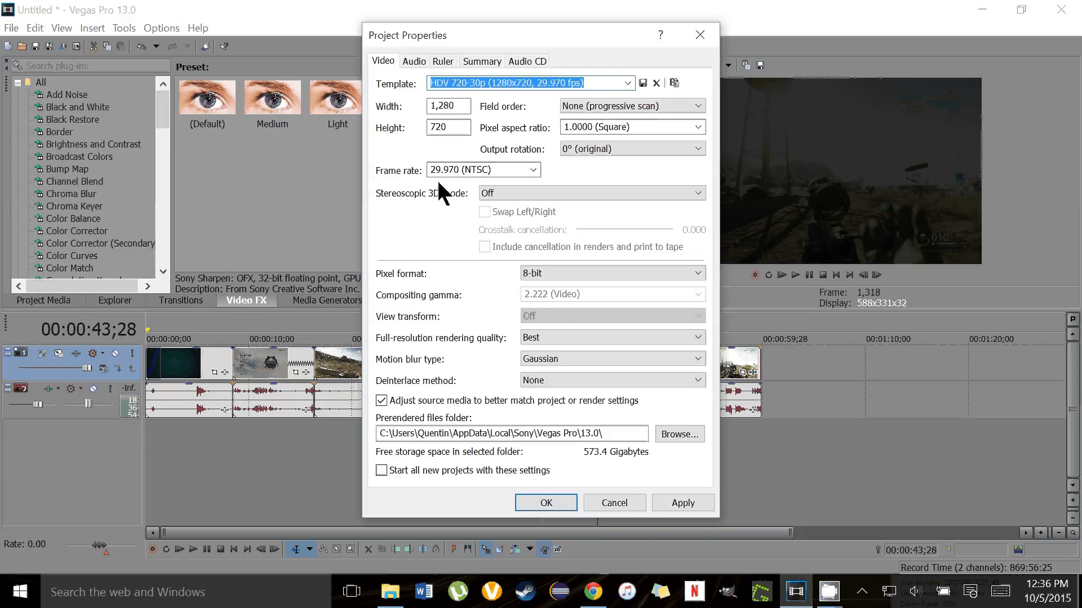
Step: Set the project's full-resolution rendering quality to Best
left_click(543, 336)
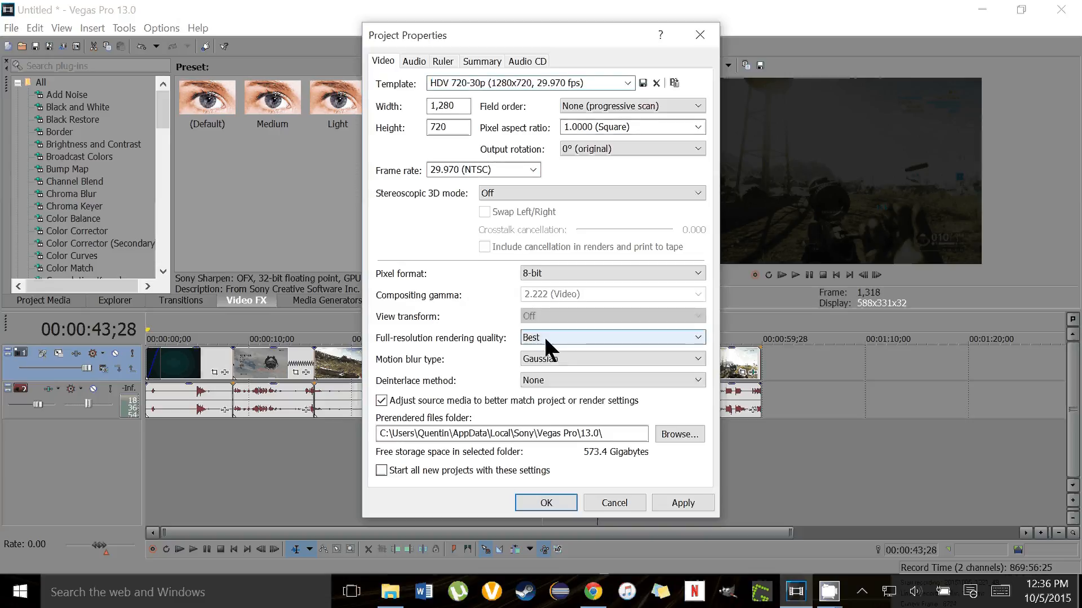
left_click(543, 336)
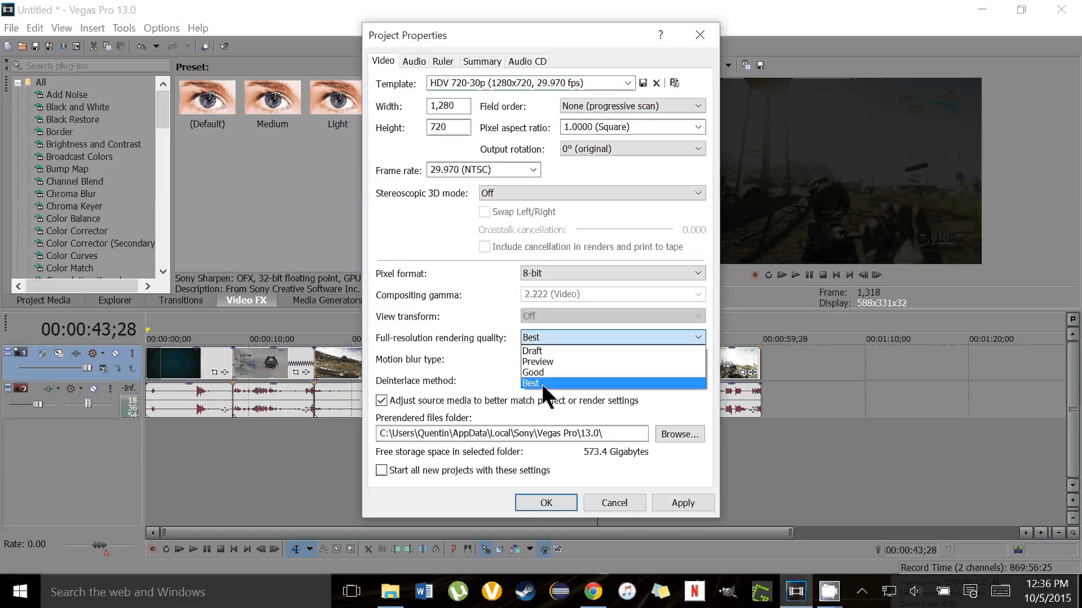
left_click(540, 382)
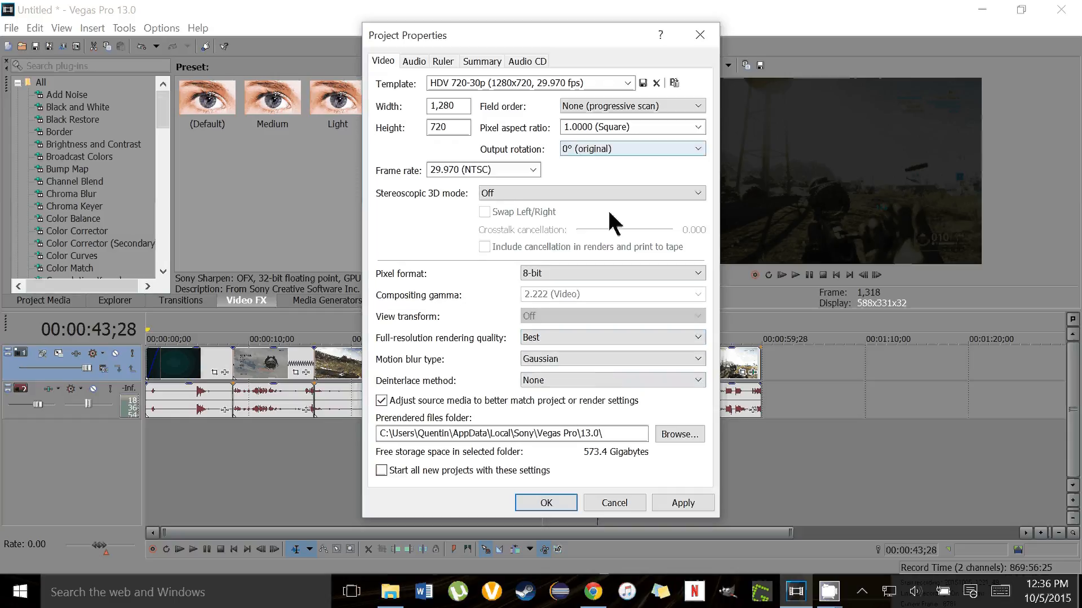
Step: Review the project's Audio, Ruler, Summary and Audio CD properties, and apply the project settings
left_click(416, 62)
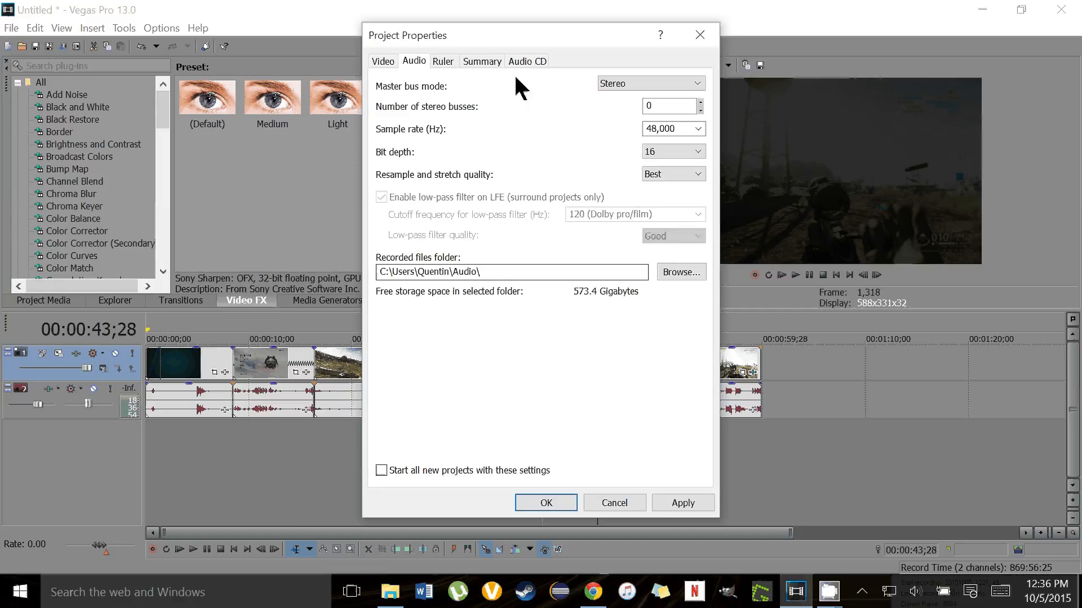
left_click(451, 61)
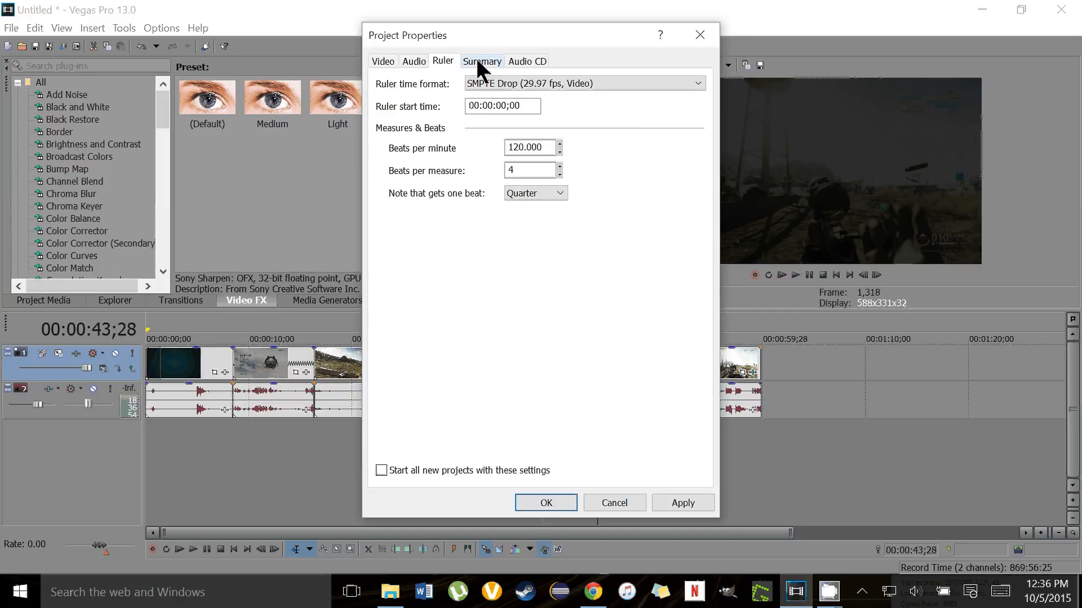
left_click(477, 61)
left_click(514, 62)
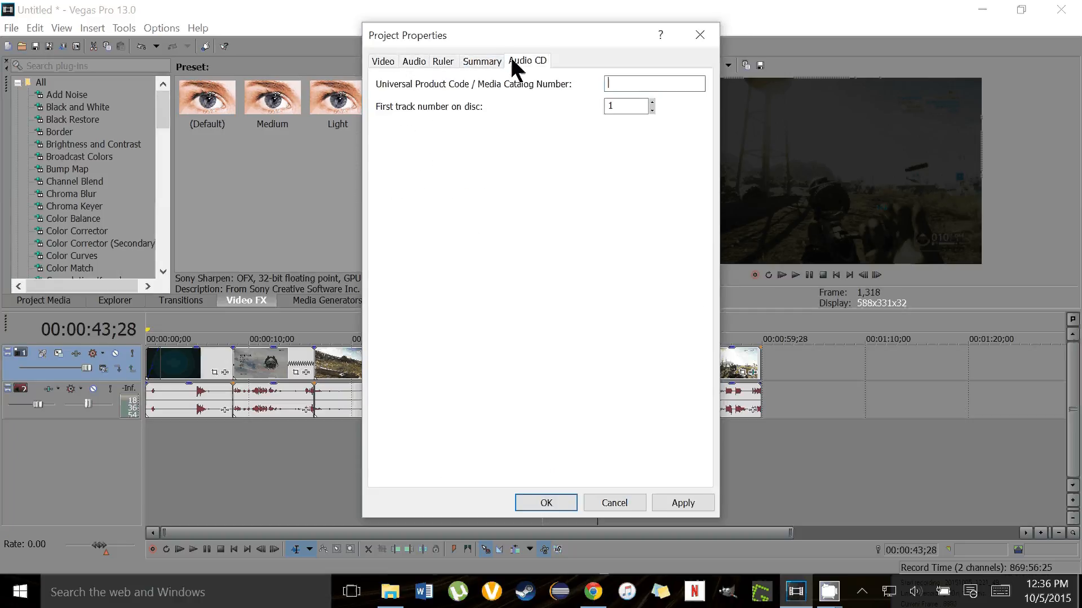
left_click(386, 61)
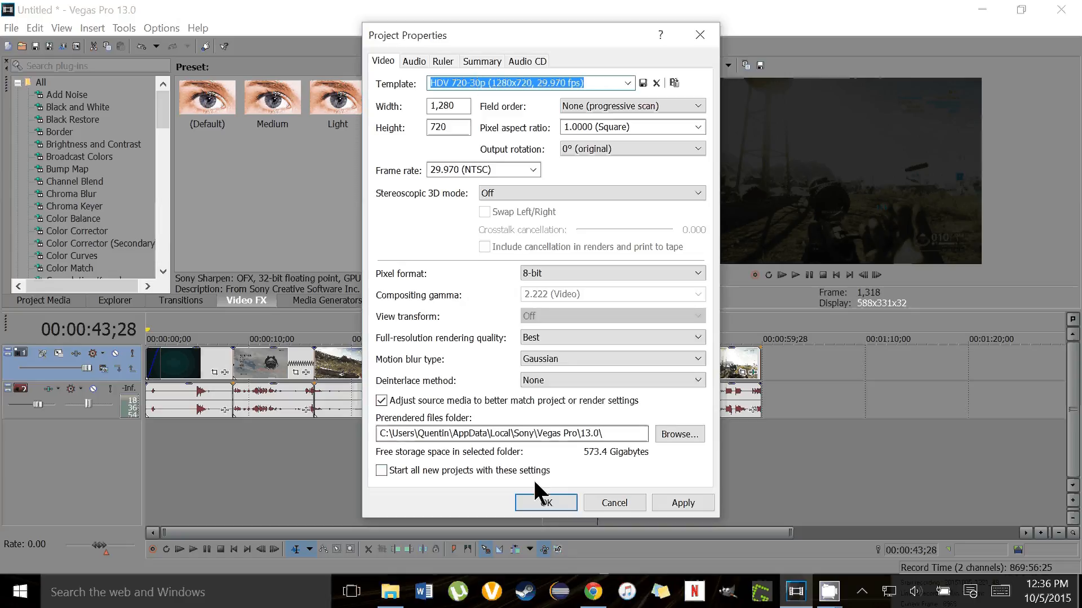
left_click(671, 504)
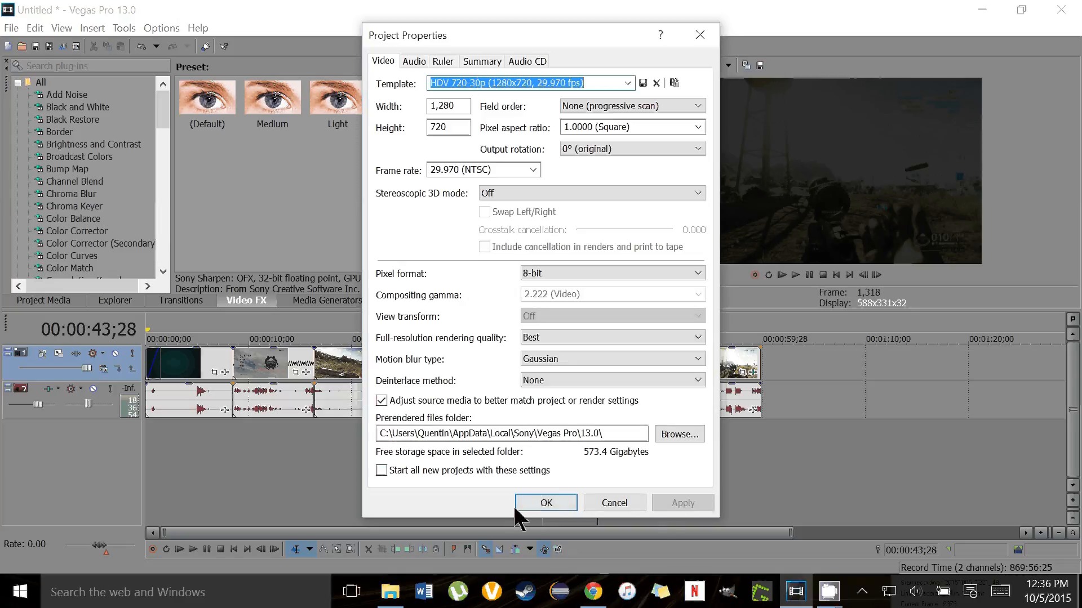
Step: Confirm the project properties, open Render As, and choose the Windows Media Video V11 template 6 Mbps HD 720-30p Video
left_click(524, 504)
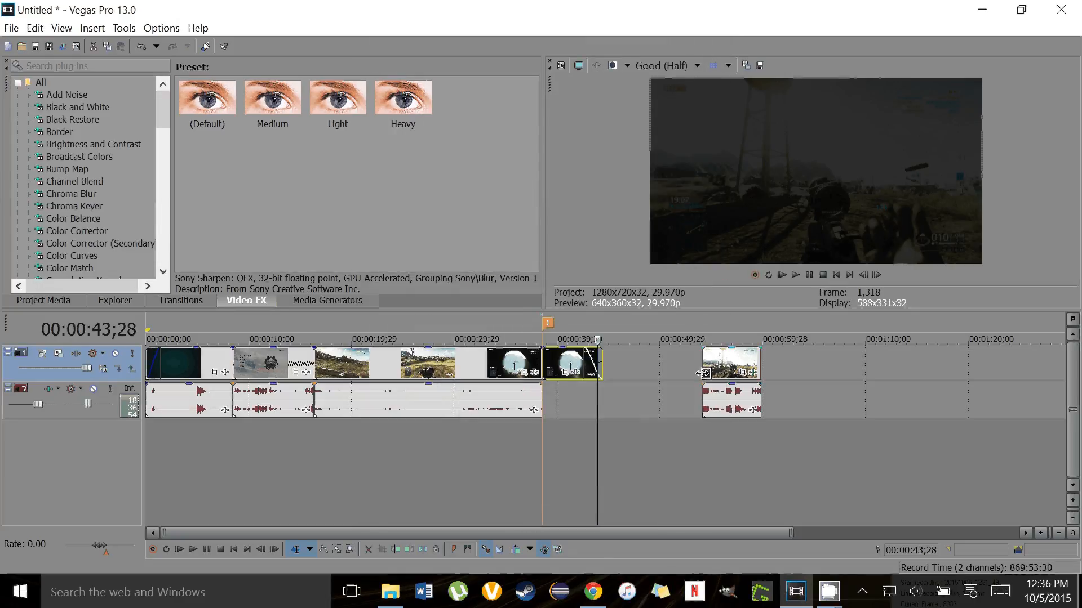
left_click(11, 28)
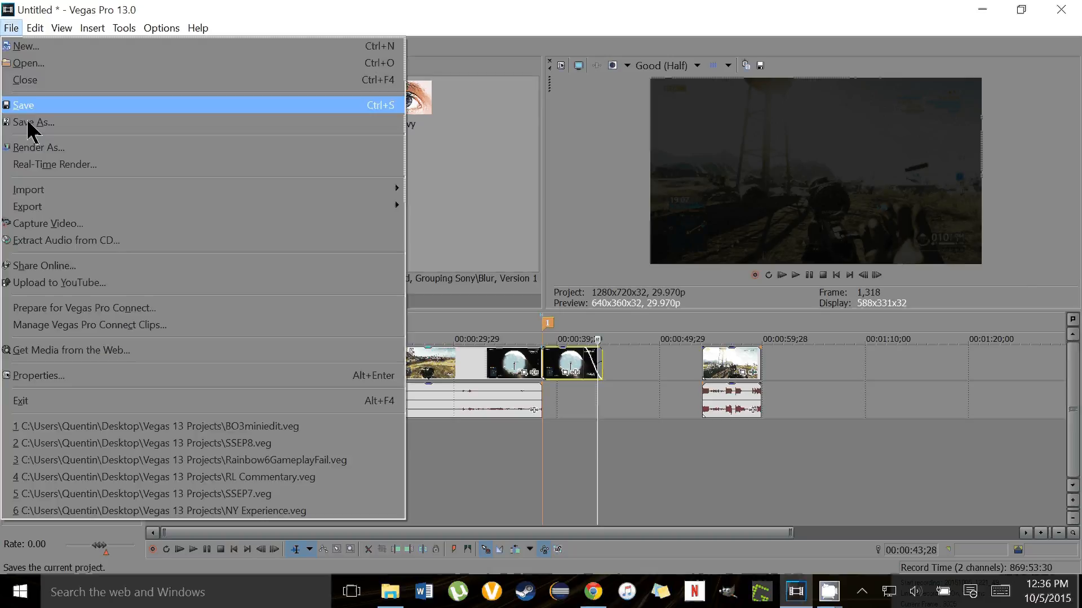
left_click(46, 146)
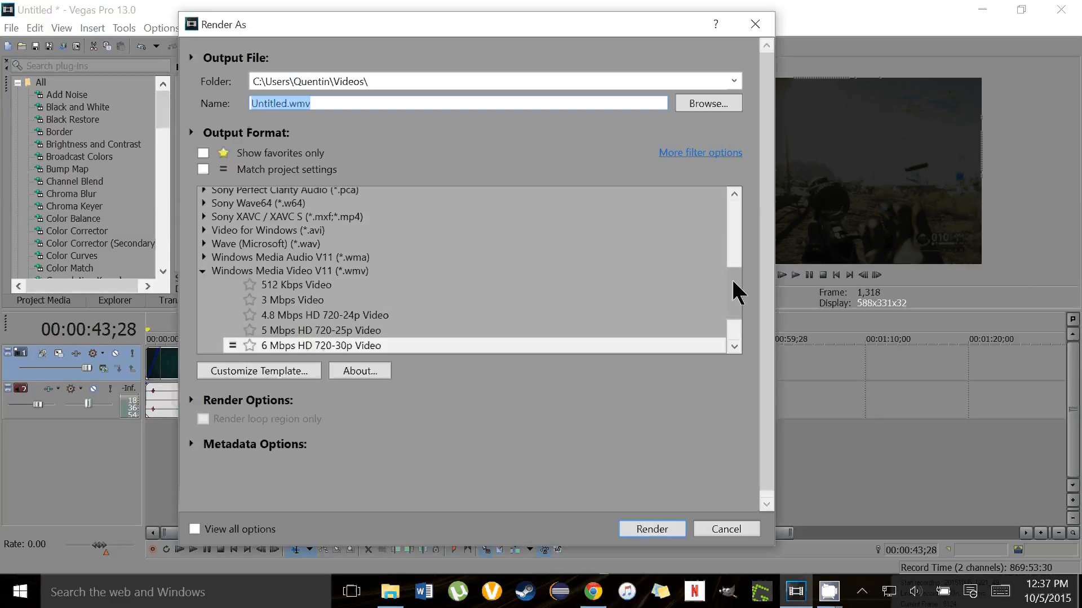
left_click_drag(734, 290, 731, 308)
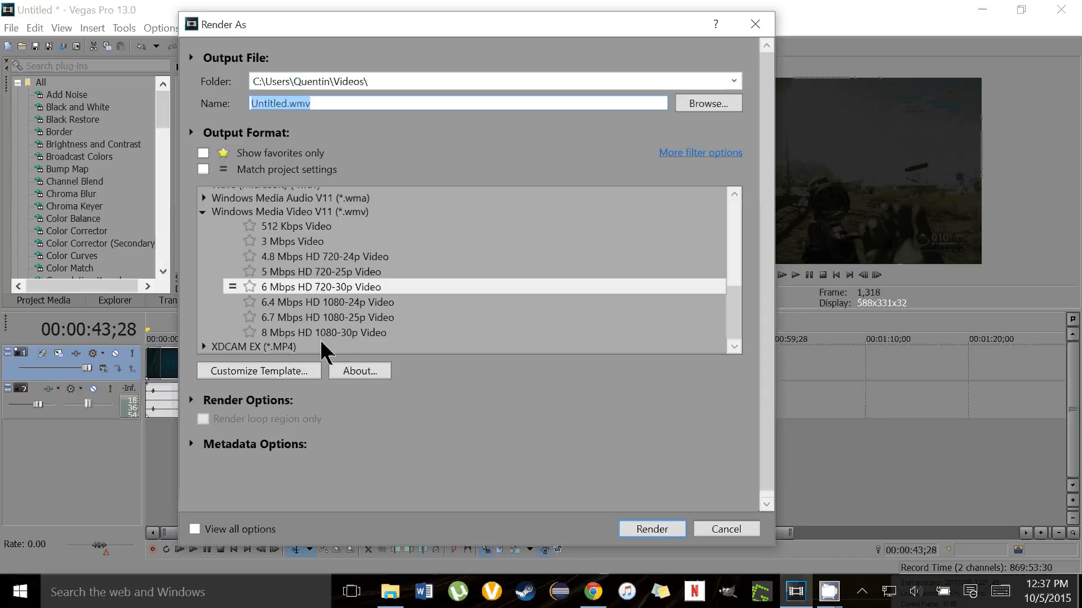
left_click(310, 295)
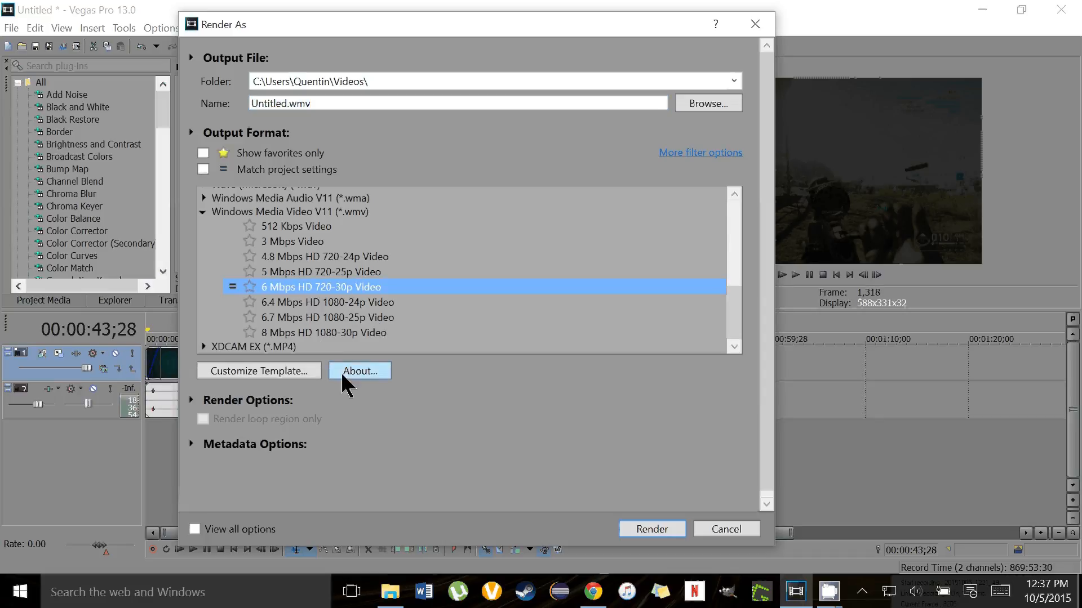
left_click(301, 333)
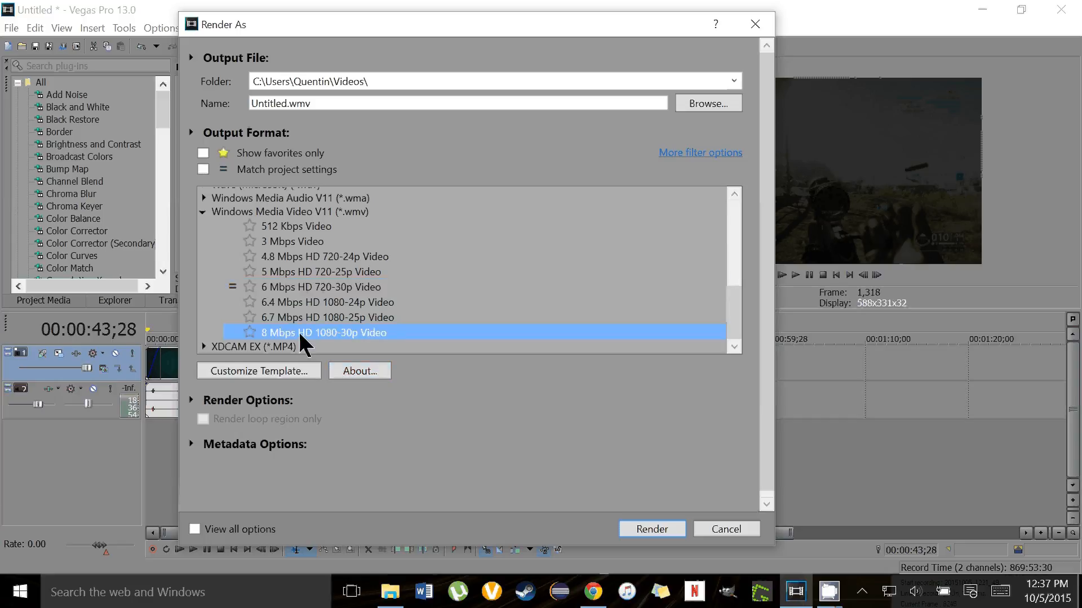
left_click(296, 288)
Step: Customize the 6 Mbps HD 720-30p Video template with video smoothness set to 100 (Sharpest)
left_click(281, 374)
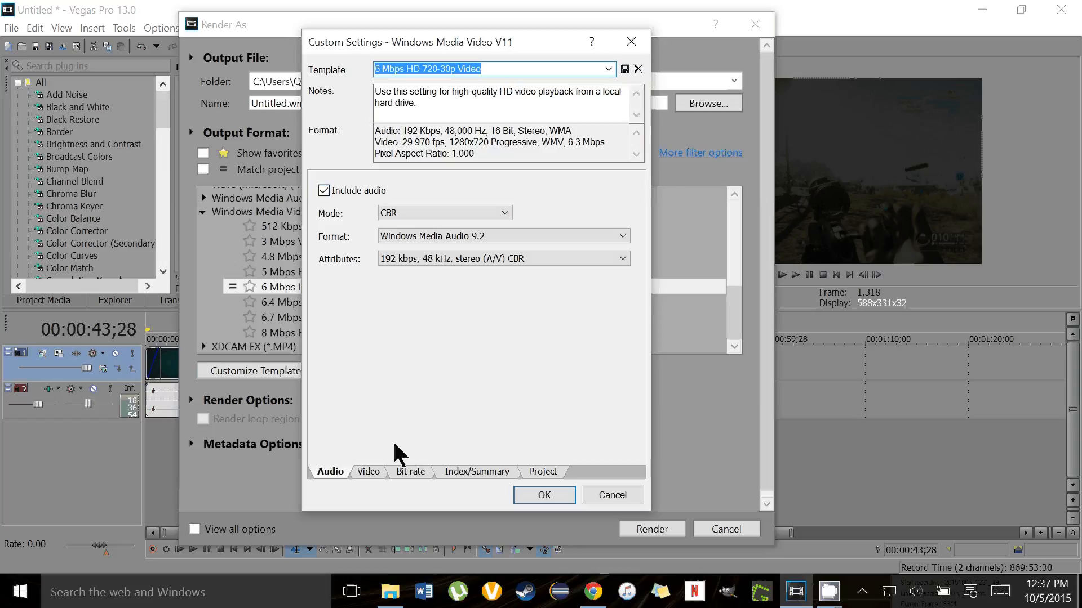
left_click(369, 472)
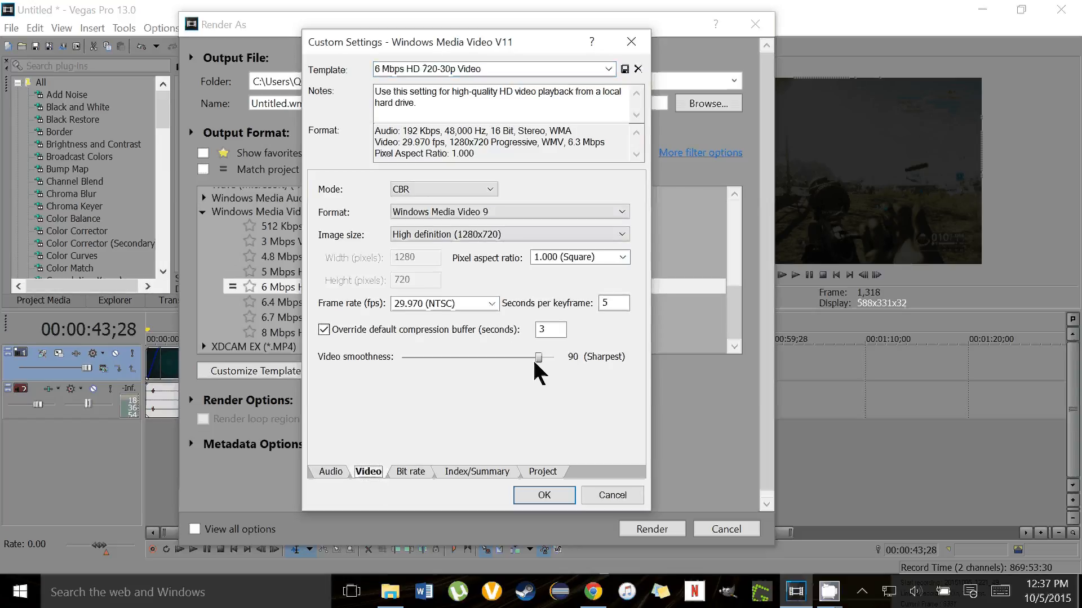
left_click_drag(537, 355, 574, 364)
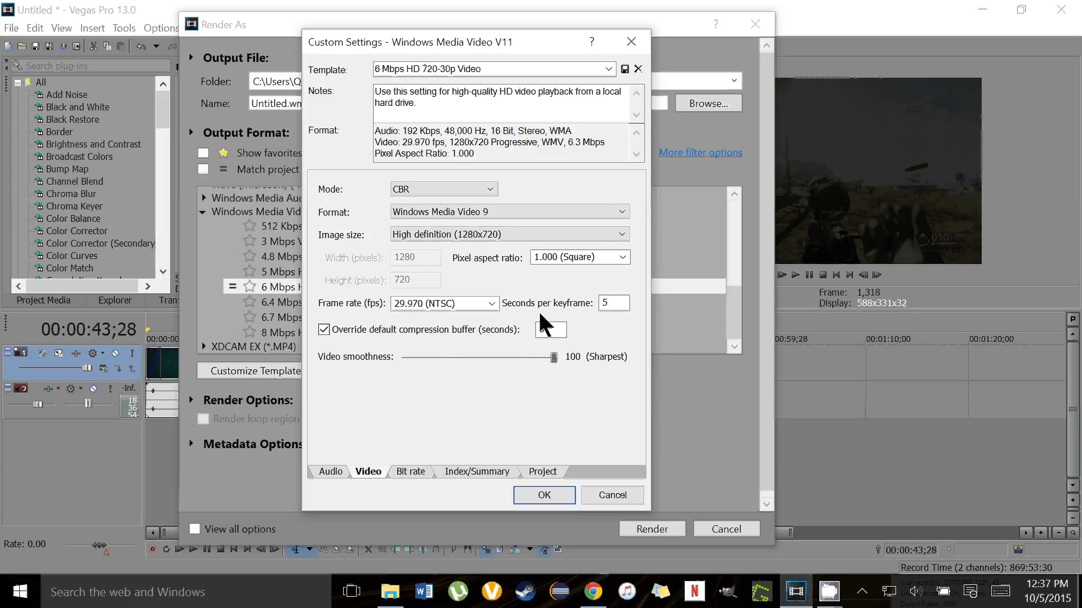
Step: Review the template's bit rate and index settings, set its video rendering quality to Best, and leave Render As without rendering
left_click(409, 473)
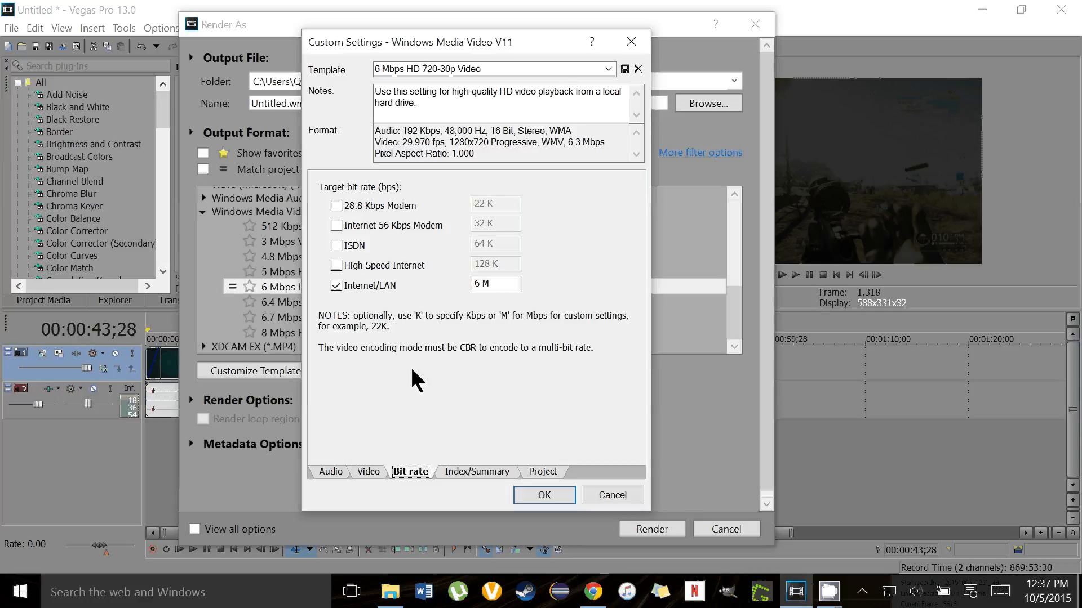
left_click(477, 473)
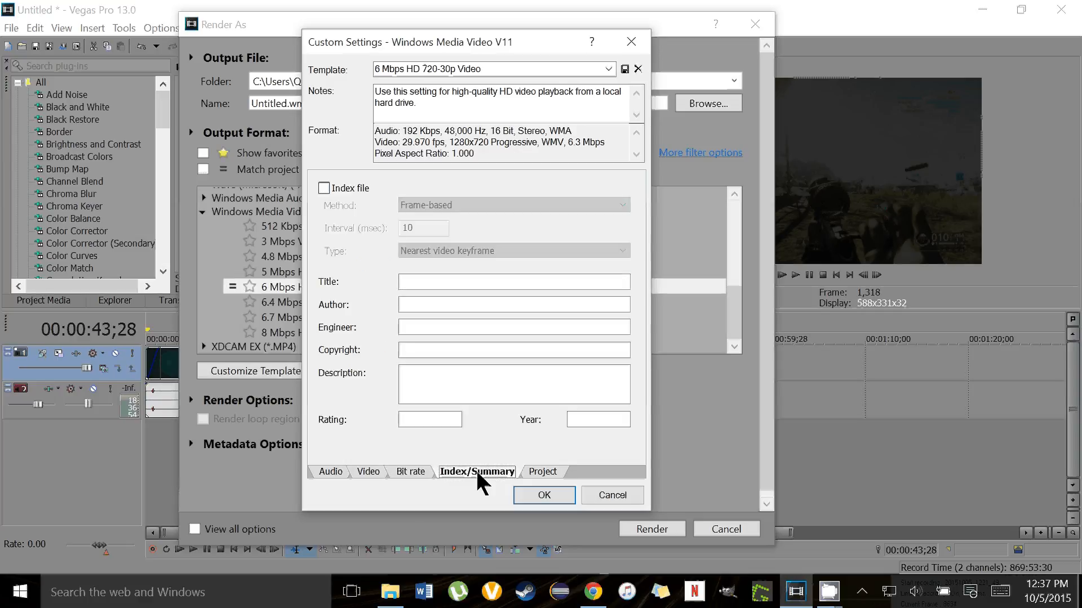
left_click(544, 472)
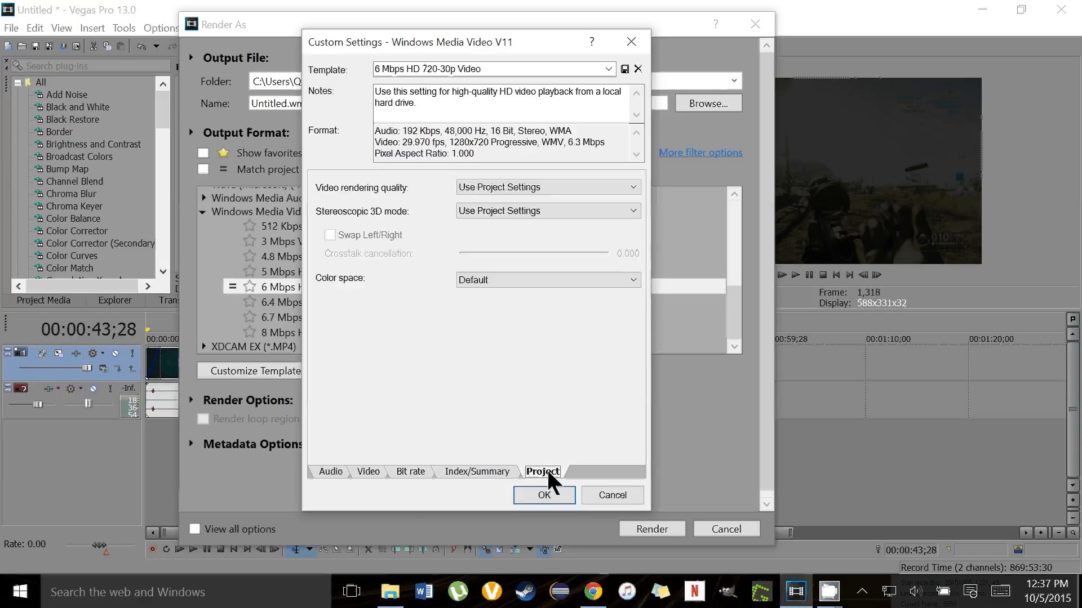
left_click(490, 189)
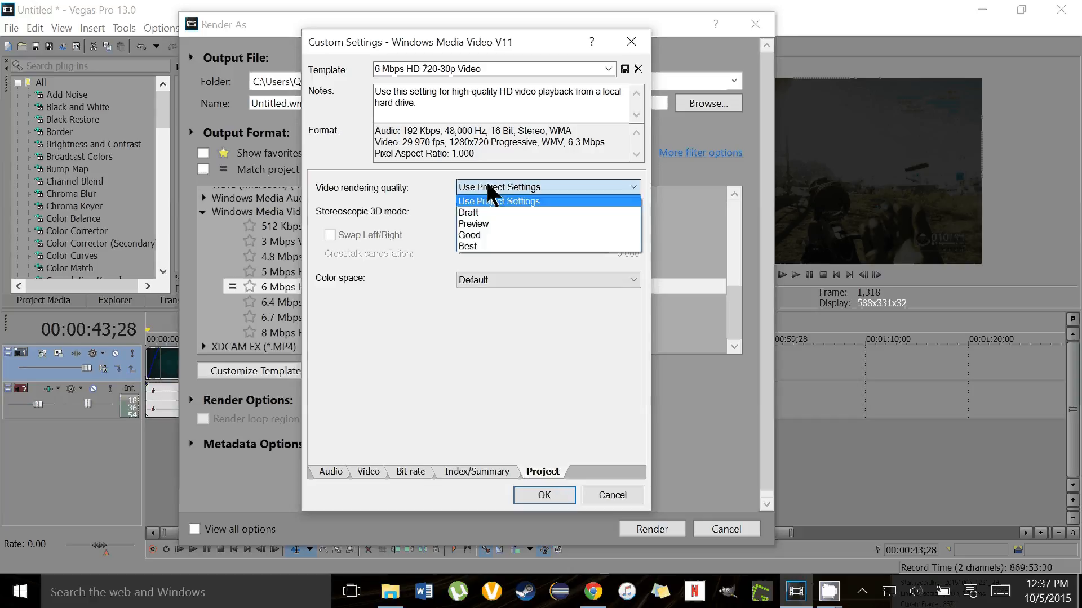
left_click(488, 247)
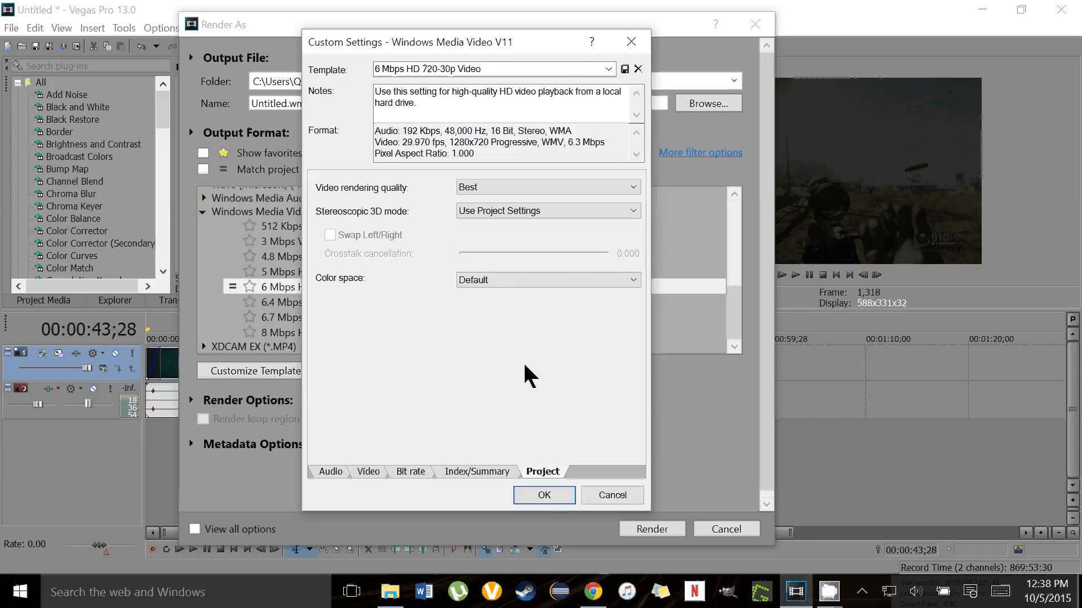
left_click(554, 502)
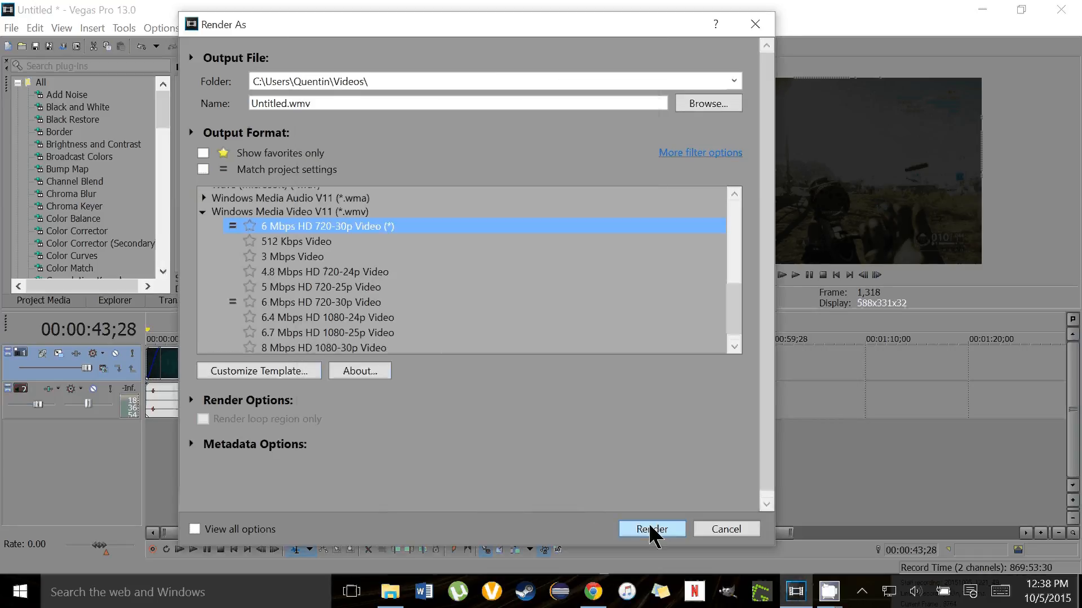
left_click(722, 529)
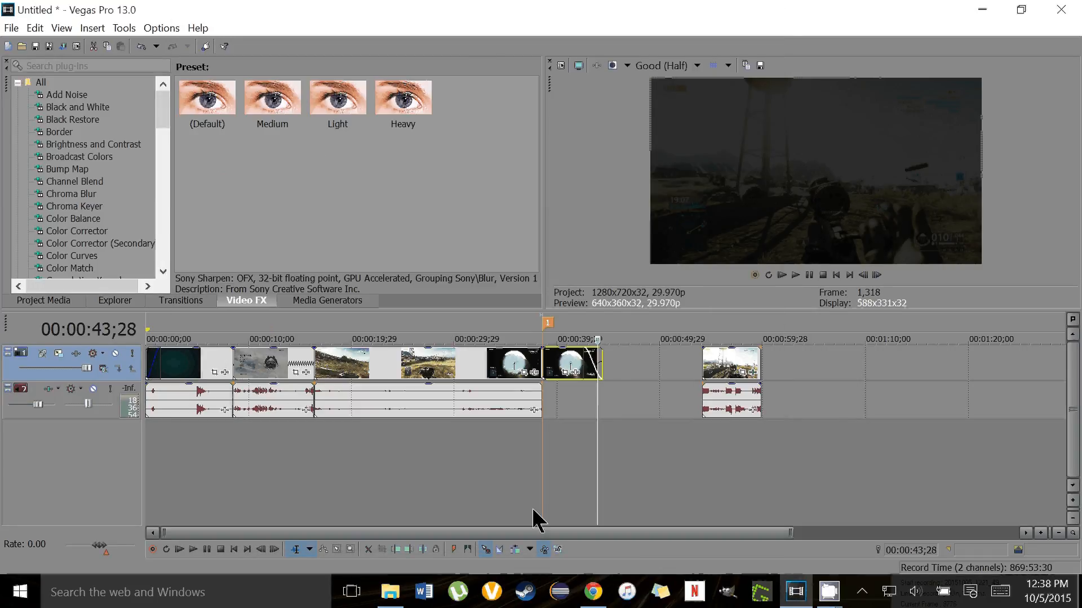
Step: Place the playhead within the last gameplay clip at 00:00:56;14 and insert a text media event on the video track
left_click(408, 366)
left_click(454, 372)
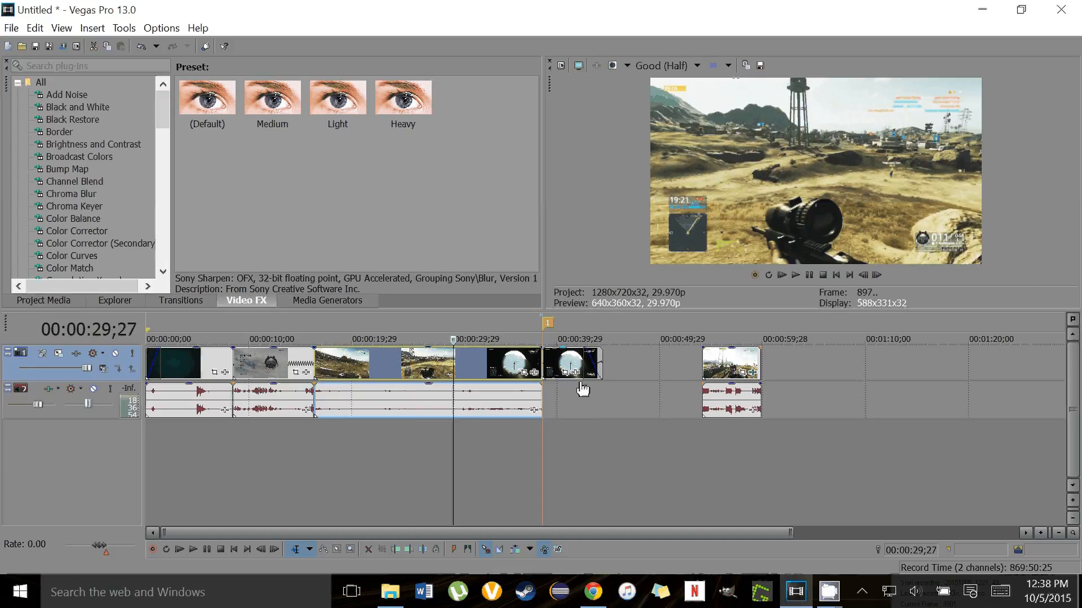
left_click(727, 367)
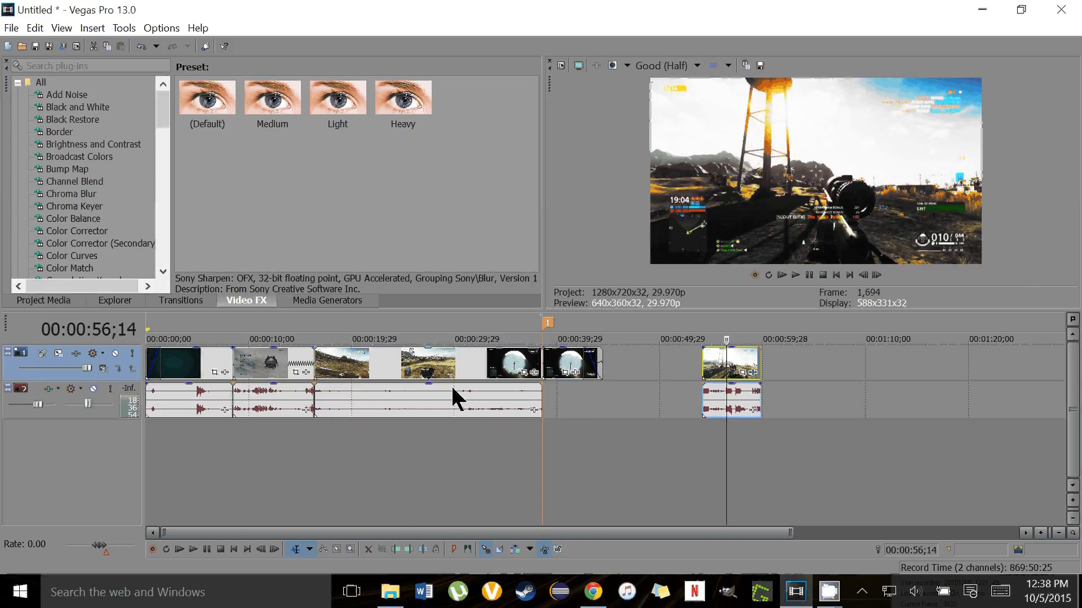
left_click_drag(793, 533, 1019, 532)
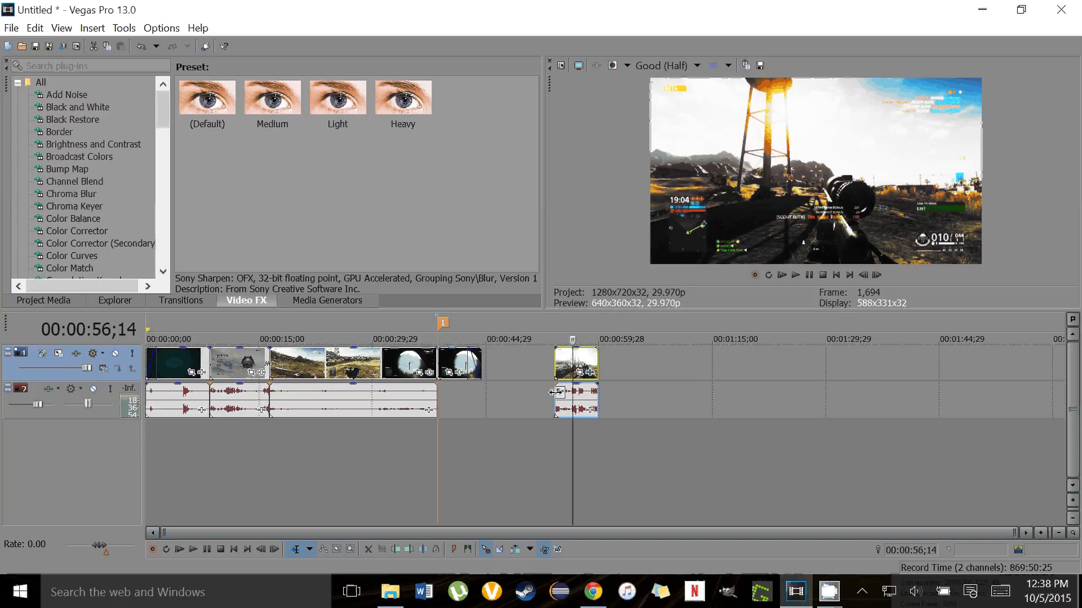
left_click(642, 370)
right_click(639, 361)
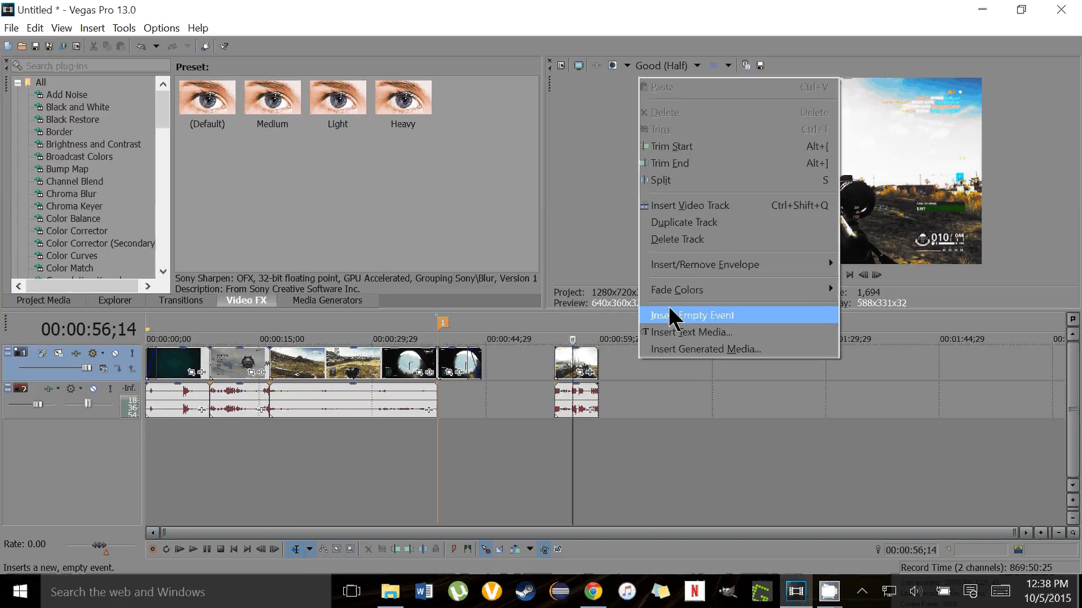
left_click(692, 332)
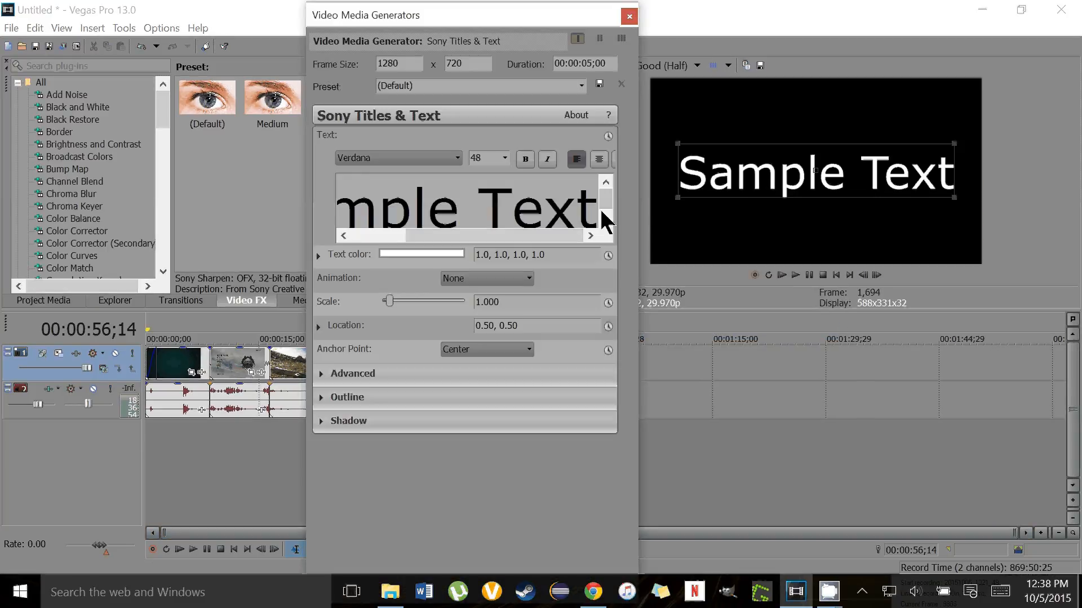
Step: Replace the sample title text with "DunnQ rulez"
triple_click(380, 215)
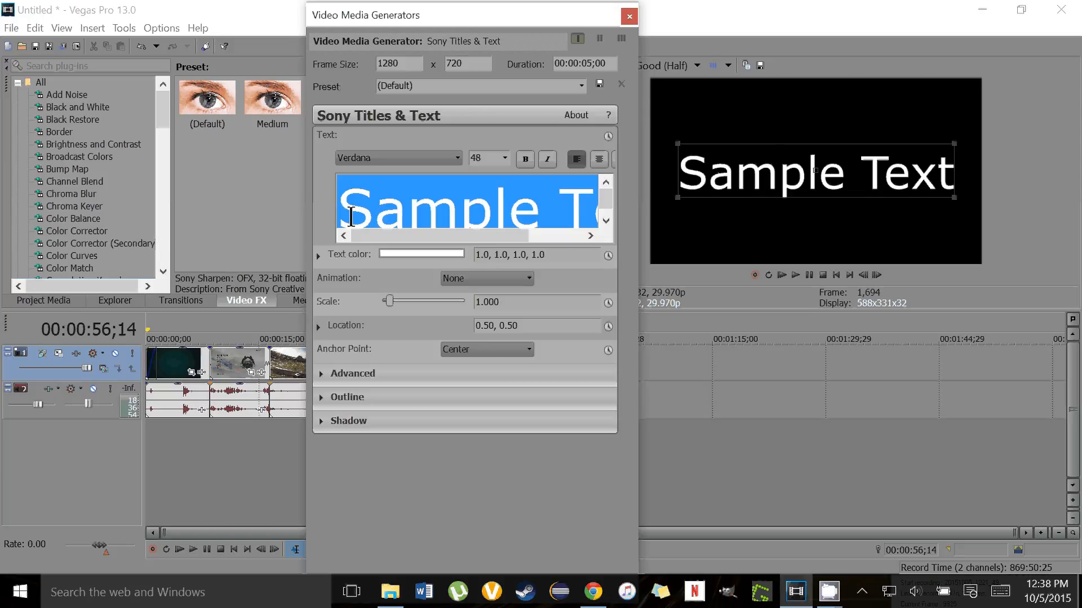
type("DunnQ r")
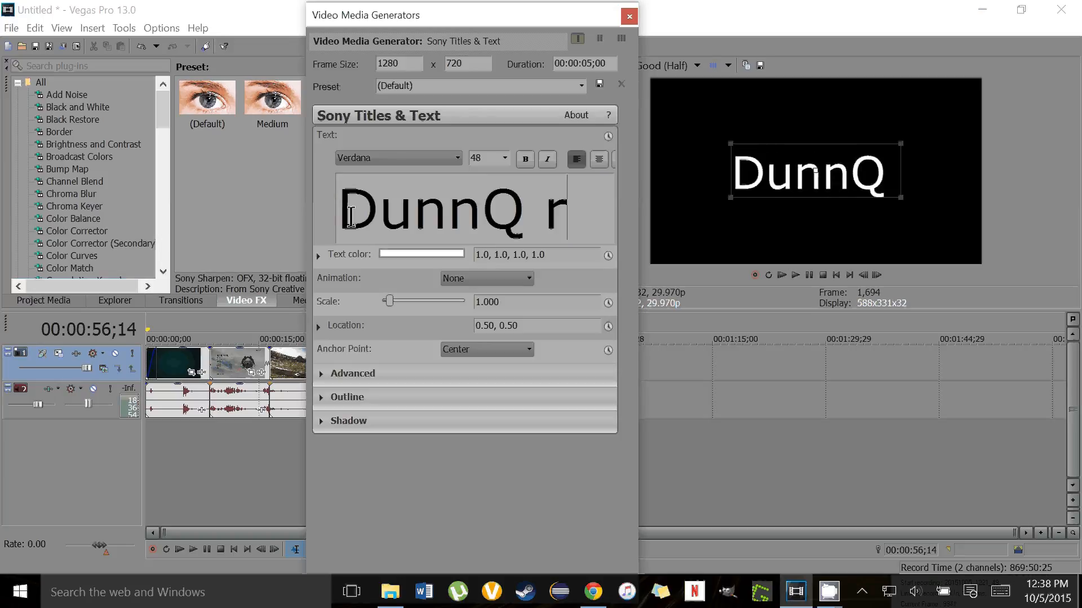
type("ulez")
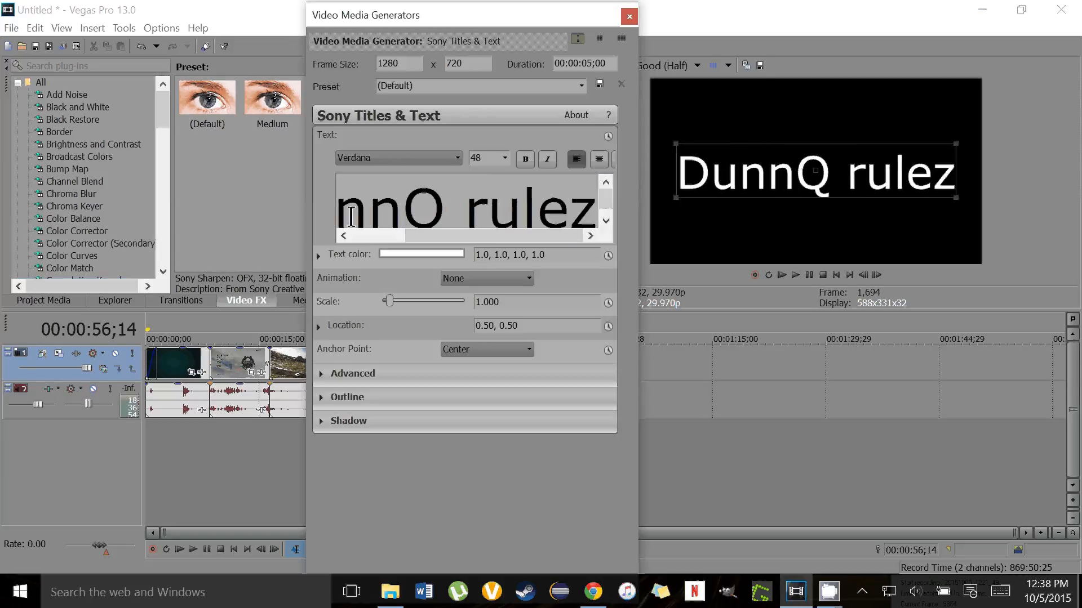
Step: Change the font of the whole title text to StampInk and close the media generator
left_click(462, 221)
double_click(461, 222)
key("ctrl+a")
left_click(457, 158)
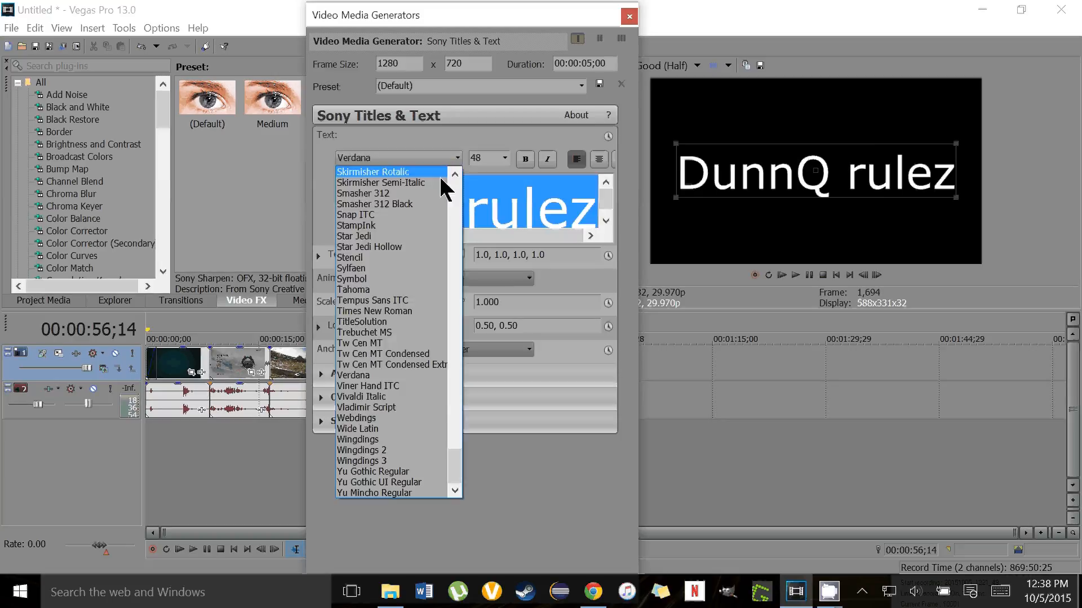
left_click(388, 231)
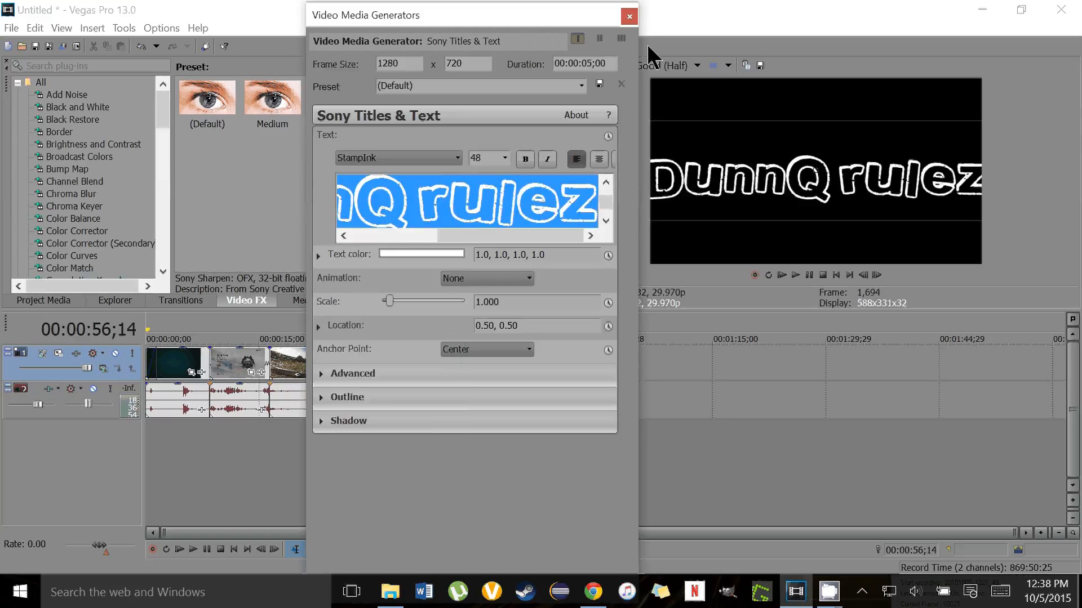
left_click(629, 16)
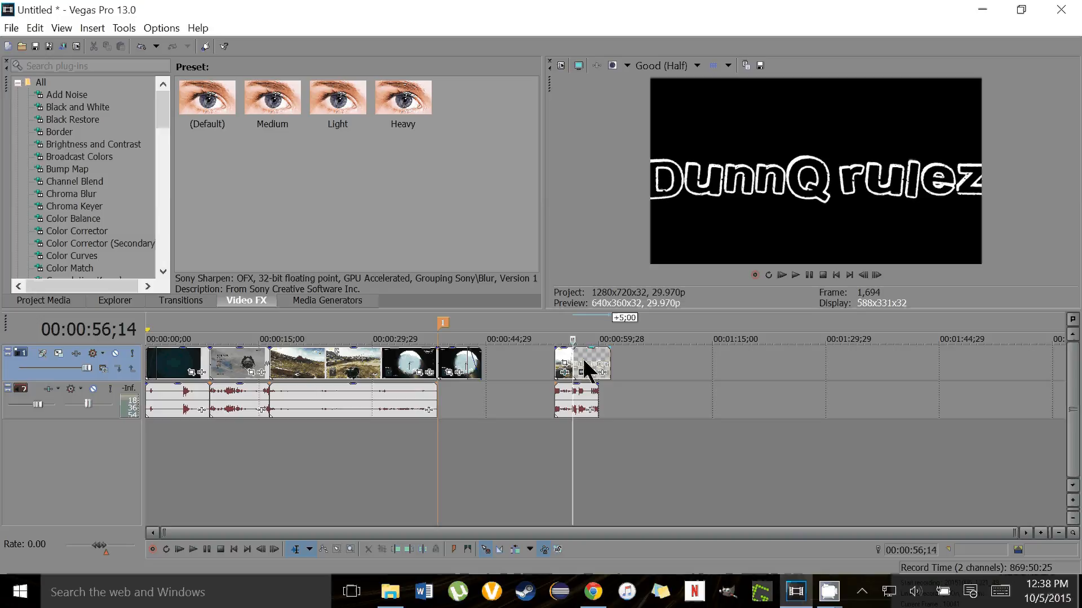
Step: Align the title event with the start of the last gameplay clip and move it onto a new video track above
left_click_drag(577, 356, 573, 356)
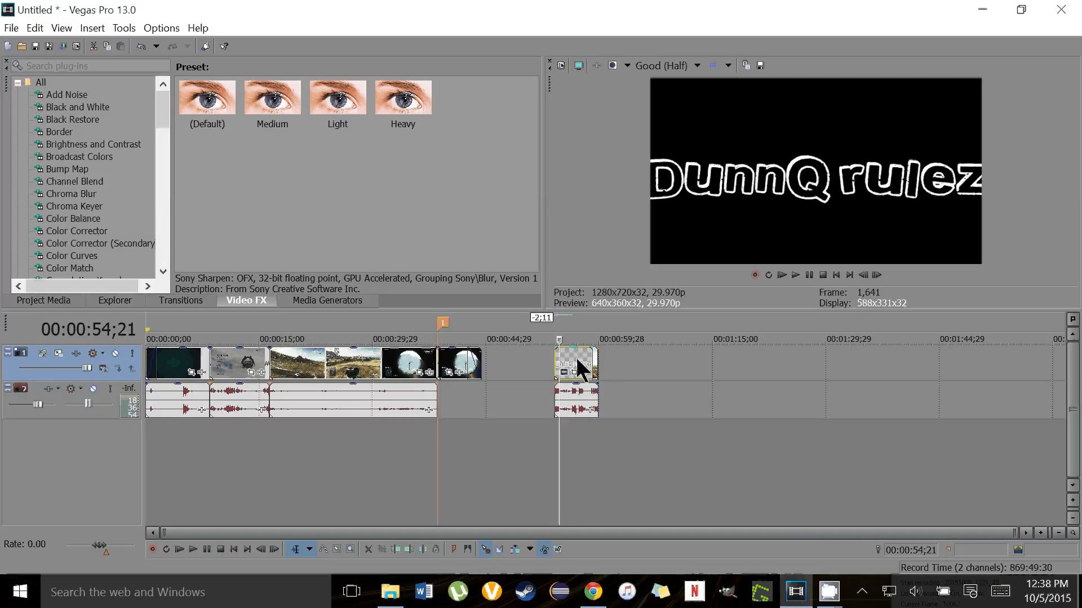
left_click(574, 358)
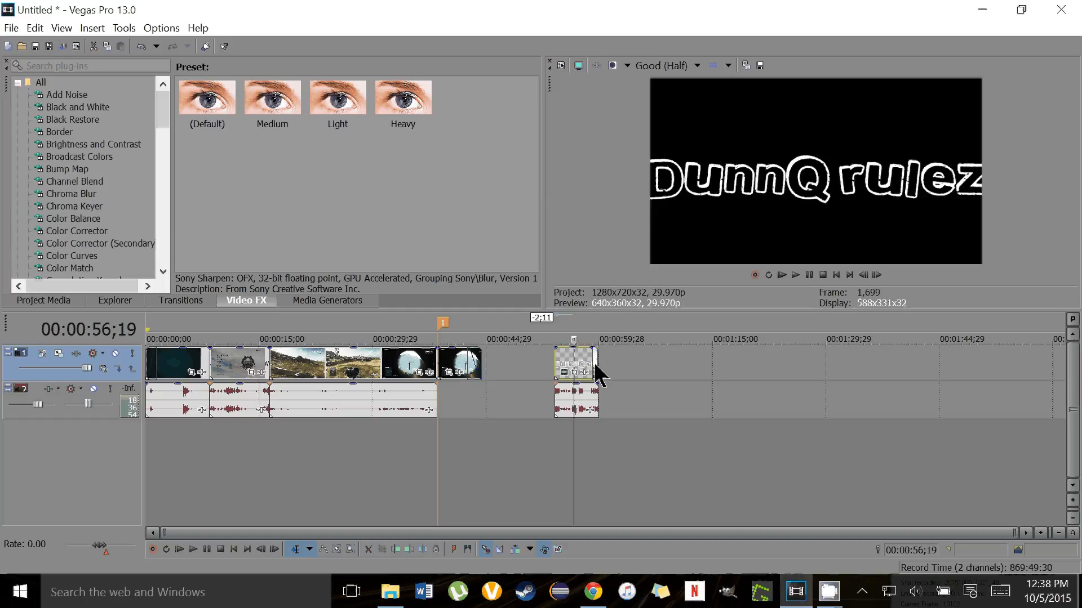
right_click(635, 370)
left_click(692, 216)
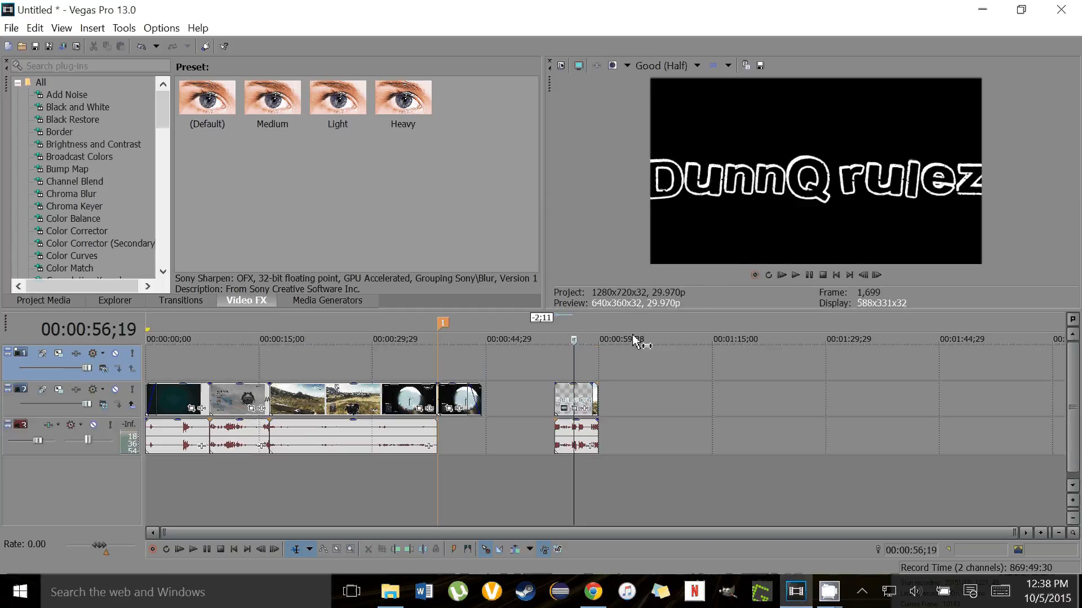
left_click(588, 401)
left_click_drag(588, 401, 589, 365)
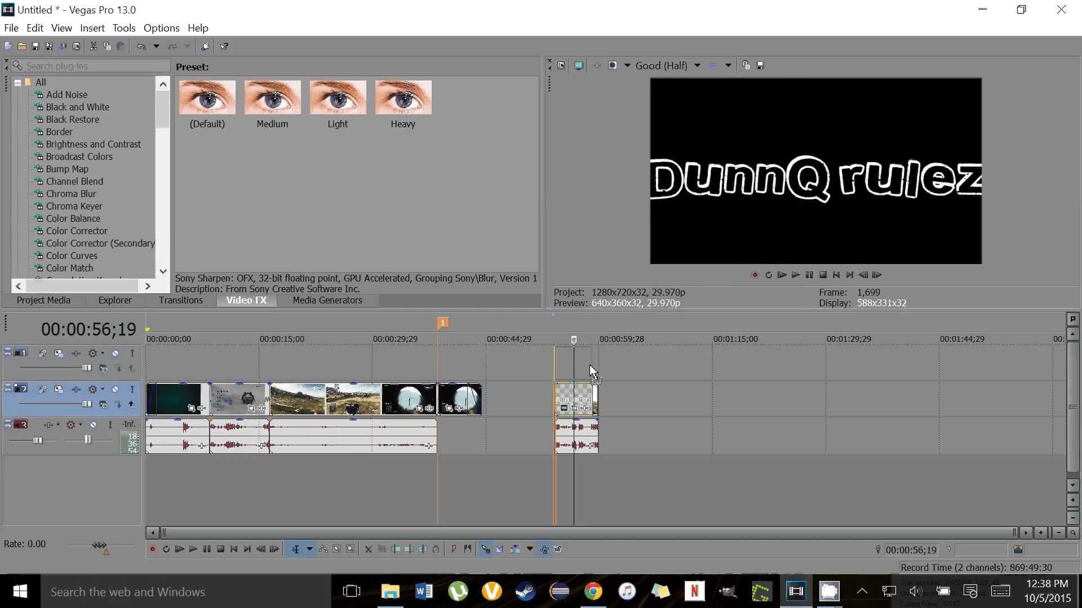
Step: Preview the title overlay on the last gameplay clip, check the marker and project start, and minimize the editor
left_click(574, 397)
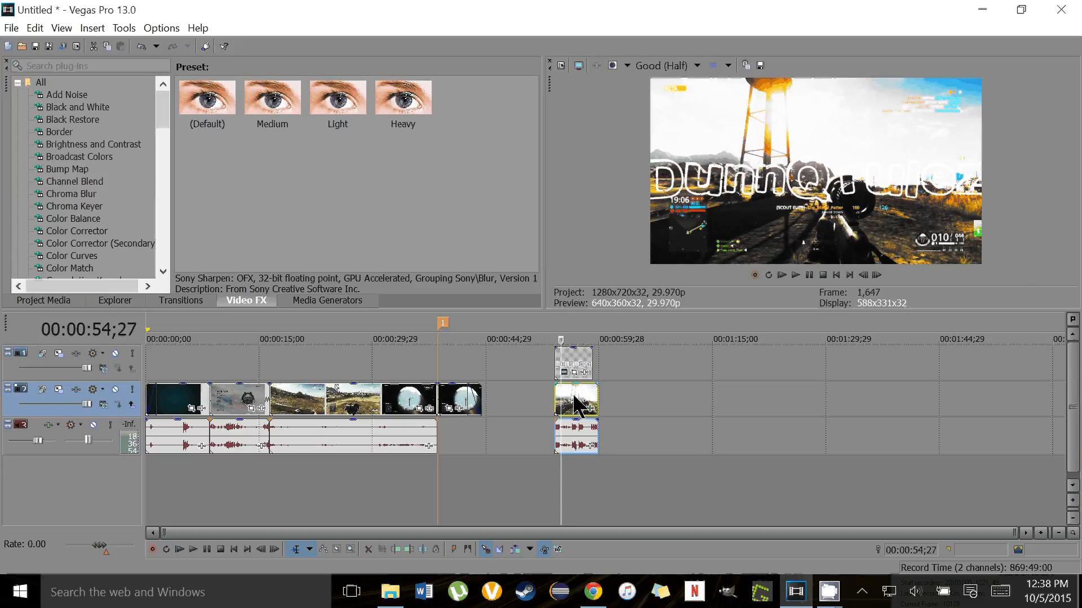
left_click(574, 397)
left_click(583, 400)
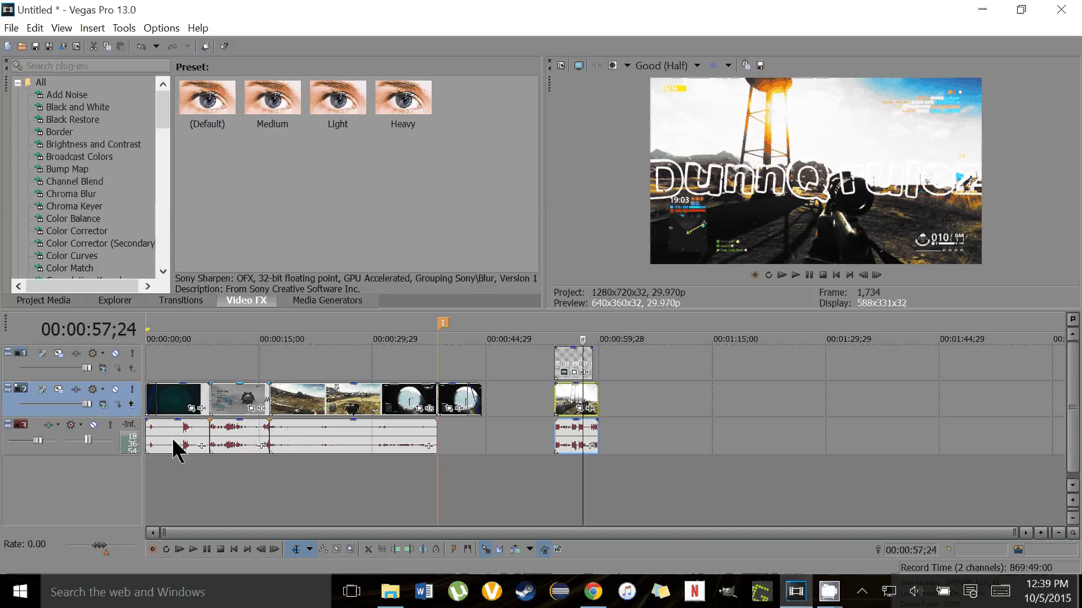
left_click(439, 354)
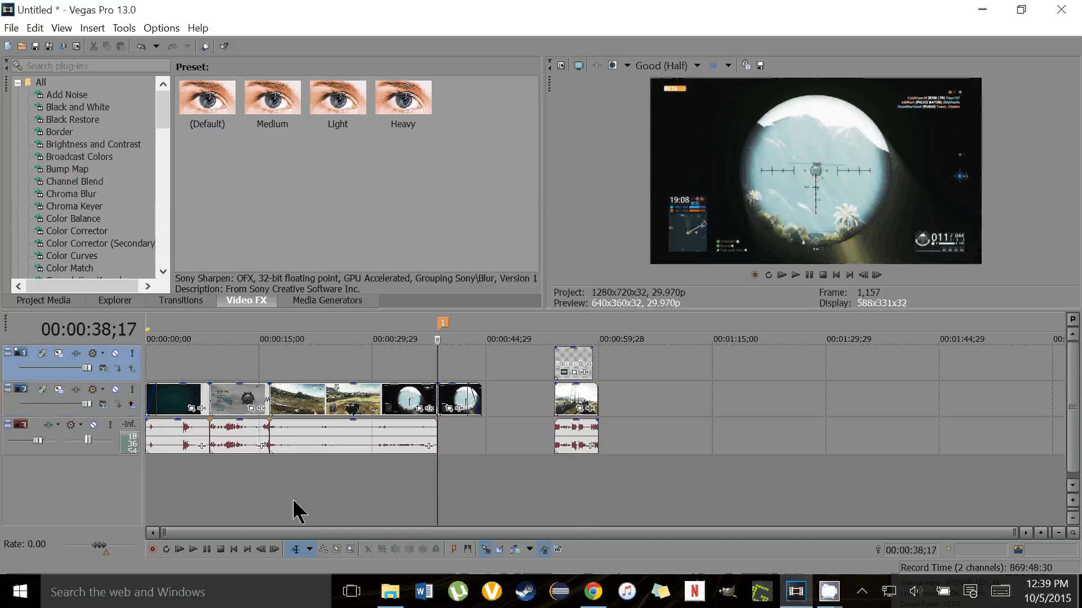
left_click(234, 550)
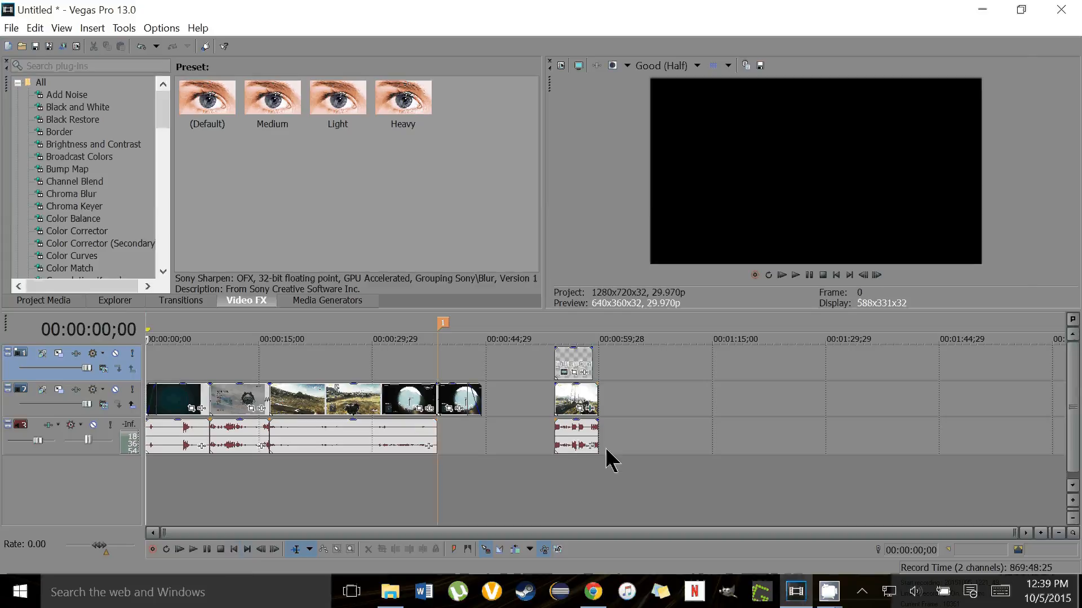
left_click(563, 353)
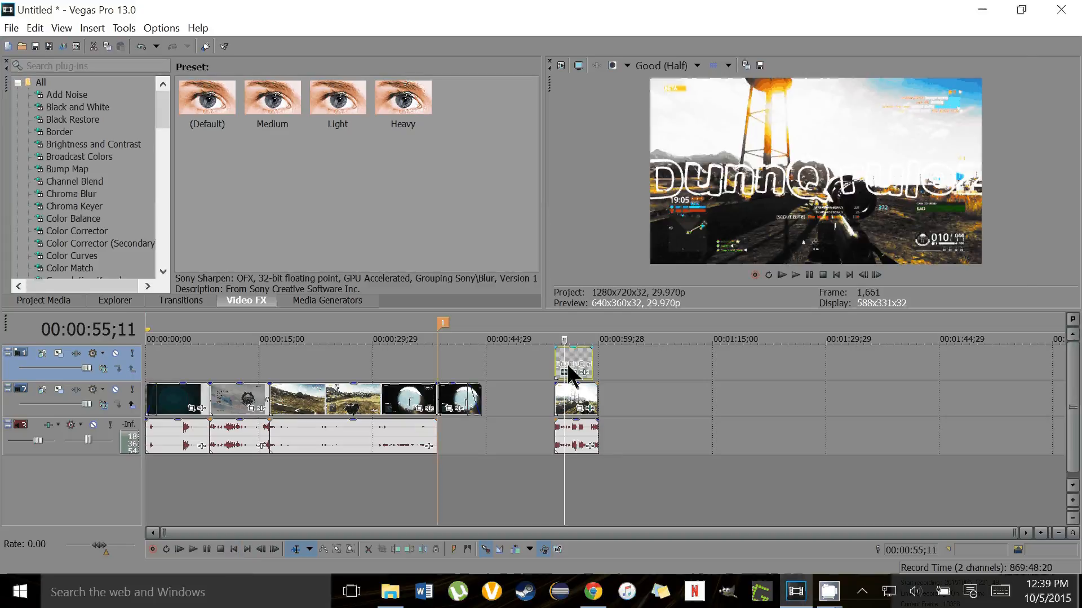
left_click(982, 9)
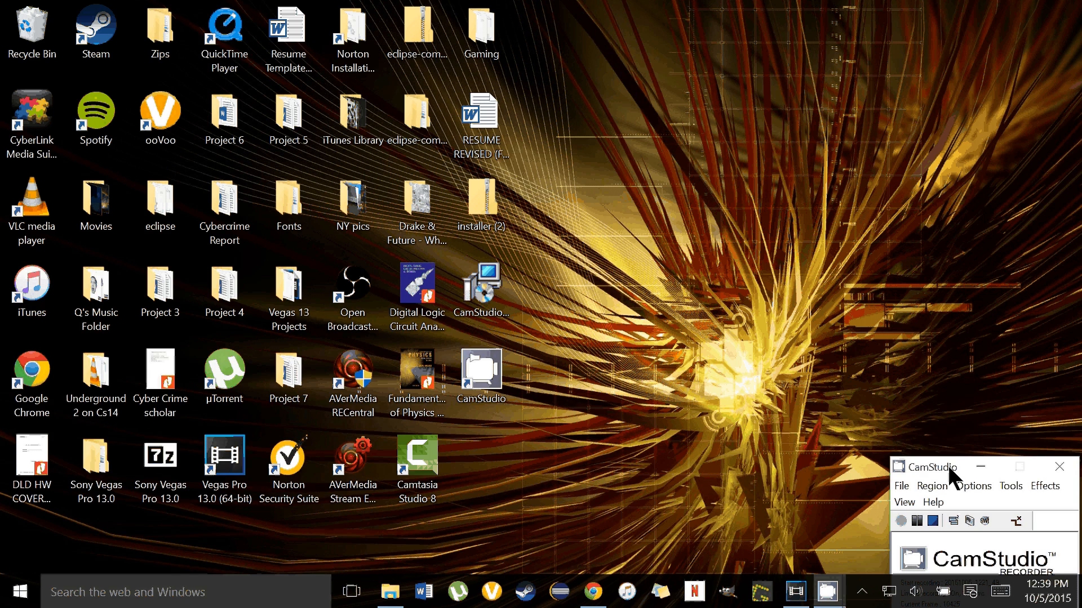